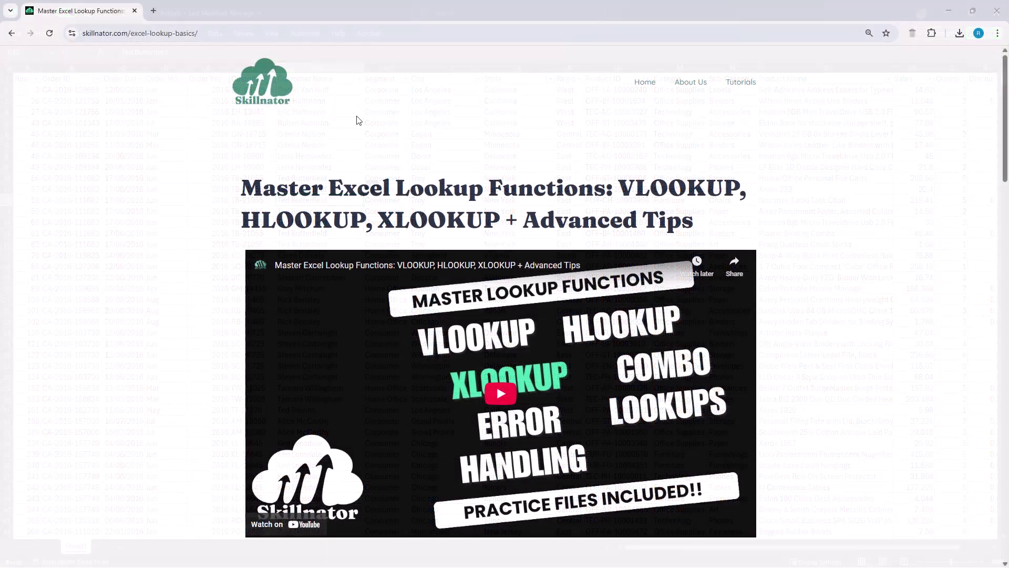
Step: Scroll the Skillnator lookup functions tutorial down to the exercise file downloads
{"action": "scroll", "coordinate": [357, 120], "scroll_direction": "down", "scroll_amount": 3}
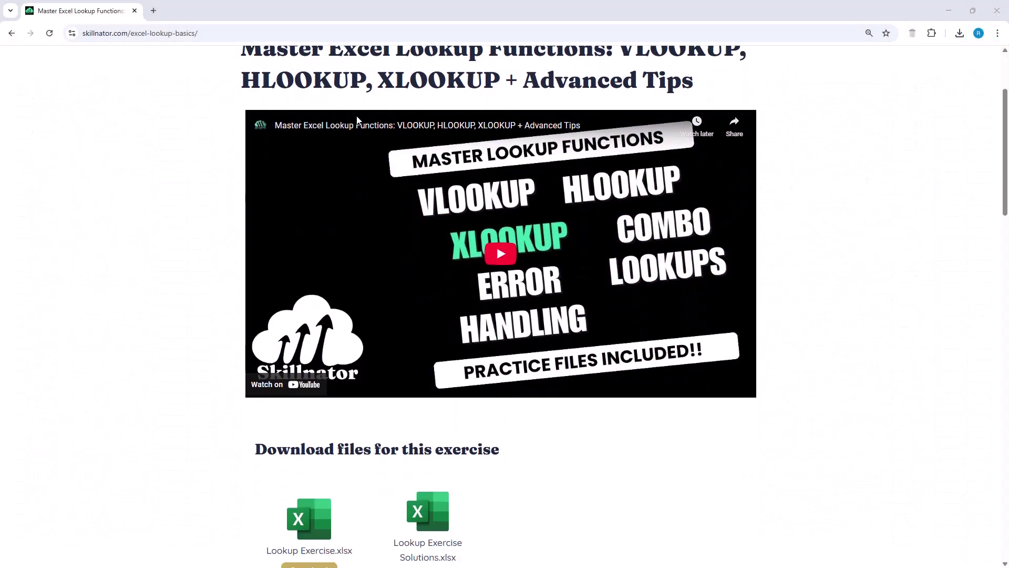
{"action": "scroll", "coordinate": [357, 120], "scroll_direction": "down", "scroll_amount": 3}
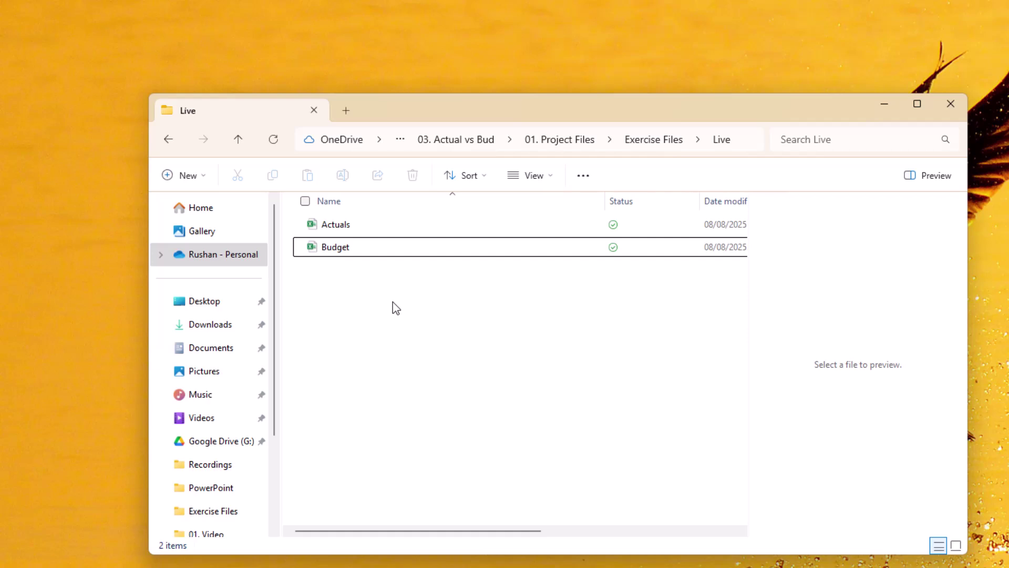
Step: Create a blank Excel worksheet named 'Dashboard' beside Actuals and Budget, and open it
{"action": "right_click", "coordinate": [371, 298]}
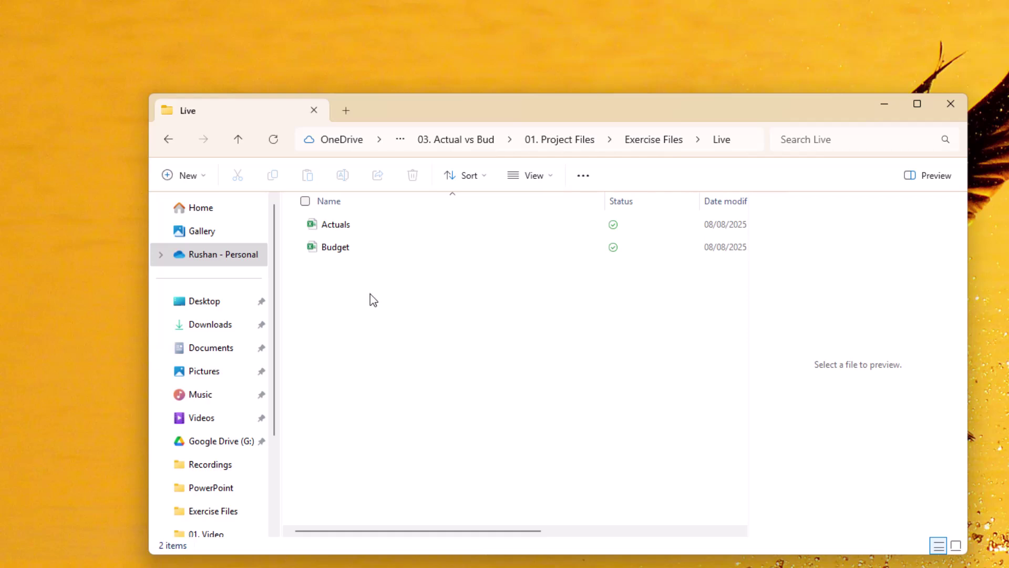
{"action": "mouse_move", "coordinate": [459, 410]}
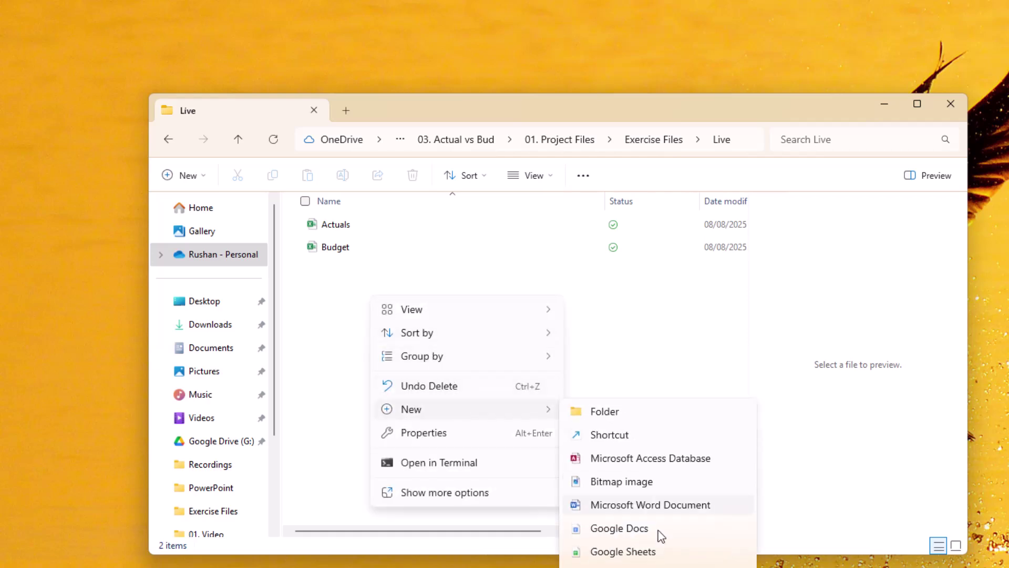
{"action": "left_click", "coordinate": [631, 567]}
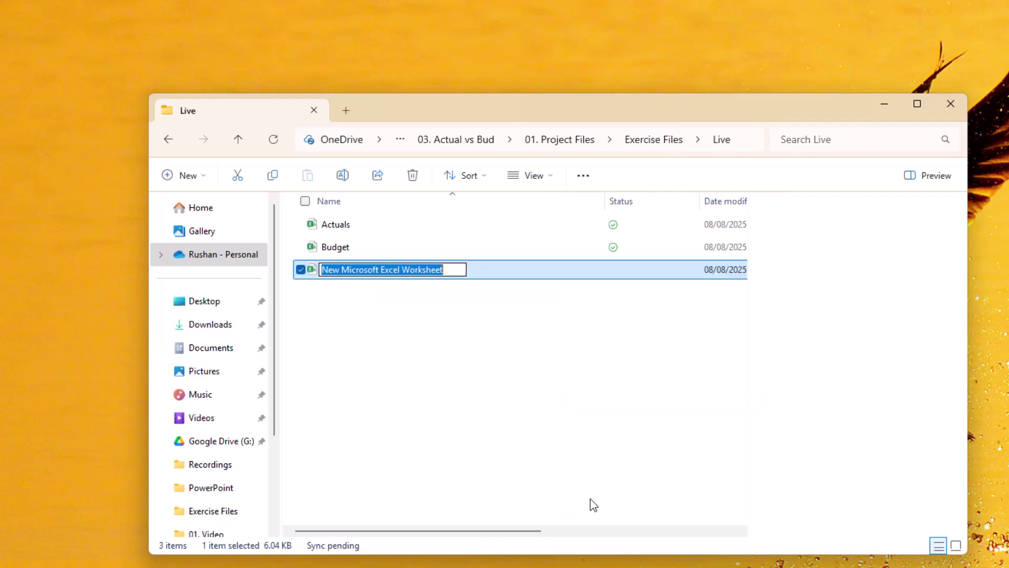
{"action": "type", "text": "Dashboard"}
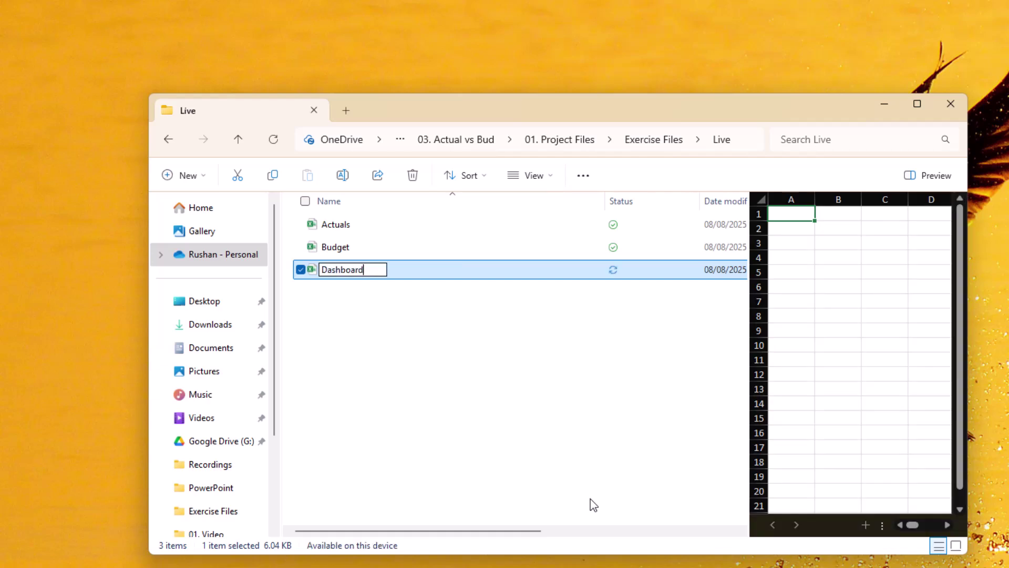
{"action": "key", "text": "Return"}
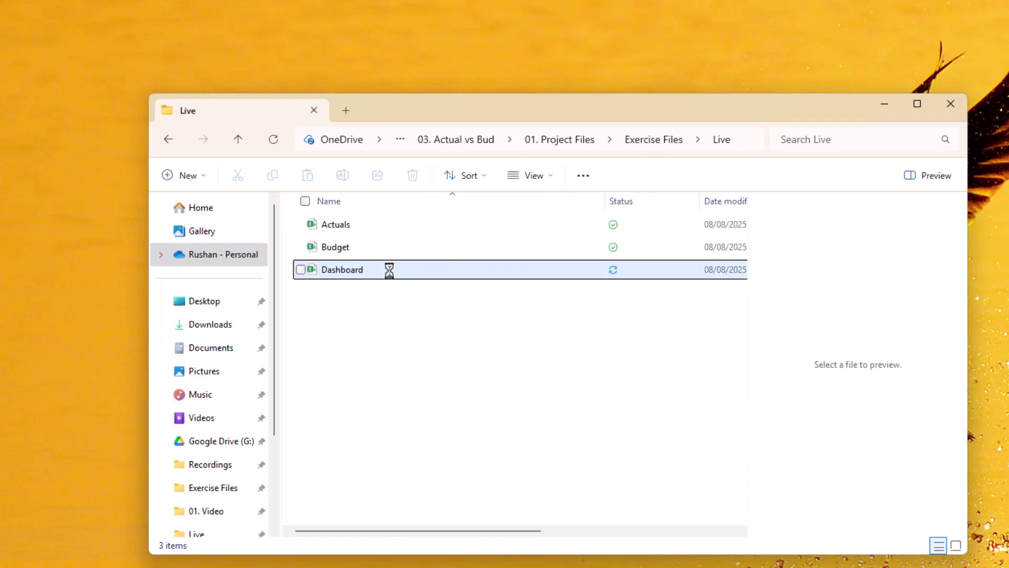
{"action": "left_click", "coordinate": [390, 271]}
{"action": "key", "text": "alt+Tab"}
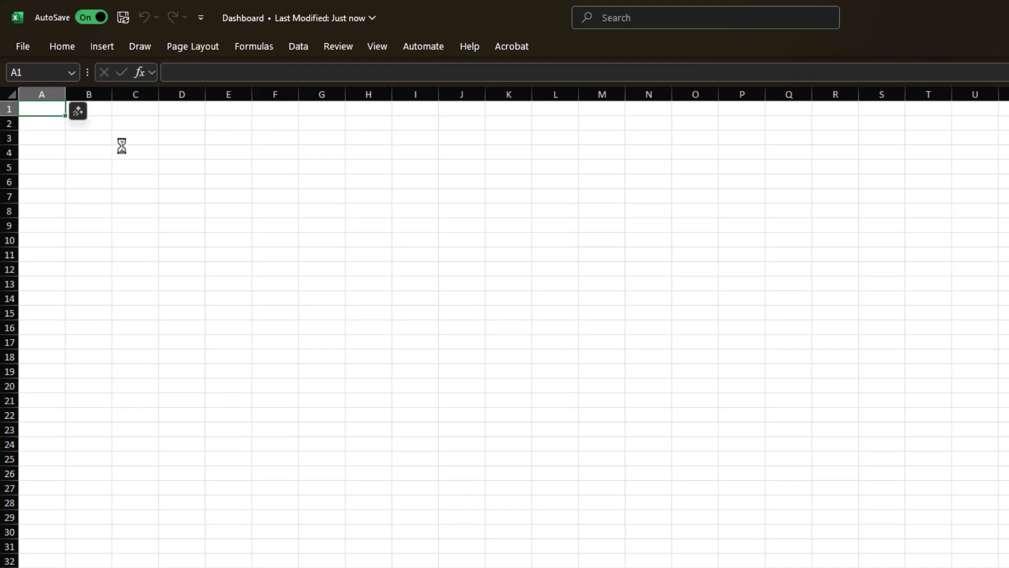
Step: Import Sheet1 of the Actuals workbook into Power Query for transformation
{"action": "left_click", "coordinate": [124, 144]}
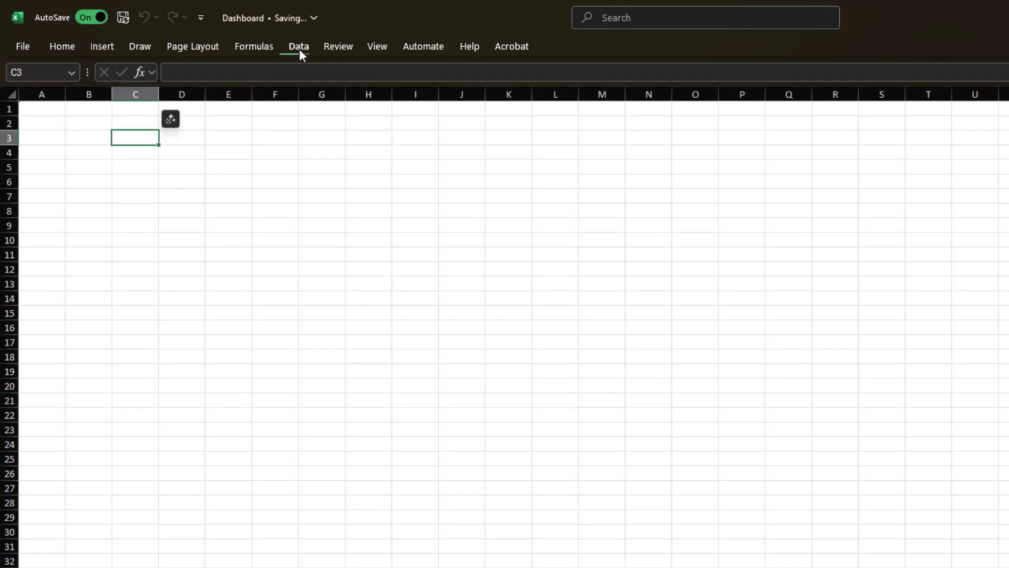
{"action": "left_click", "coordinate": [298, 47]}
{"action": "left_click", "coordinate": [30, 100]}
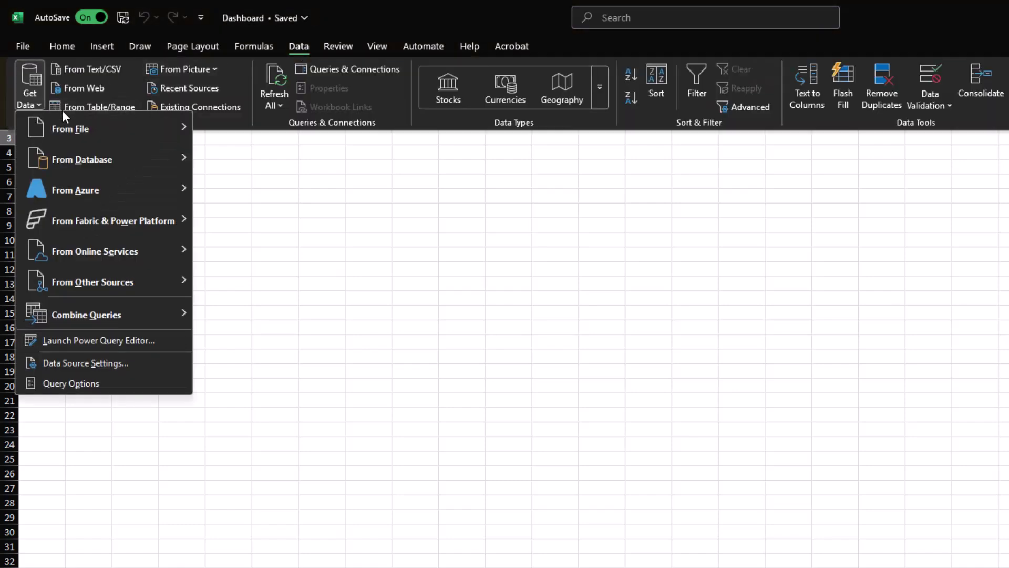
{"action": "mouse_move", "coordinate": [94, 128]}
{"action": "left_click", "coordinate": [270, 128]}
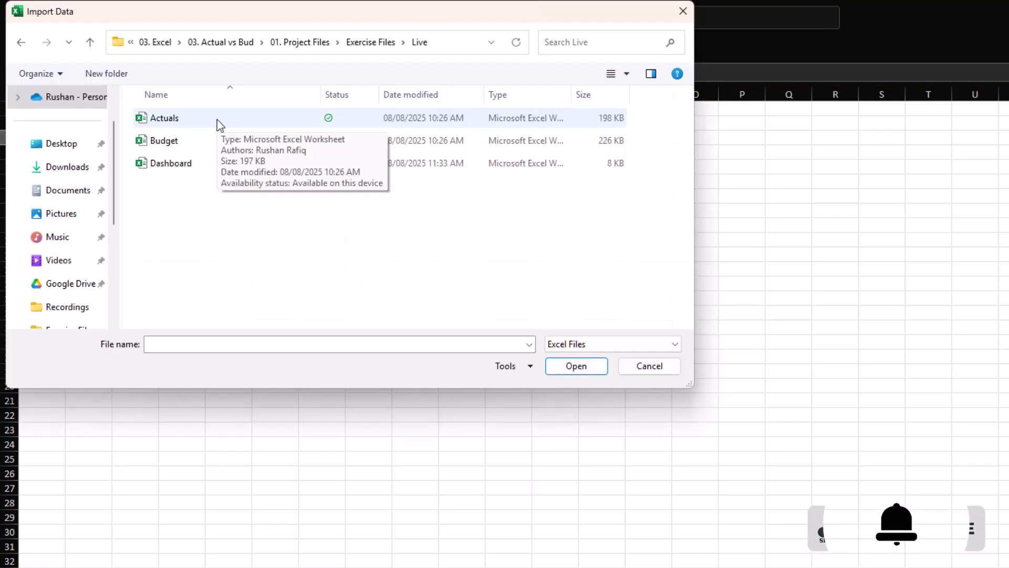
{"action": "left_click", "coordinate": [220, 125]}
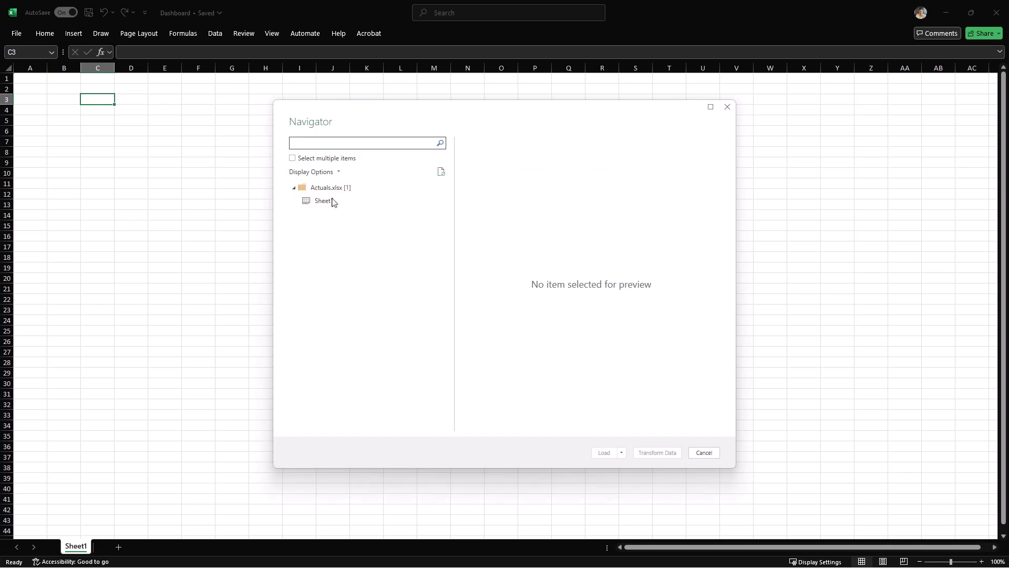
{"action": "left_click", "coordinate": [337, 200]}
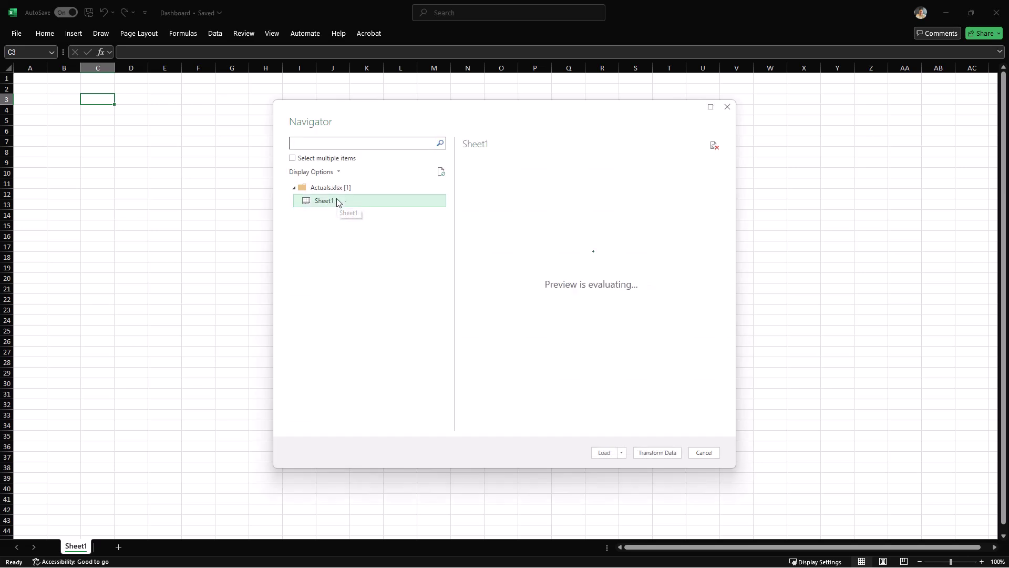
{"action": "left_click", "coordinate": [665, 455]}
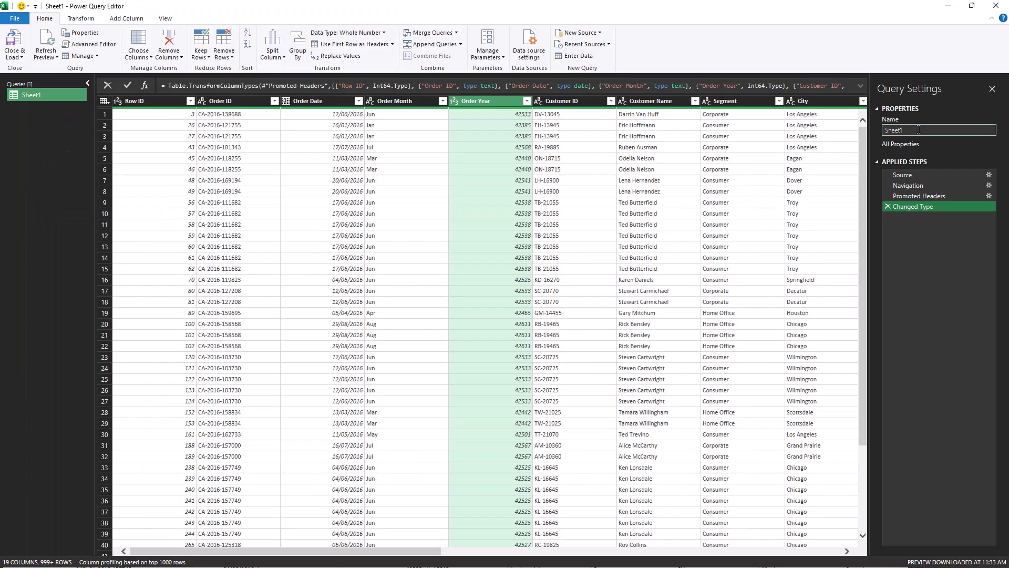
Step: Rename the Sheet1 query to Actuals
{"action": "left_click", "coordinate": [915, 126]}
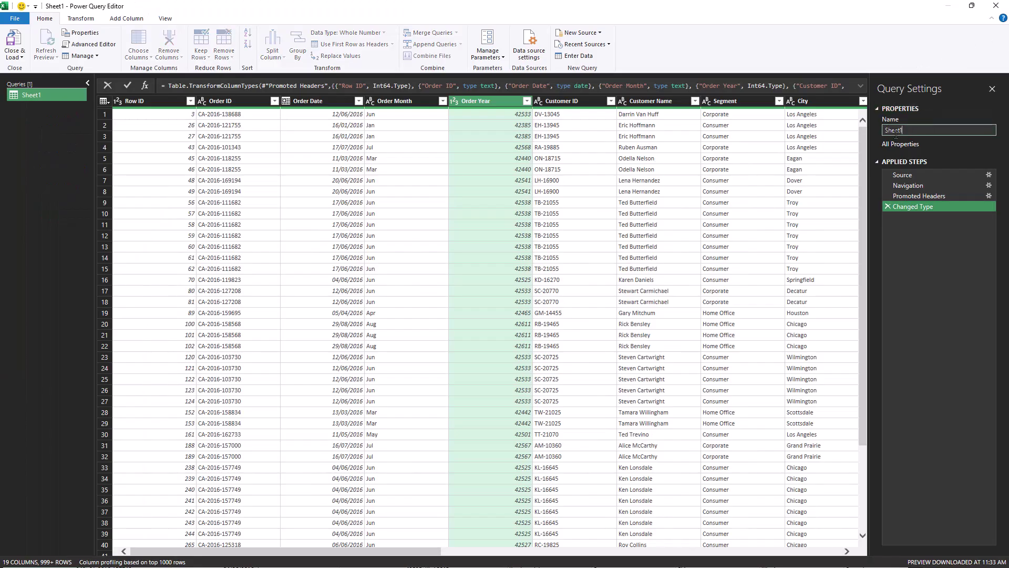
{"action": "type", "text": "Actuals"}
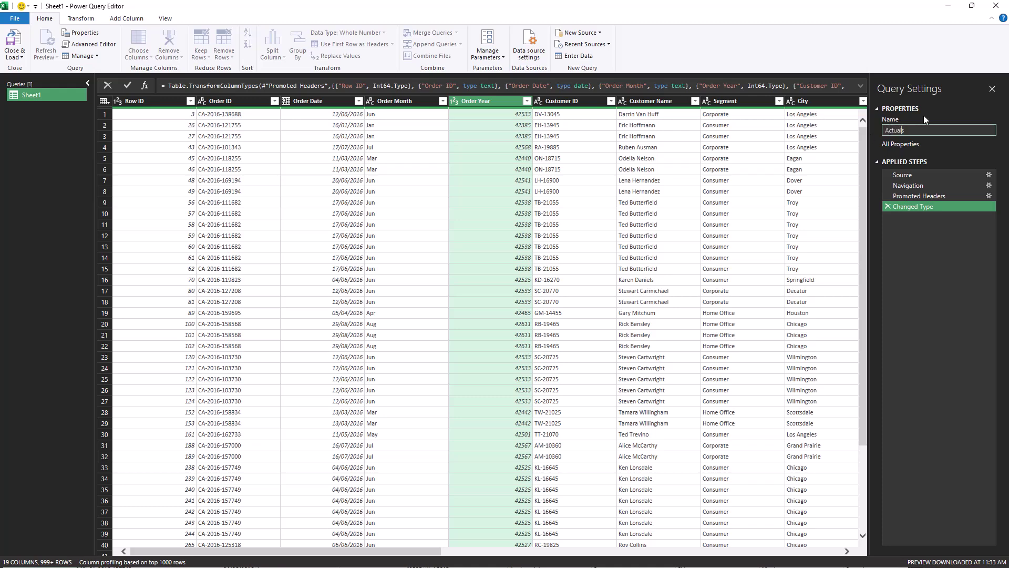
{"action": "key", "text": "Return"}
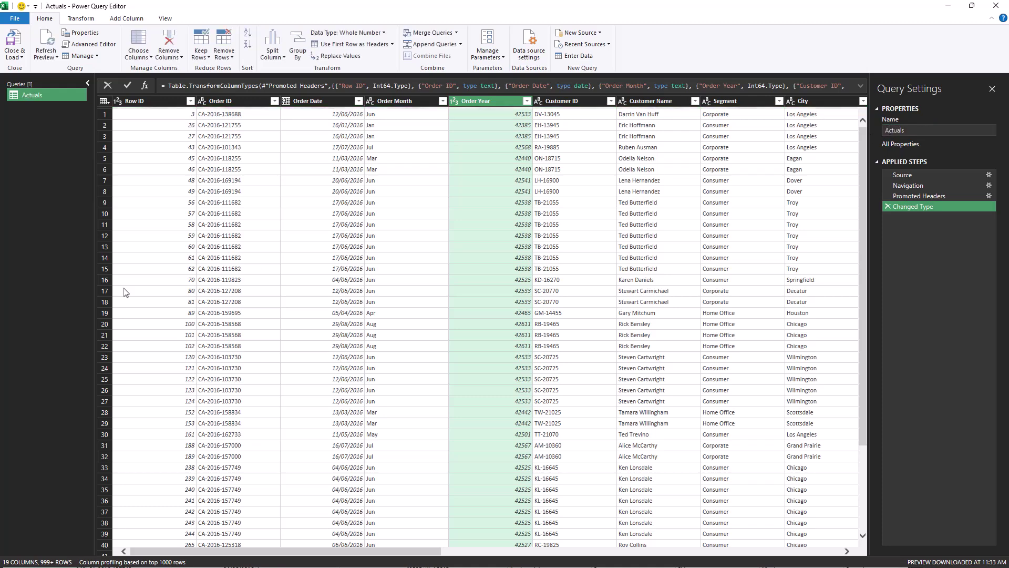
{"action": "left_click", "coordinate": [128, 305]}
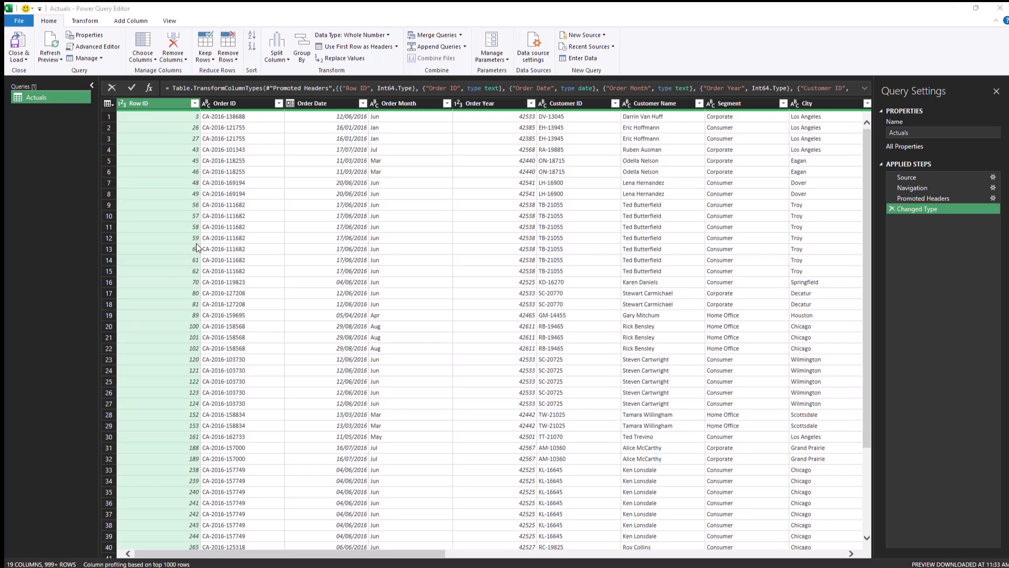
Step: Add Sheet1 of the Budget workbook as a new query named Budget
{"action": "left_click", "coordinate": [592, 37]}
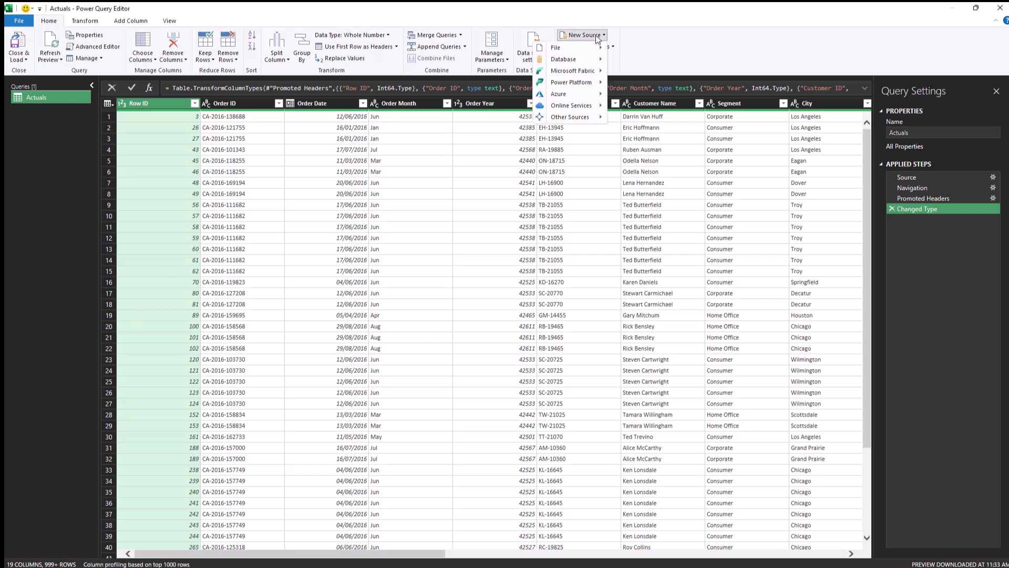
{"action": "mouse_move", "coordinate": [591, 48]}
{"action": "left_click", "coordinate": [517, 54]}
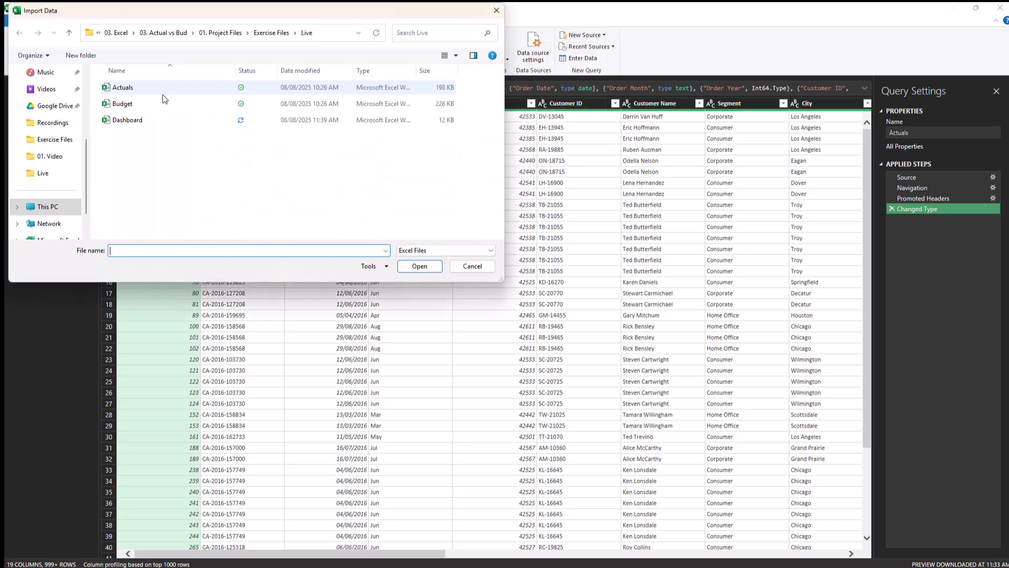
{"action": "left_click", "coordinate": [162, 105]}
{"action": "left_click", "coordinate": [419, 266]}
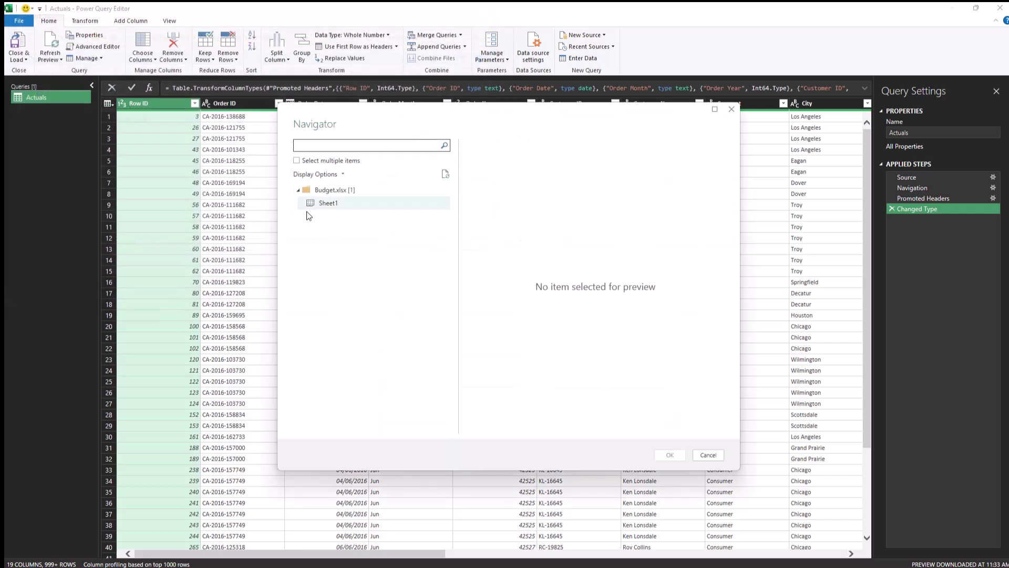
{"action": "left_click", "coordinate": [328, 204]}
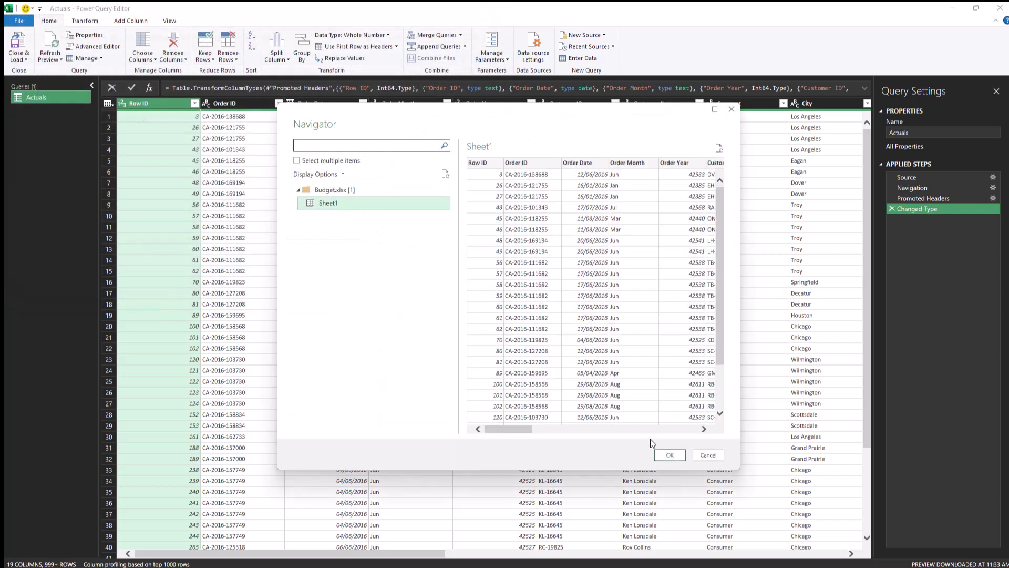
{"action": "left_click", "coordinate": [669, 455]}
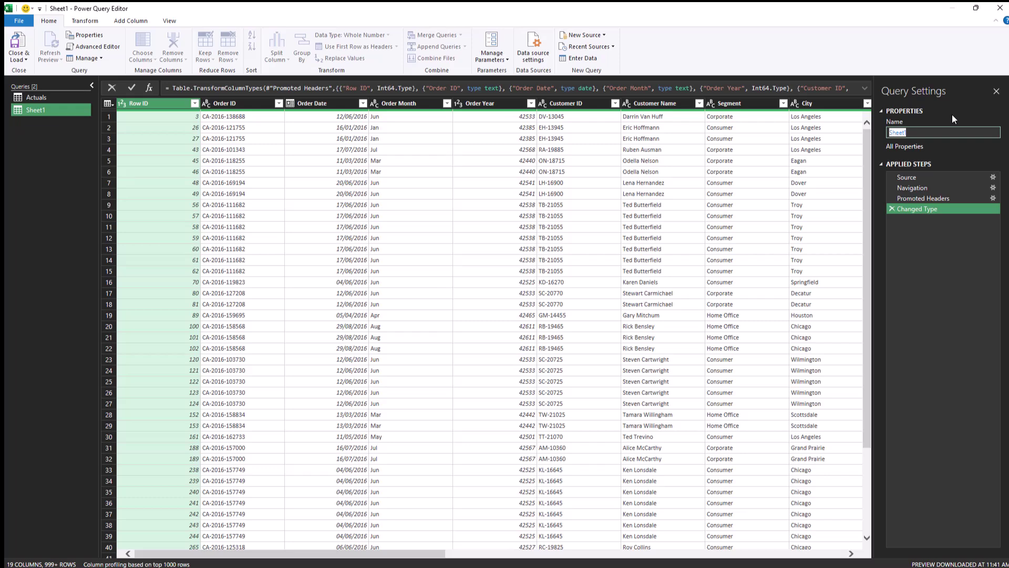
{"action": "type", "text": "Budget"}
{"action": "key", "text": "Return"}
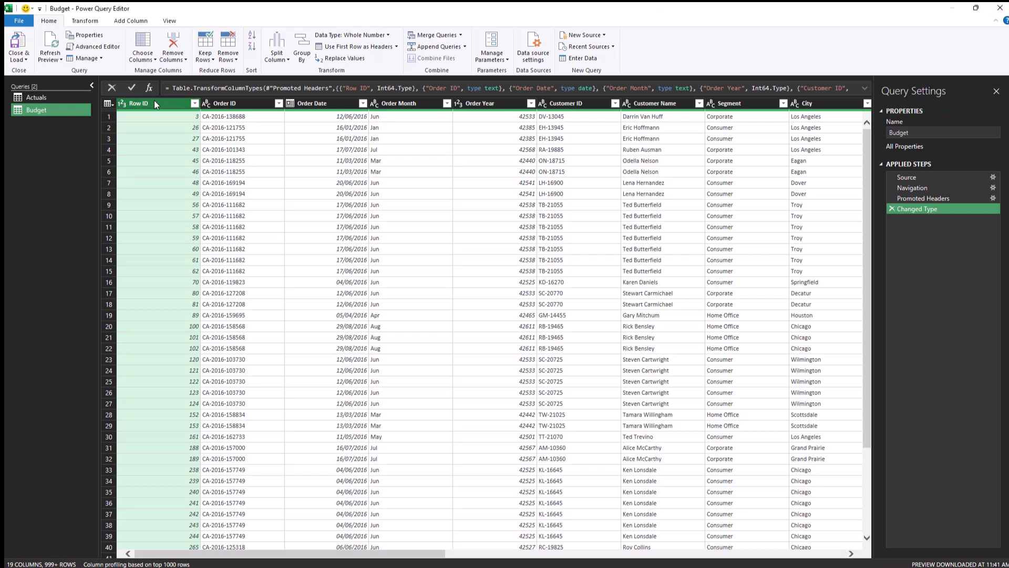
Step: Delete Row ID and Order Year from Budget, then from Actuals, leaving 17 columns
{"action": "key", "text": "Delete"}
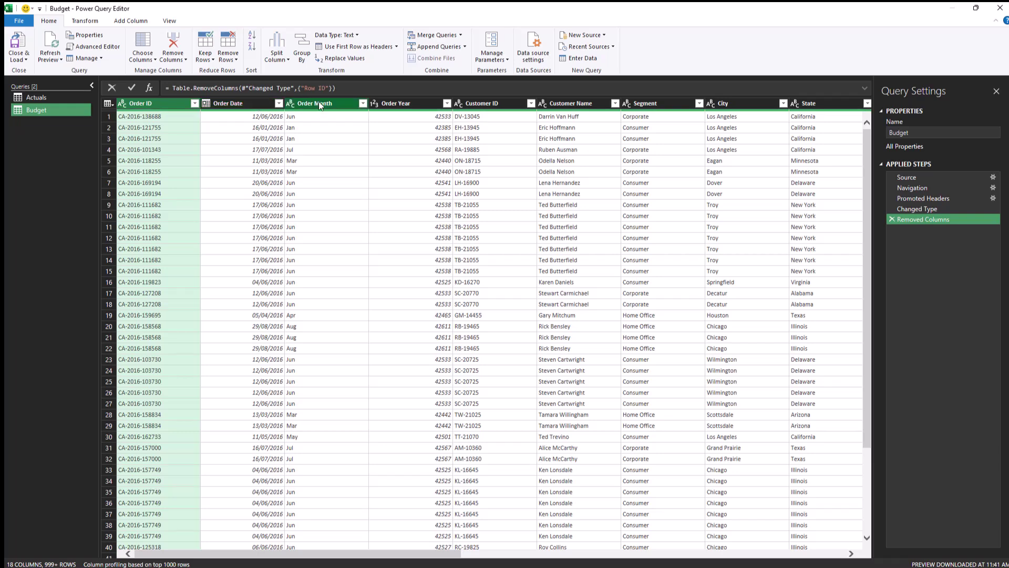
{"action": "left_click", "coordinate": [399, 103]}
{"action": "key", "text": "Delete"}
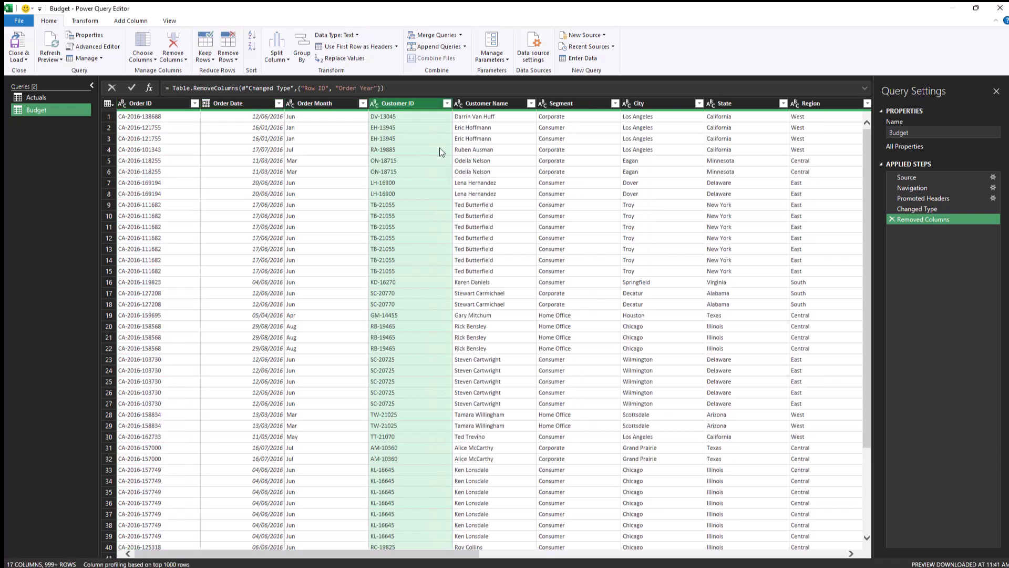
{"action": "left_click", "coordinate": [77, 98]}
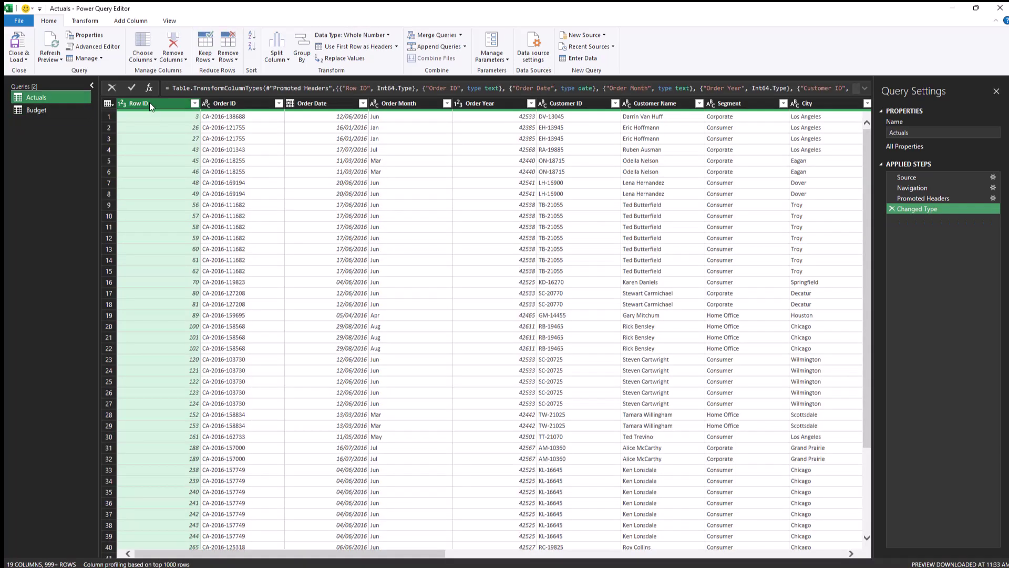
{"action": "key", "text": "Delete"}
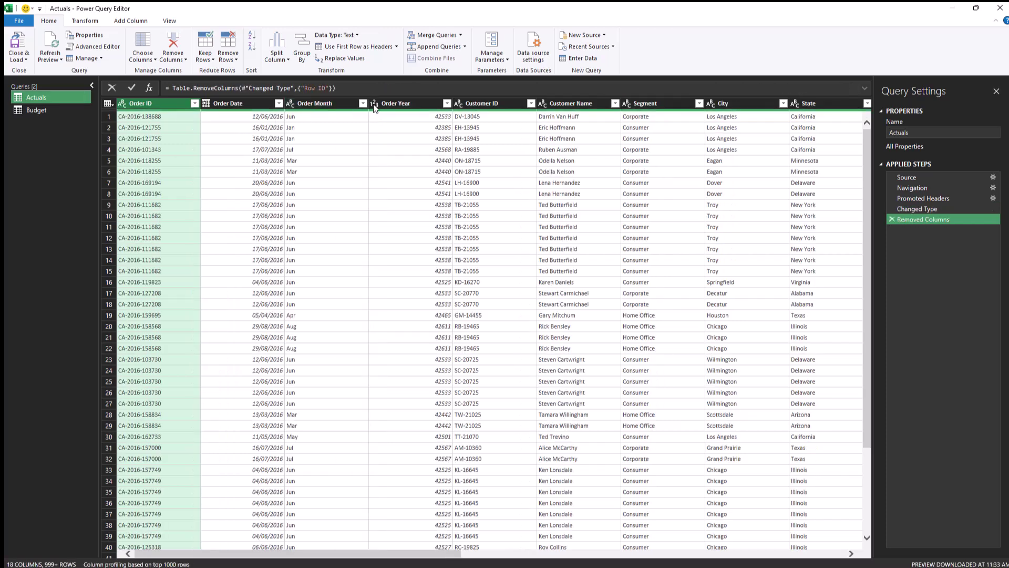
{"action": "left_click", "coordinate": [395, 103]}
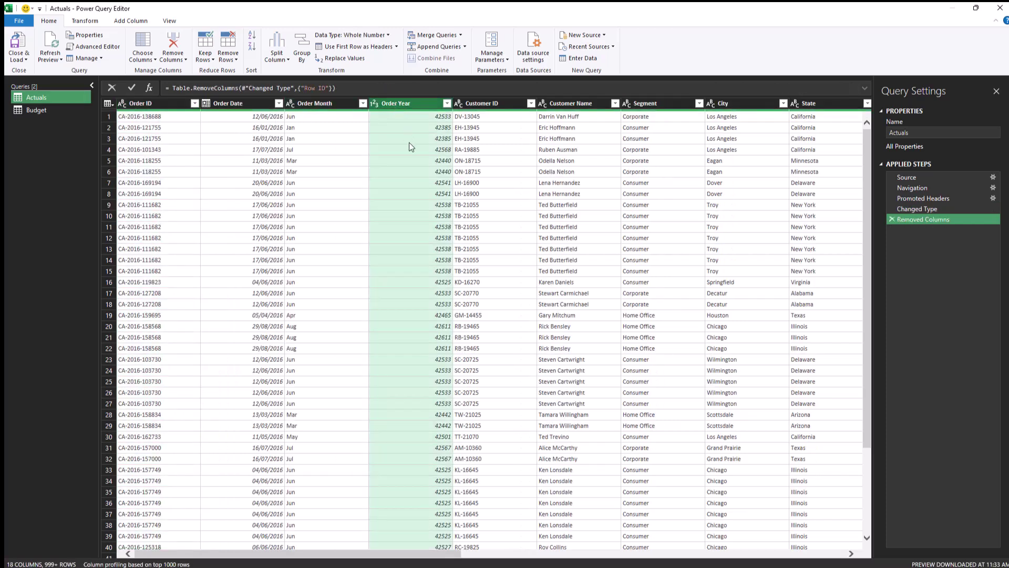
{"action": "key", "text": "Delete"}
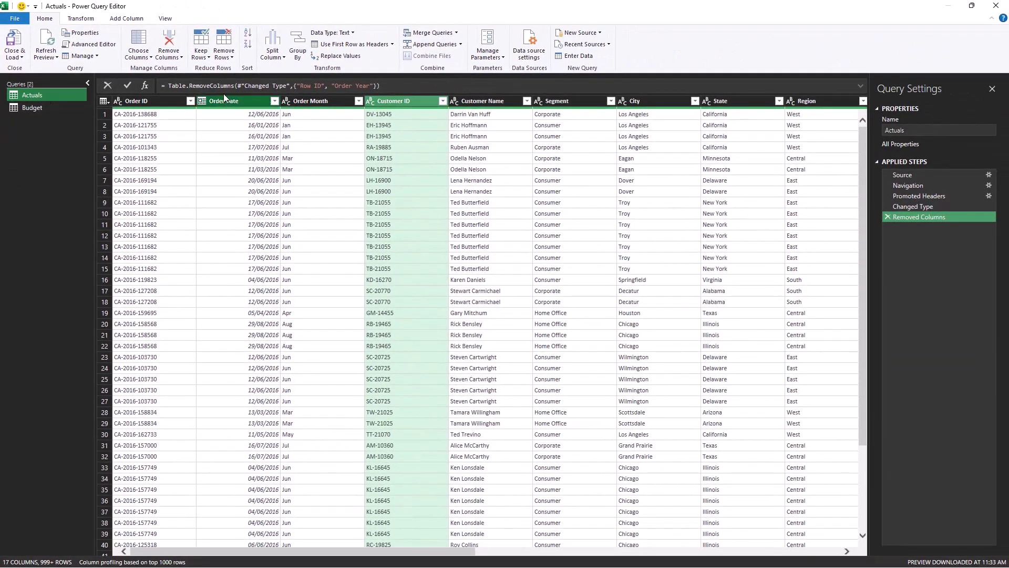
Step: Add a text-typed custom column Scenario with value "Actuals" to the Actuals query
{"action": "left_click", "coordinate": [126, 19]}
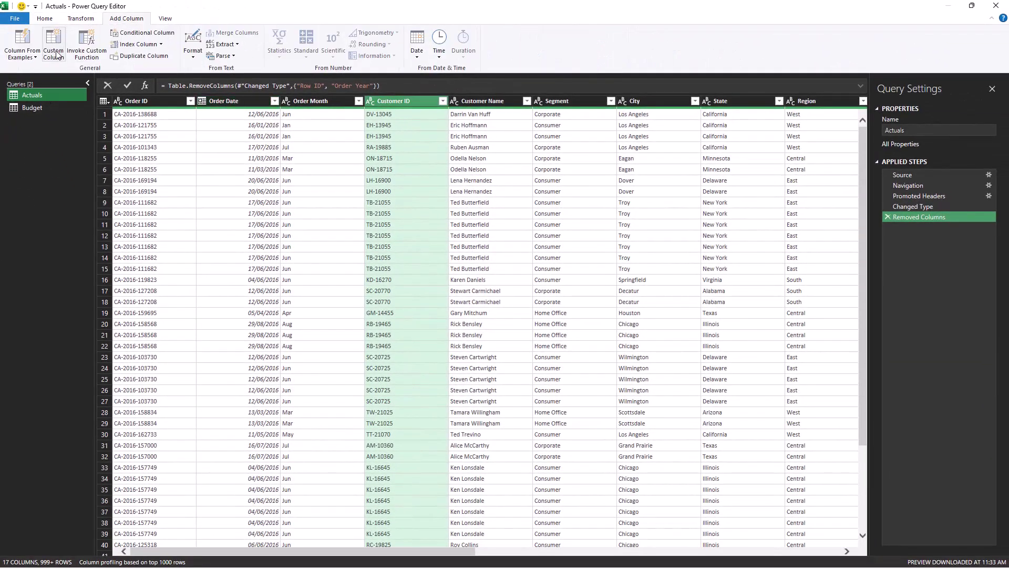
{"action": "left_click", "coordinate": [58, 55]}
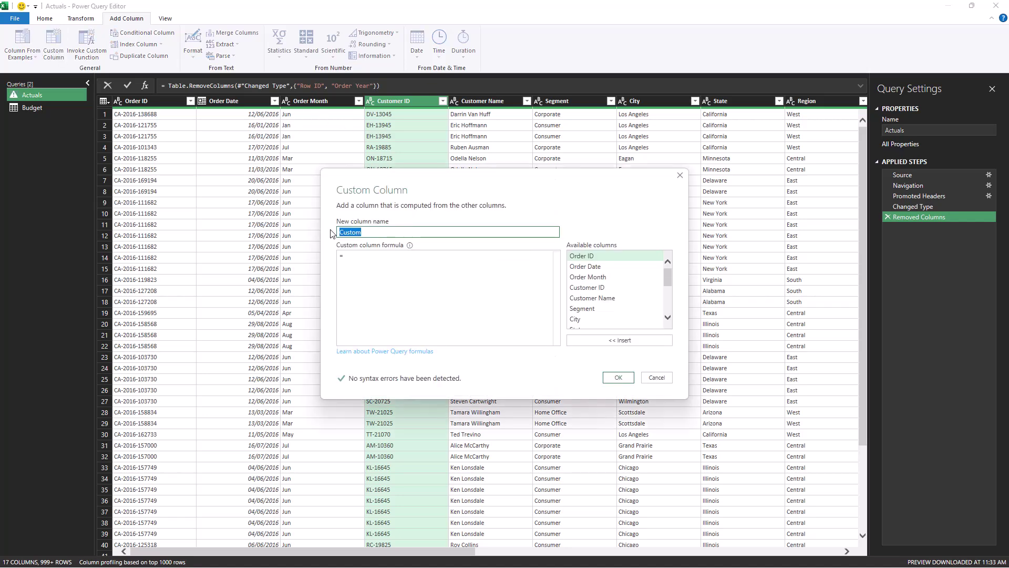
{"action": "type", "text": "Scenario"}
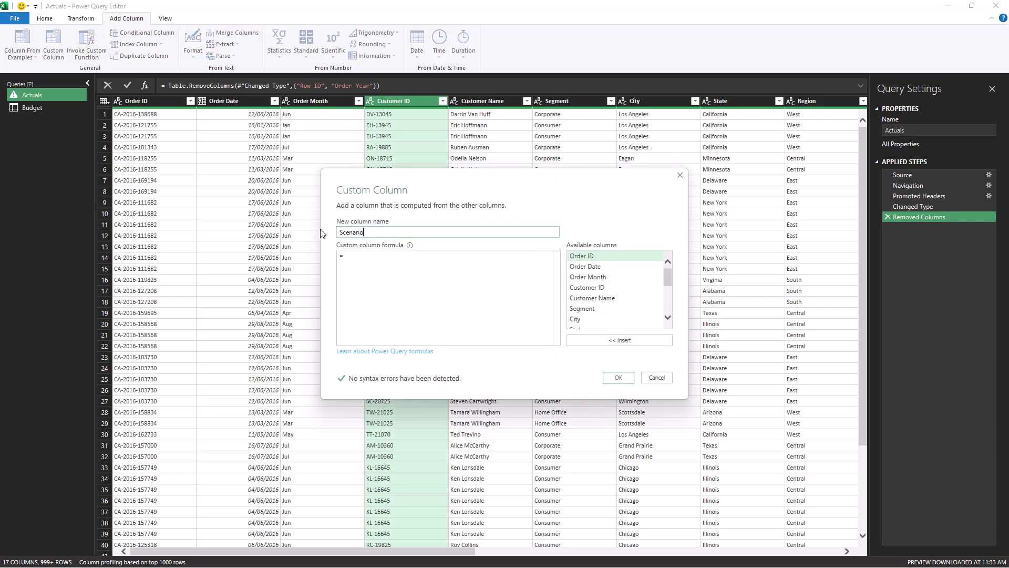
{"action": "left_click", "coordinate": [355, 256]}
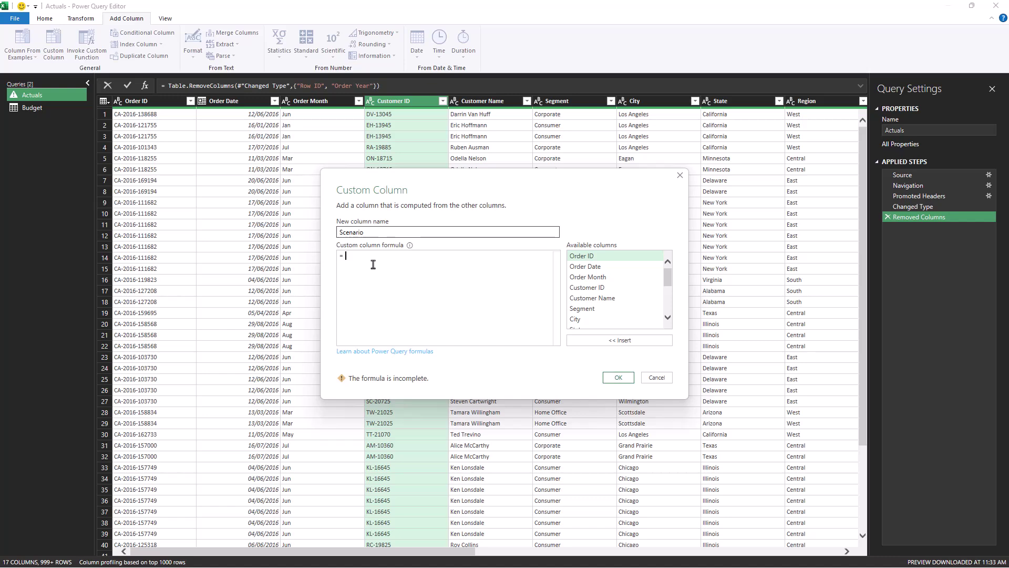
{"action": "type", "text": "\"Actuals"}
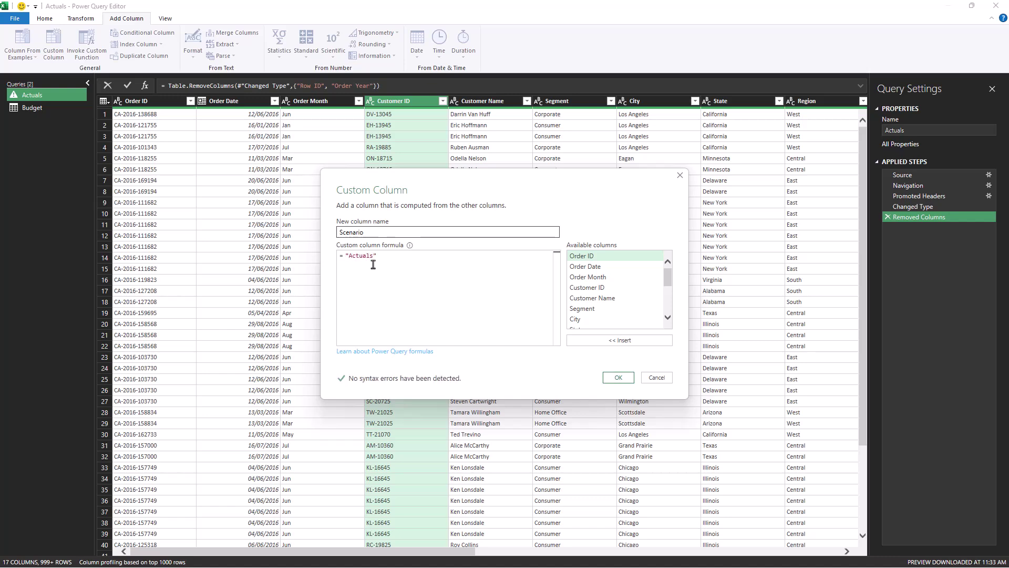
{"action": "left_click", "coordinate": [619, 377]}
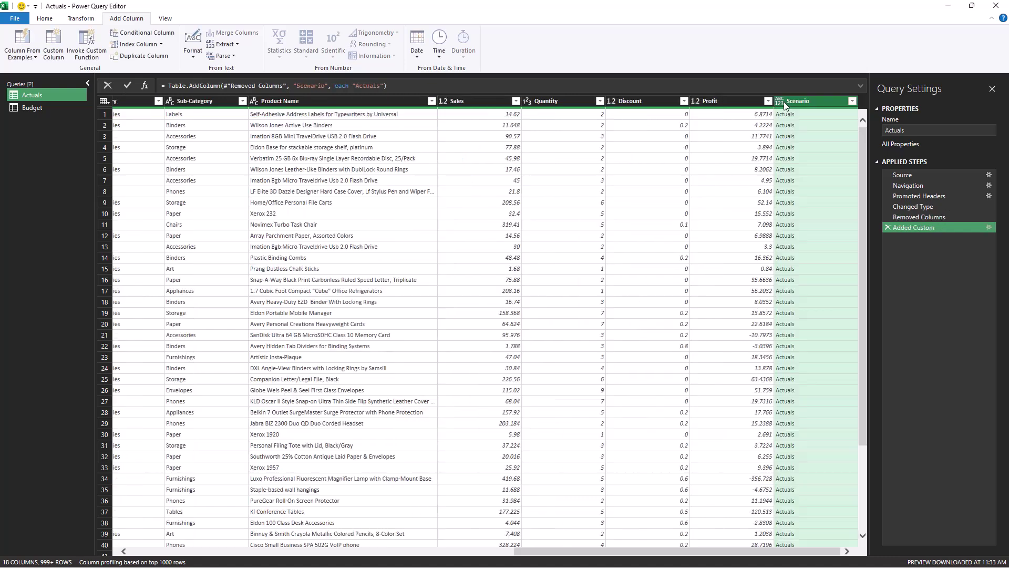
{"action": "left_click", "coordinate": [784, 104]}
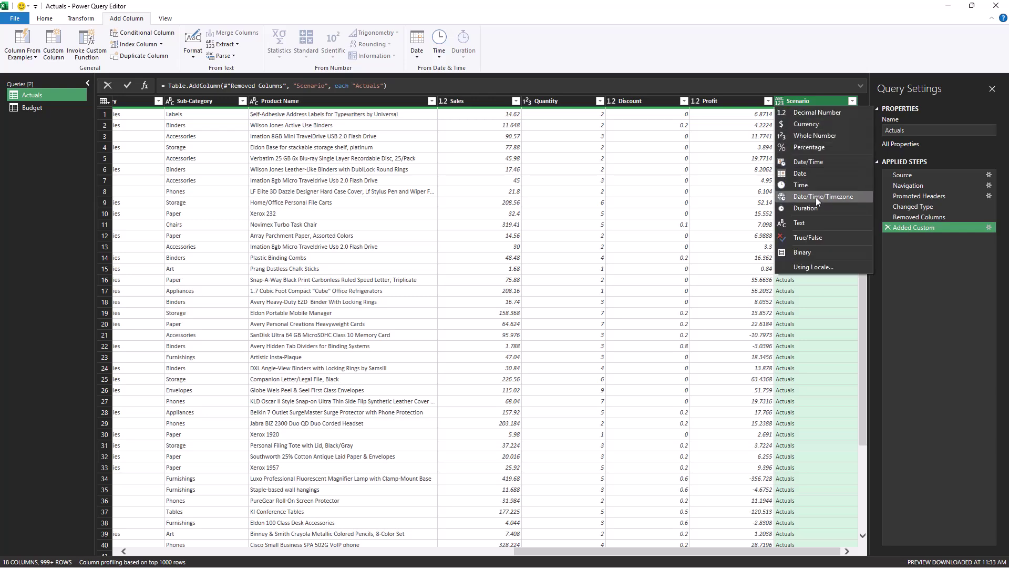
{"action": "left_click", "coordinate": [814, 220]}
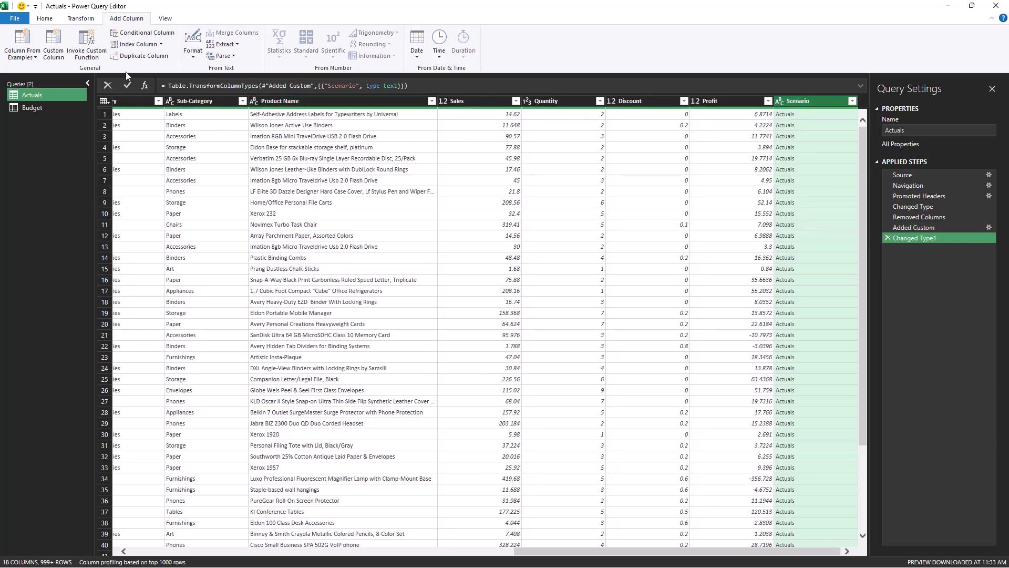
Step: Add a text-typed custom column Scenario with value "Budget" to the Budget query
{"action": "left_click", "coordinate": [46, 106]}
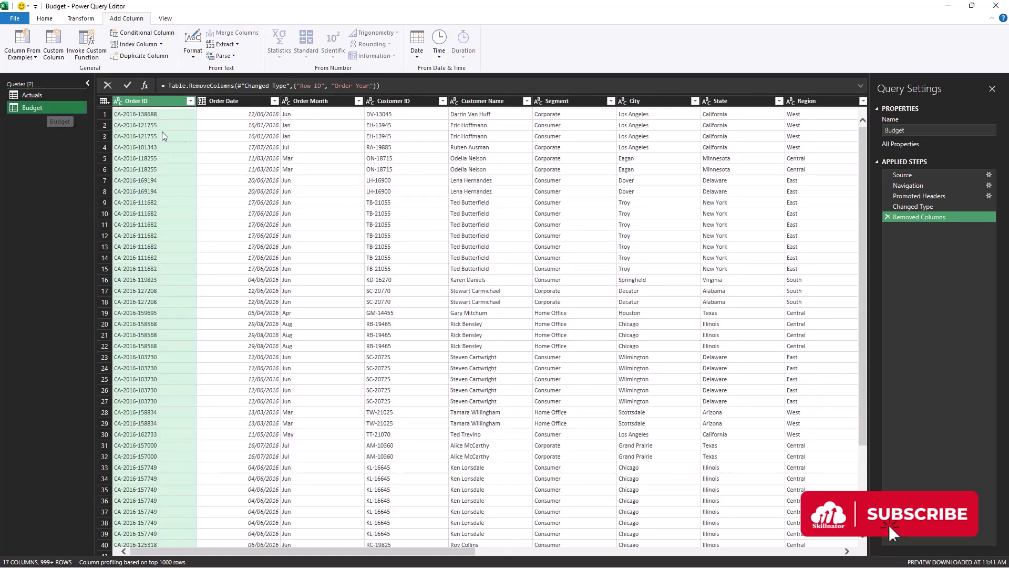
{"action": "left_click", "coordinate": [53, 55]}
{"action": "type", "text": "Scenario"}
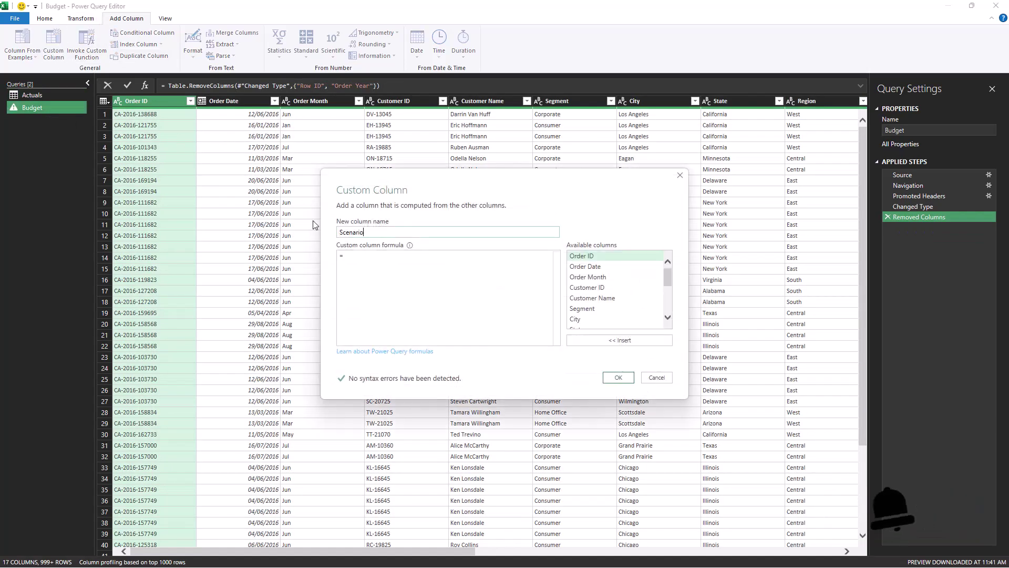
{"action": "left_click", "coordinate": [354, 260]}
{"action": "type", "text": "\""}
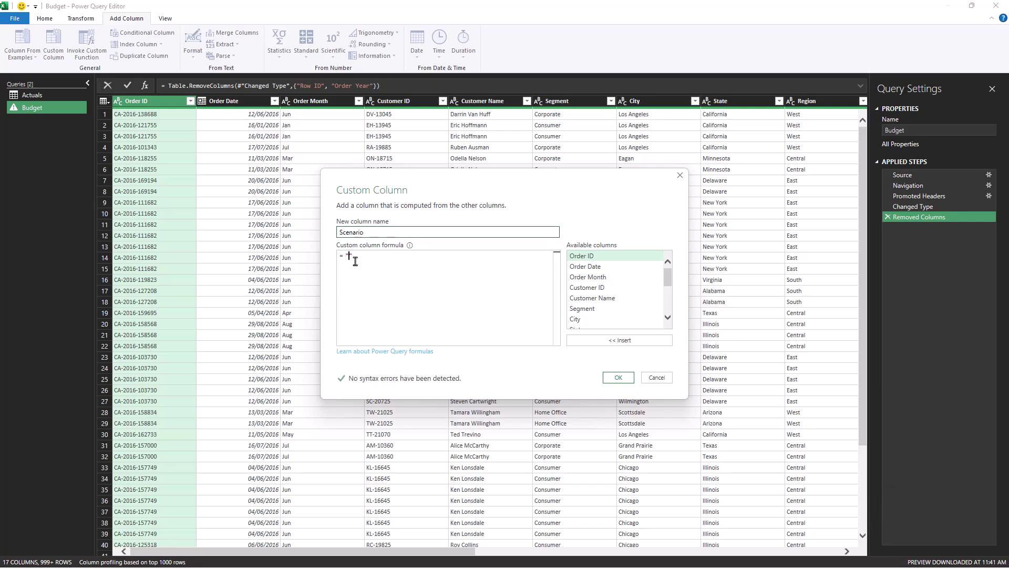
{"action": "type", "text": "Budget"}
{"action": "left_click", "coordinate": [618, 377]}
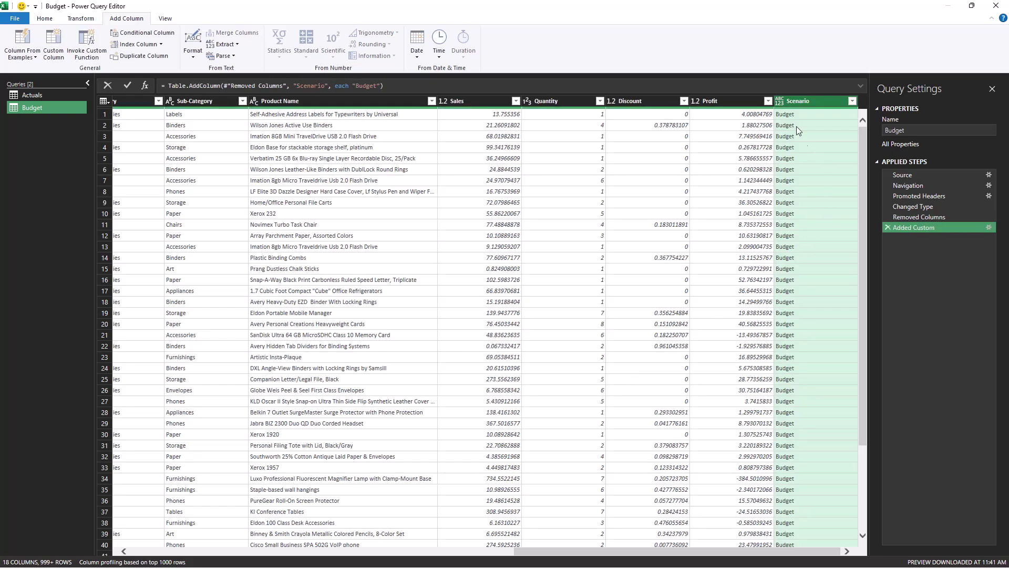
{"action": "left_click", "coordinate": [782, 102]}
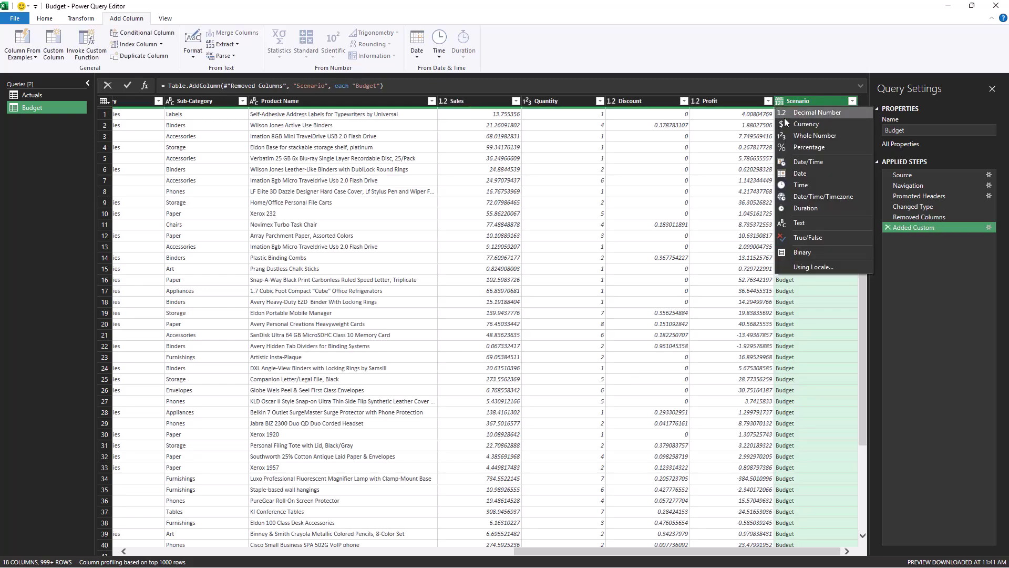
{"action": "left_click", "coordinate": [803, 222]}
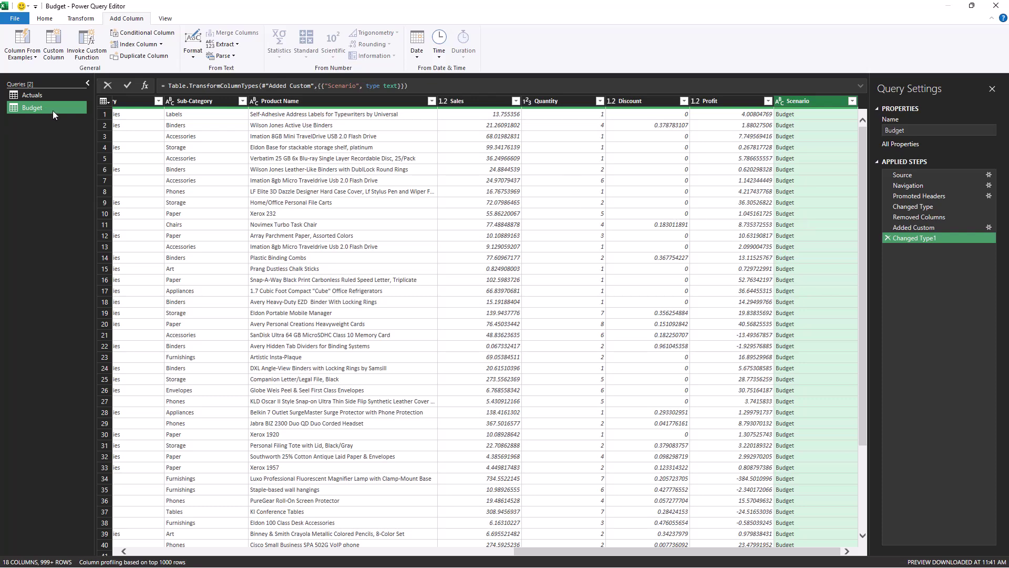
Step: Append the Budget and Actuals queries as a new query, Append1
{"action": "left_click", "coordinate": [45, 19]}
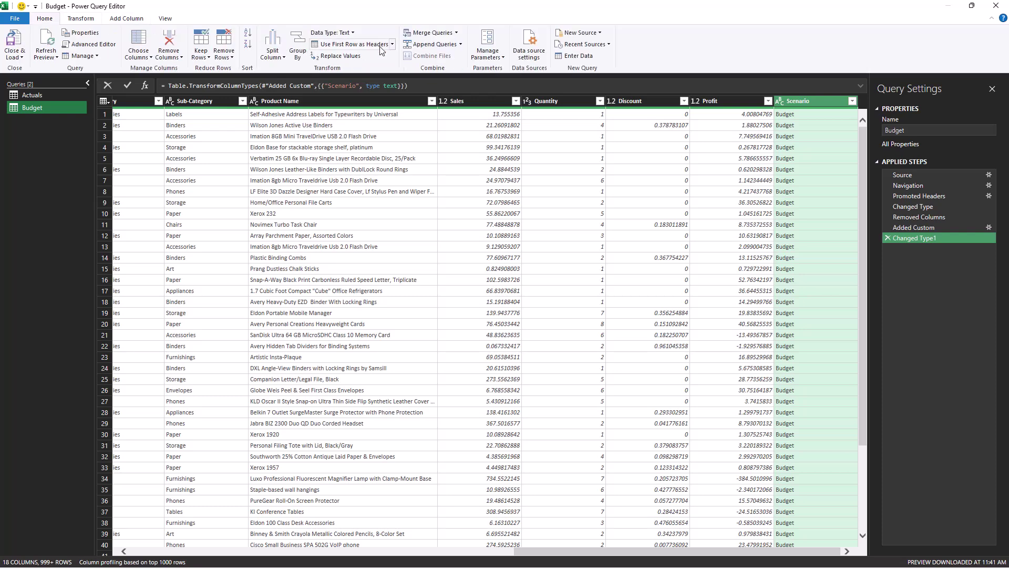
{"action": "left_click", "coordinate": [460, 45]}
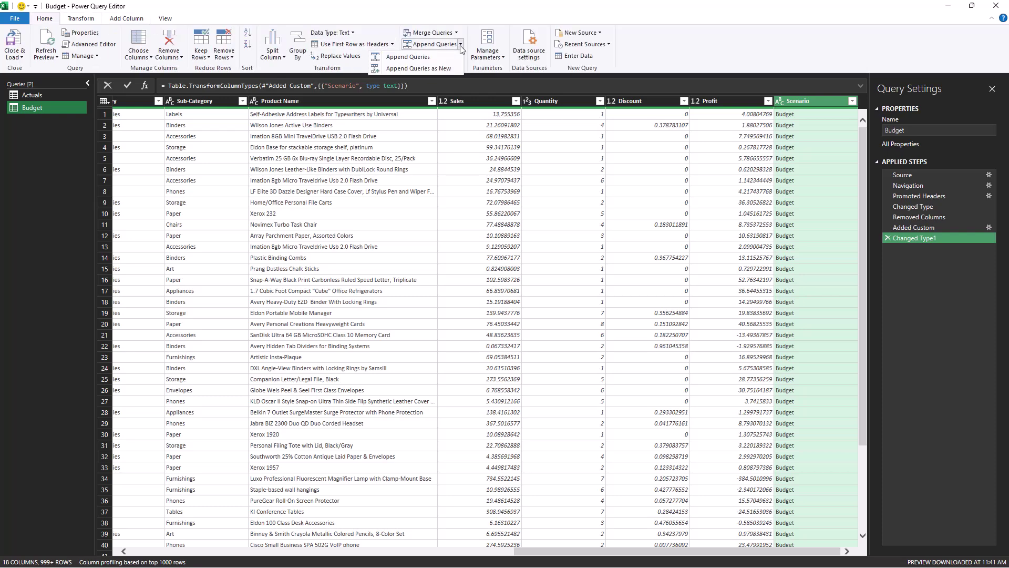
{"action": "left_click", "coordinate": [425, 69]}
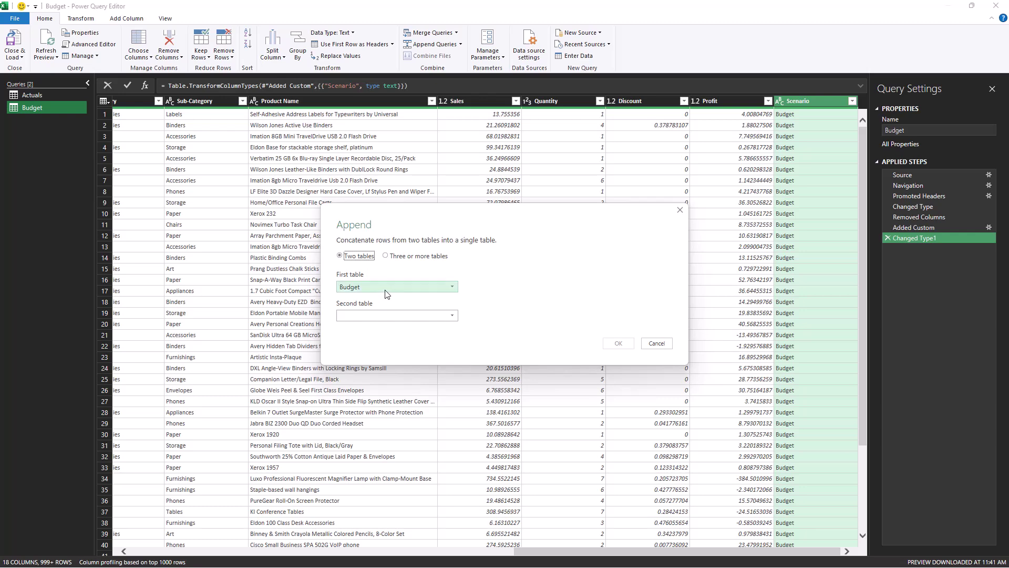
{"action": "left_click", "coordinate": [391, 315]}
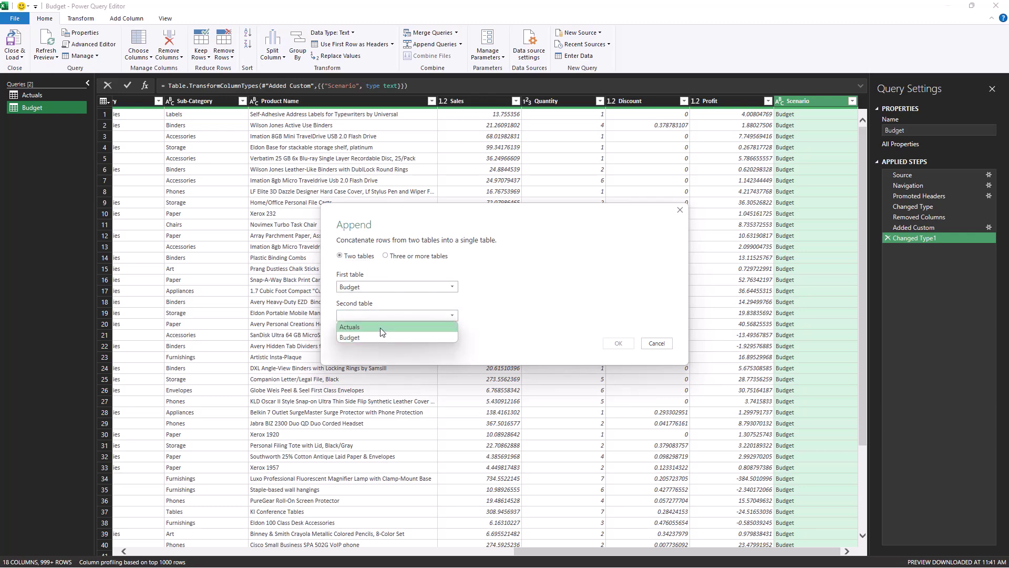
{"action": "left_click", "coordinate": [381, 327]}
{"action": "left_click", "coordinate": [618, 344]}
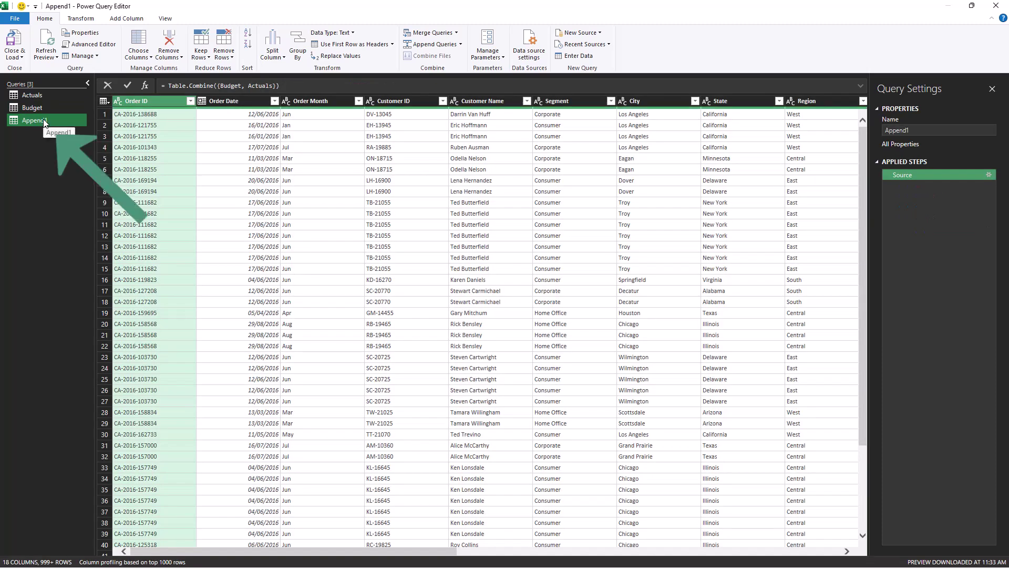
Step: Confirm the Scenario filter list holds both Actuals and Budget, then cancel it
{"action": "left_click_drag", "start_coordinate": [332, 551], "coordinate": [792, 553]}
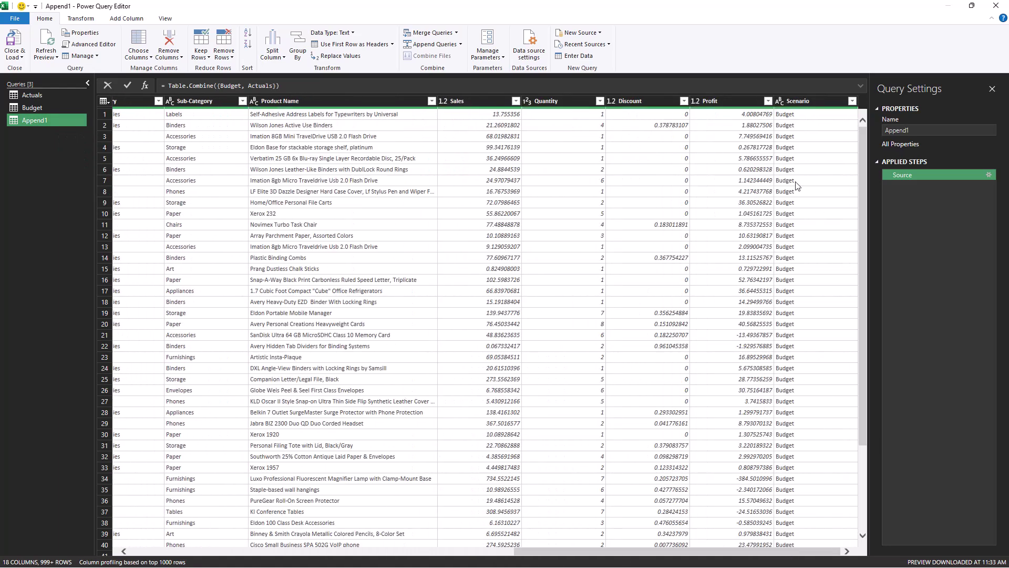
{"action": "left_click", "coordinate": [847, 102]}
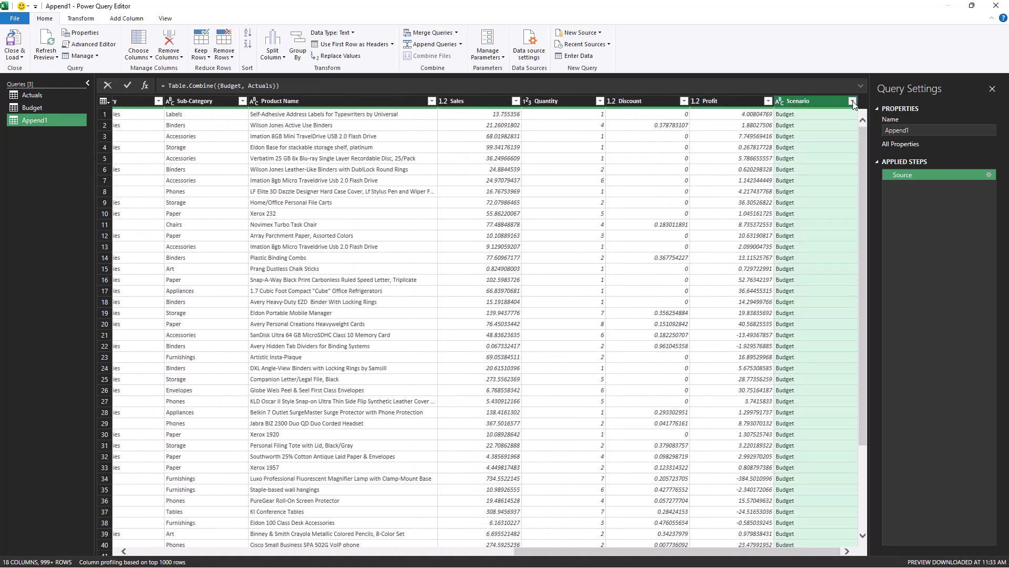
{"action": "left_click", "coordinate": [852, 101]}
{"action": "left_click", "coordinate": [824, 269]}
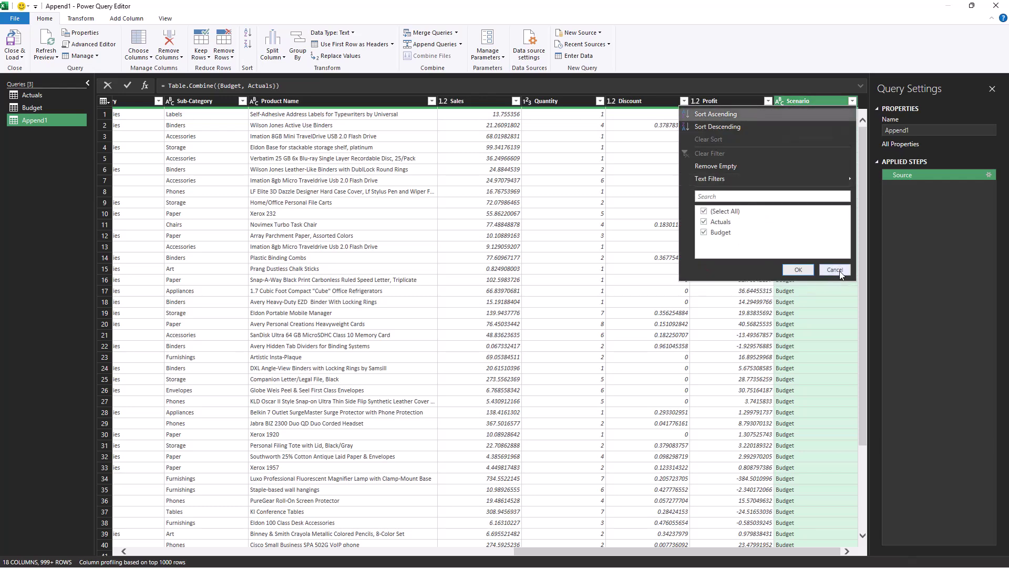
{"action": "left_click", "coordinate": [835, 269]}
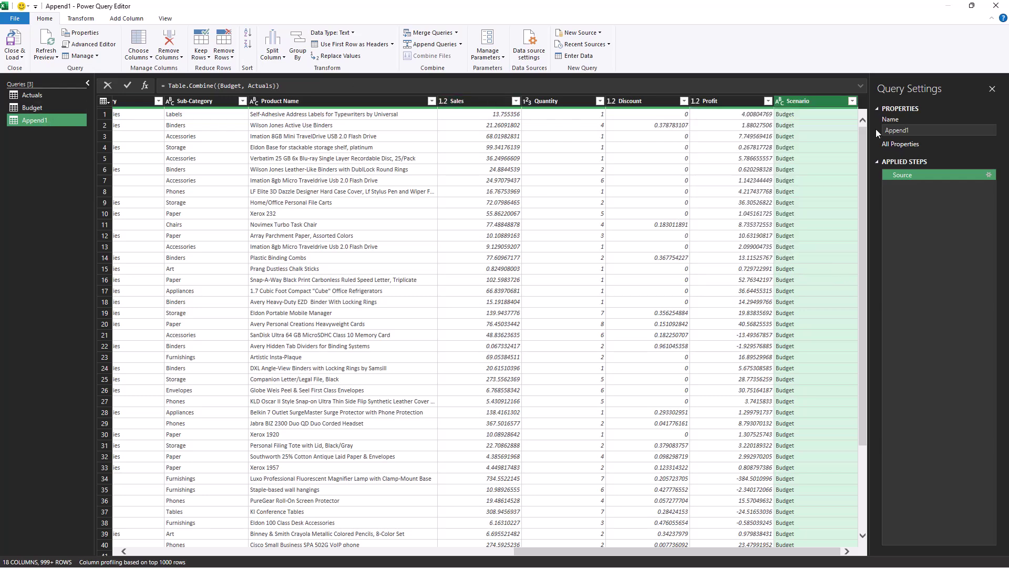
Step: Rename the Append1 query to Consol
{"action": "left_click", "coordinate": [894, 130]}
{"action": "type", "text": "Conso"}
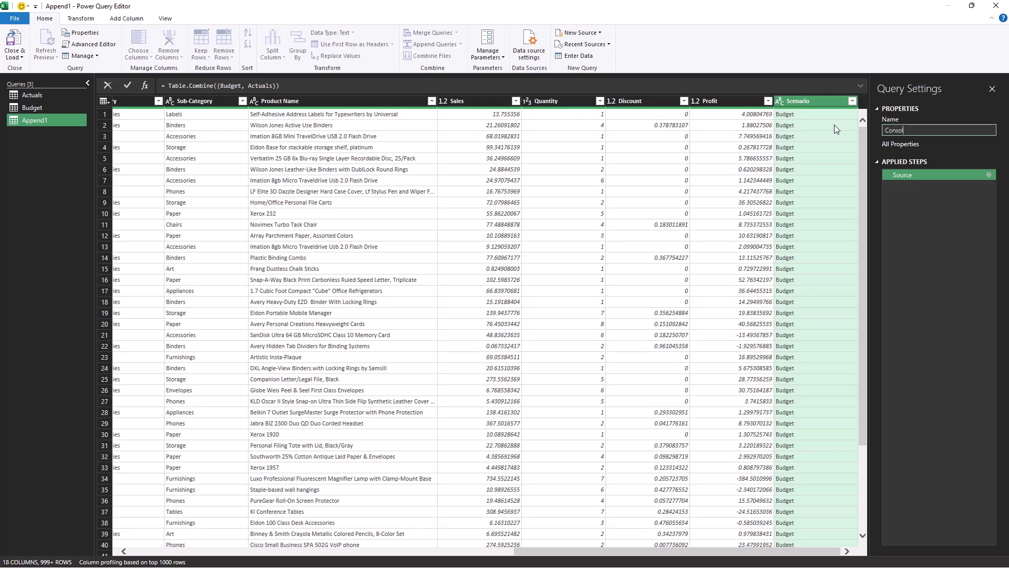
{"action": "key", "text": "Return"}
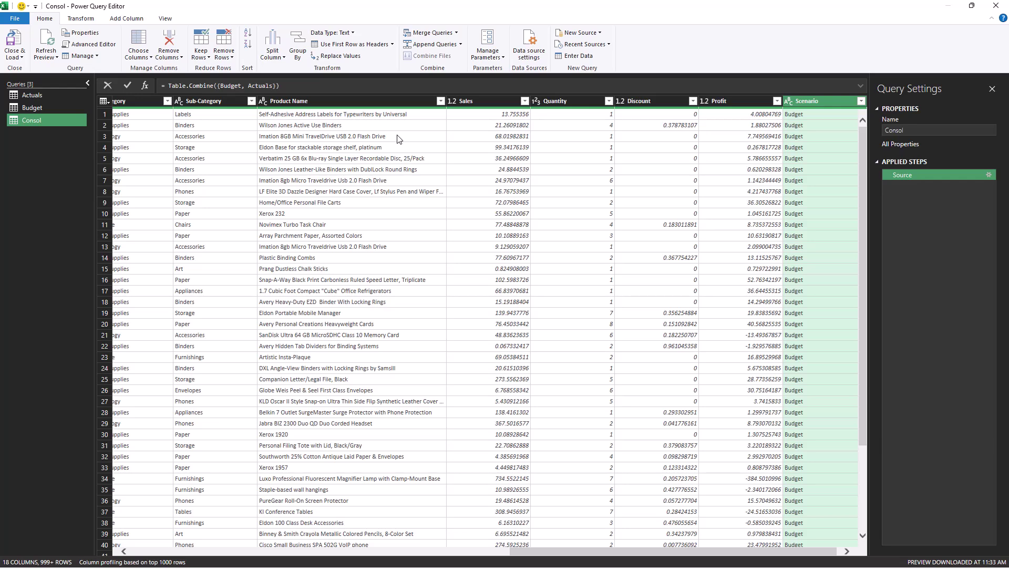
Step: Close & Load To with Only Create Connection for all queries
{"action": "left_click", "coordinate": [16, 55]}
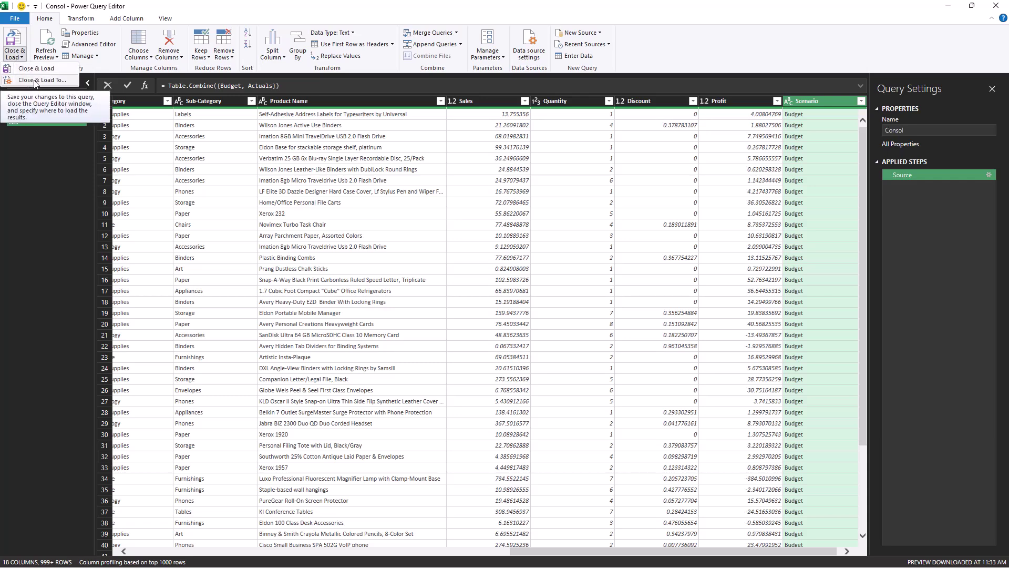
{"action": "left_click", "coordinate": [34, 81]}
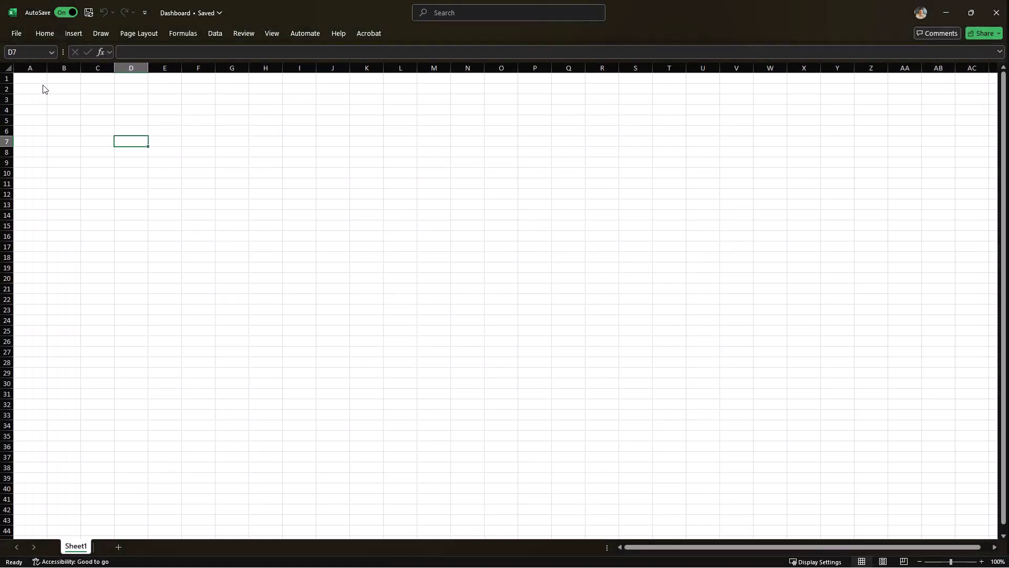
{"action": "left_click", "coordinate": [480, 244]}
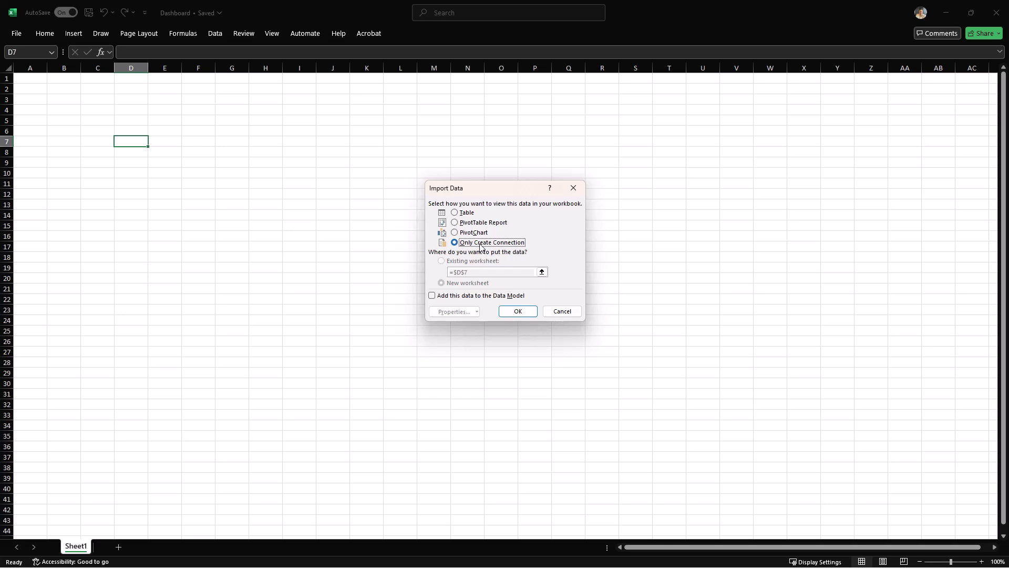
{"action": "left_click", "coordinate": [519, 311]}
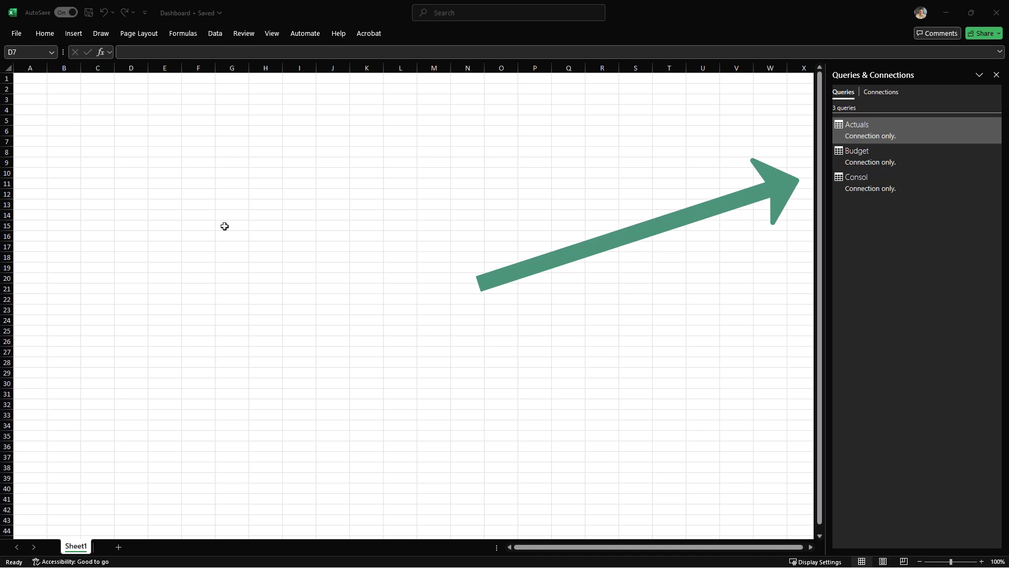
Step: Load Consol as a PivotTable Report at Sheet1 B3, added to the Data Model
{"action": "left_click", "coordinate": [867, 182]}
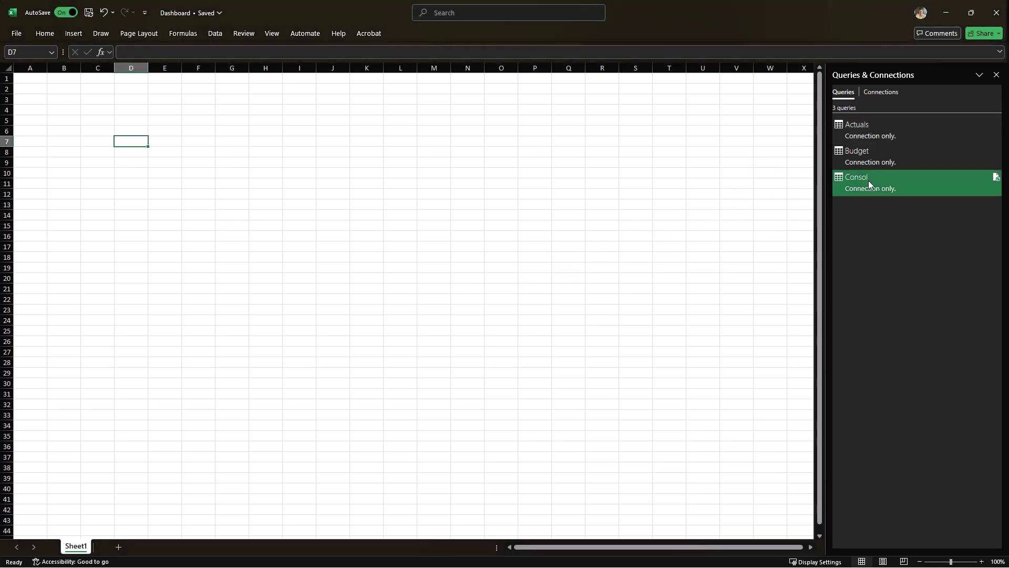
{"action": "right_click", "coordinate": [869, 181]}
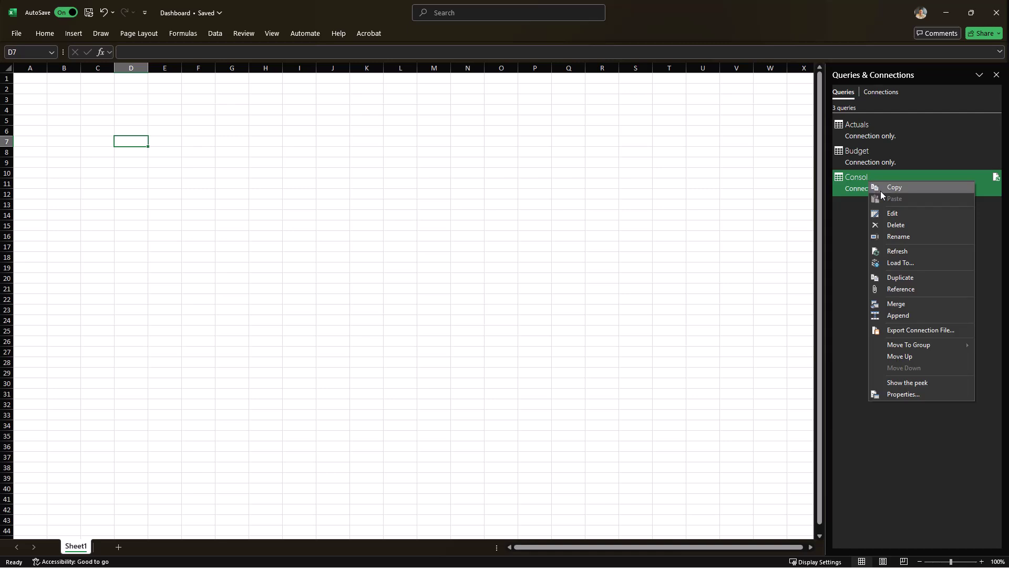
{"action": "left_click", "coordinate": [901, 262]}
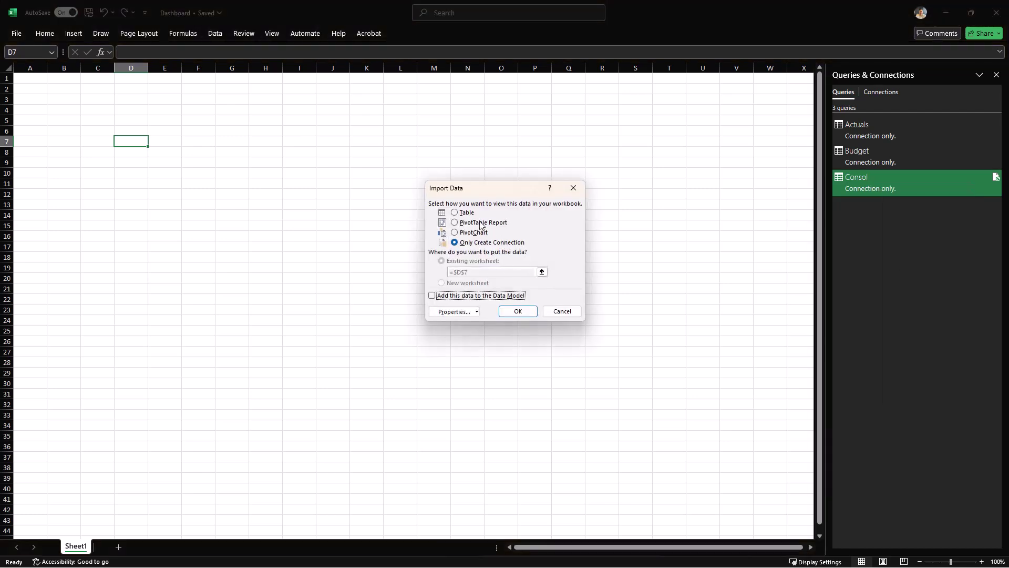
{"action": "left_click", "coordinate": [481, 225]}
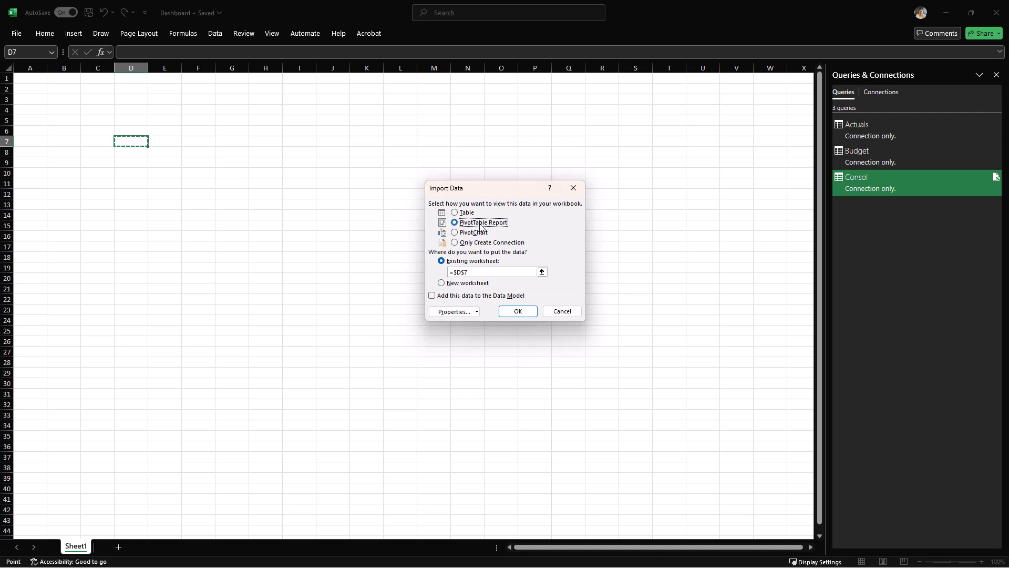
{"action": "left_click", "coordinate": [66, 100]}
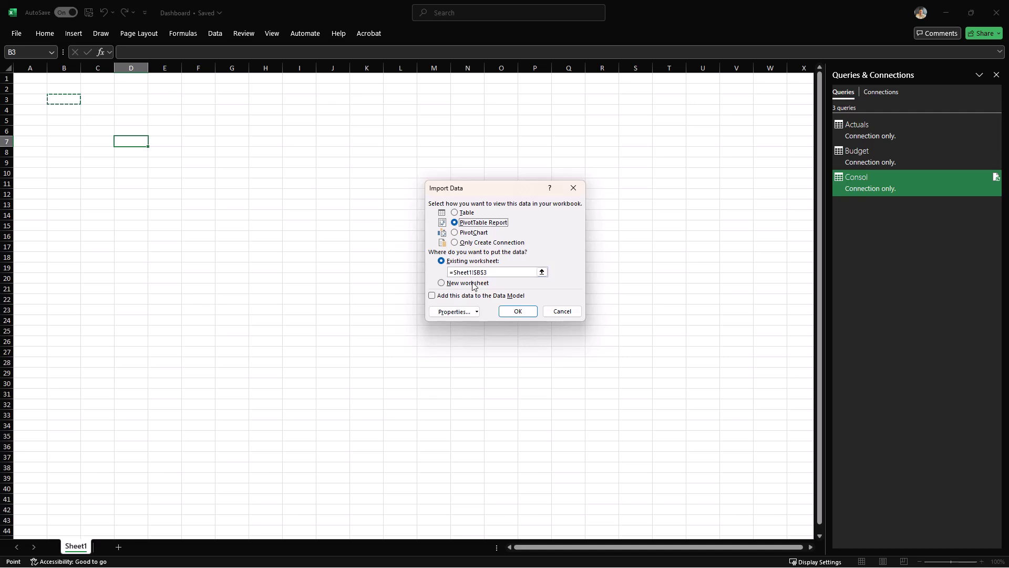
{"action": "key", "text": "alt+m"}
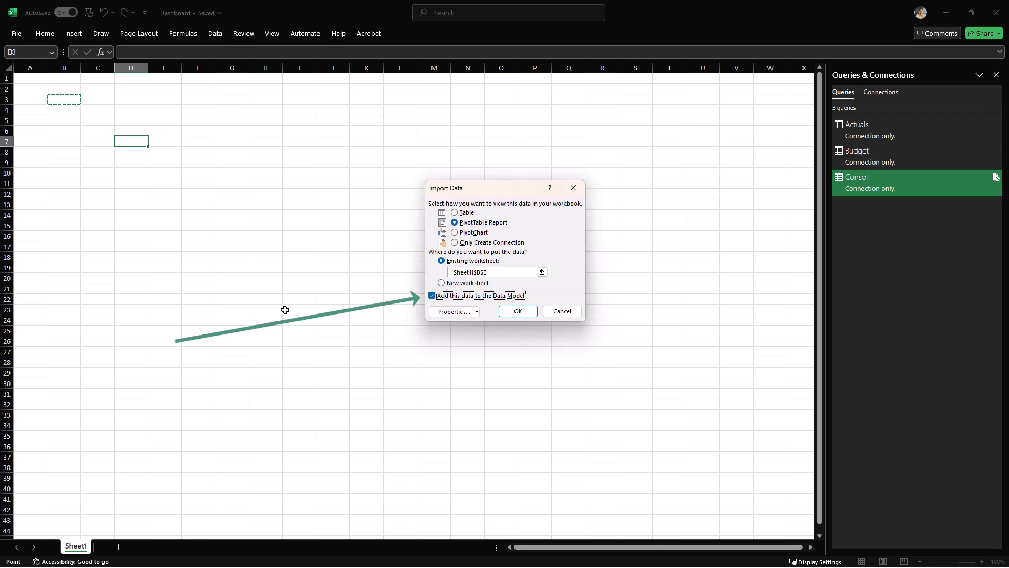
{"action": "left_click", "coordinate": [518, 311]}
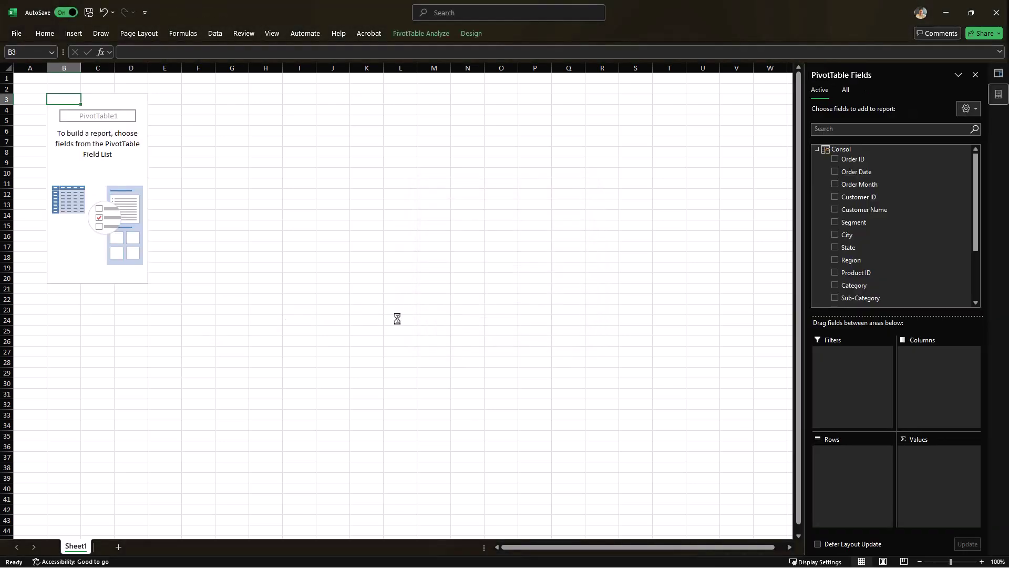
Step: Search the field list and place State in the pivot rows and Scenario in columns
{"action": "left_click", "coordinate": [841, 131]}
{"action": "type", "text": "cou"}
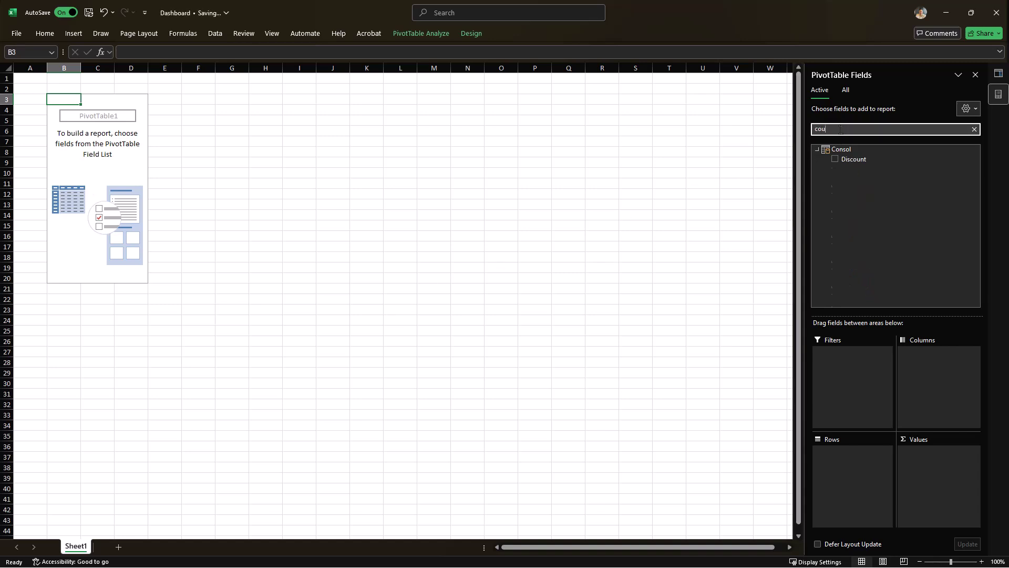
{"action": "type", "text": "nt"}
{"action": "key", "text": "BackSpace"}
{"action": "key", "text": "BackSpace"}
{"action": "key", "text": "BackSpace"}
{"action": "key", "text": "BackSpace"}
{"action": "key", "text": "BackSpace"}
{"action": "type", "text": "state"}
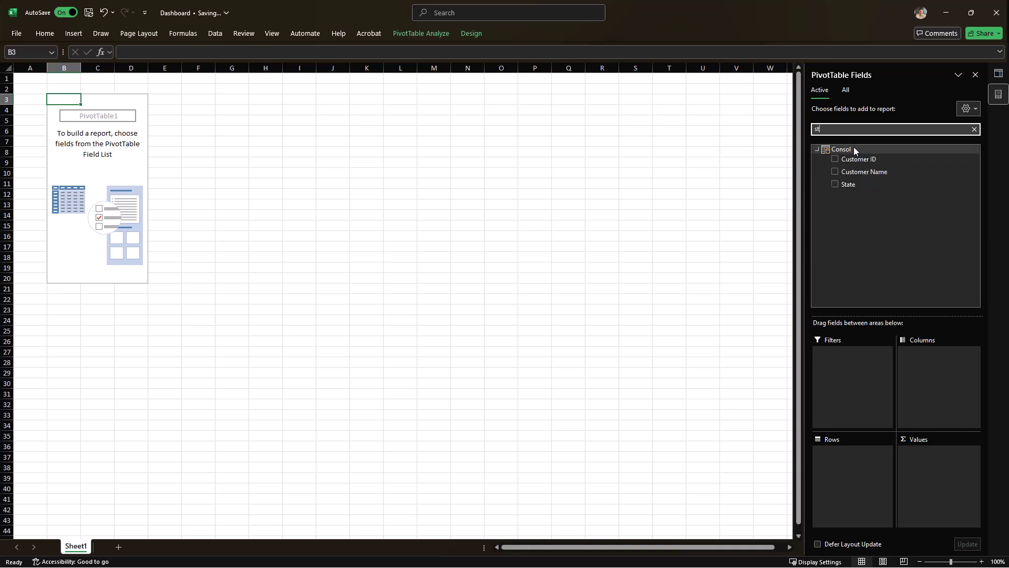
{"action": "left_click_drag", "start_coordinate": [862, 163], "coordinate": [866, 471]}
{"action": "key", "text": "BackSpace"}
{"action": "key", "text": "BackSpace"}
{"action": "key", "text": "BackSpace"}
{"action": "key", "text": "BackSpace"}
{"action": "key", "text": "BackSpace"}
{"action": "type", "text": "sce"}
{"action": "left_click_drag", "start_coordinate": [851, 153], "coordinate": [941, 368]}
Step: Add Sales as the summed pivot value and remove the Grand Total column
{"action": "key", "text": "BackSpace"}
{"action": "key", "text": "BackSpace"}
{"action": "type", "text": "al"}
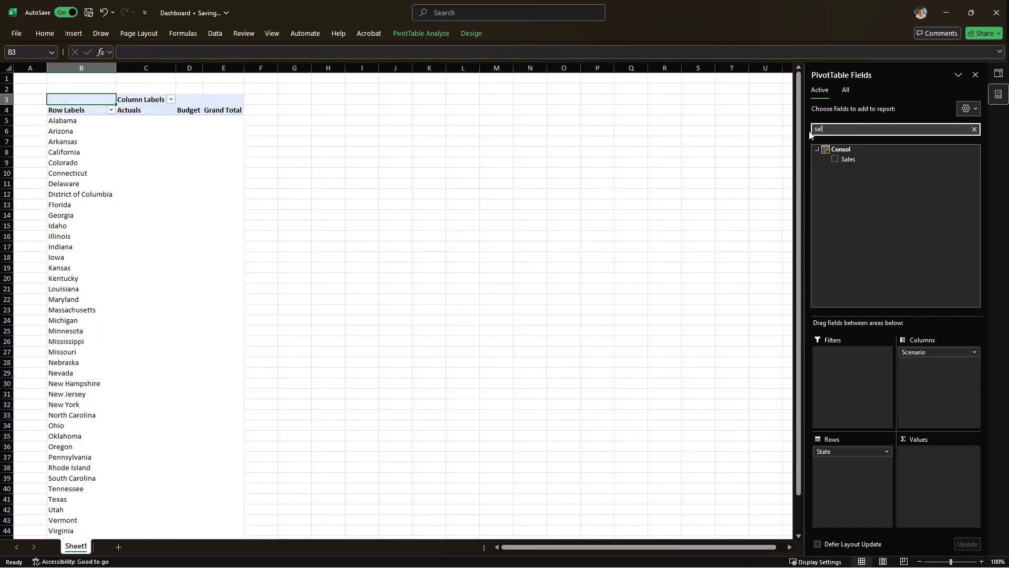
{"action": "left_click_drag", "start_coordinate": [862, 159], "coordinate": [942, 476]}
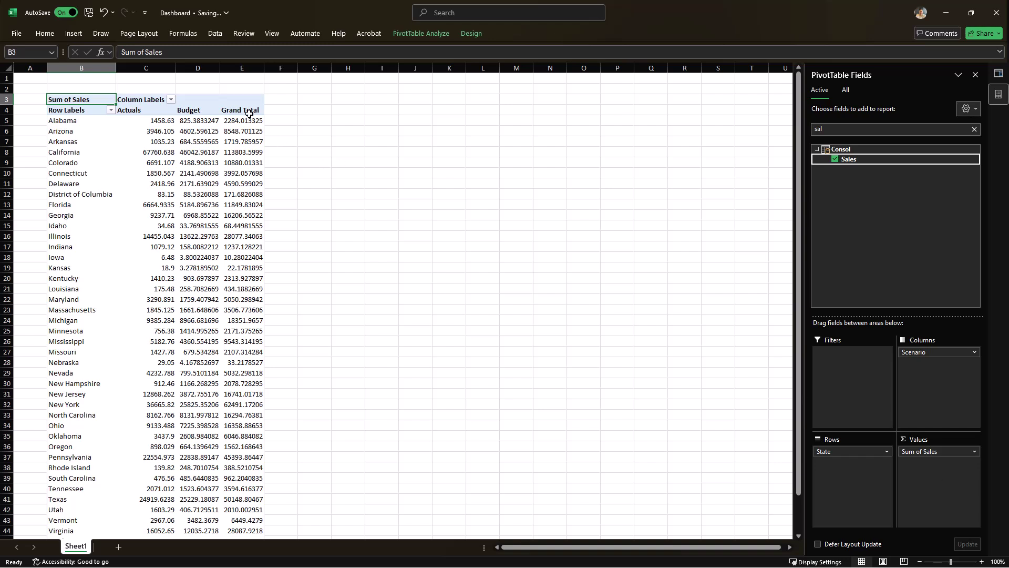
{"action": "right_click", "coordinate": [249, 114]}
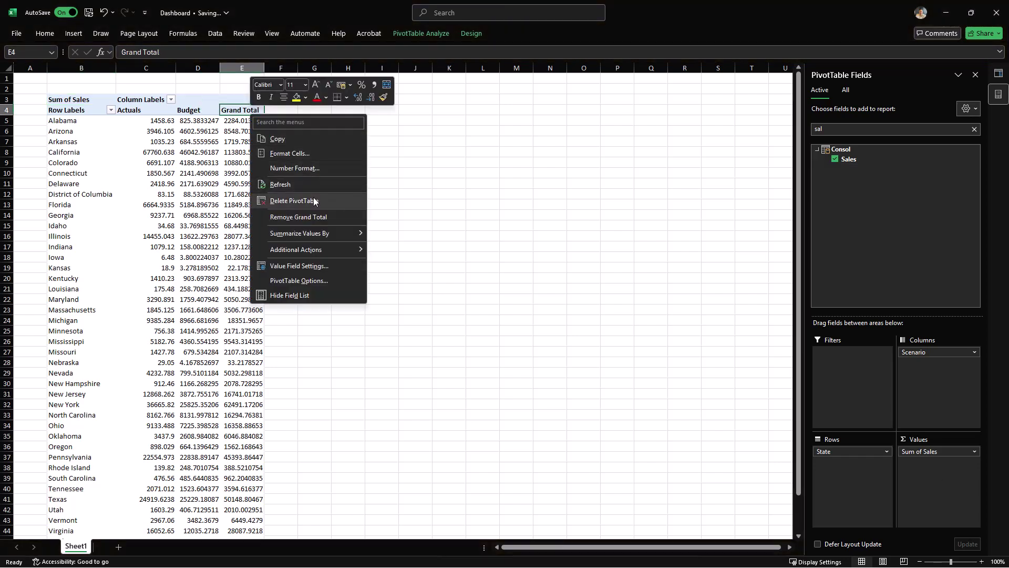
{"action": "left_click", "coordinate": [314, 217]}
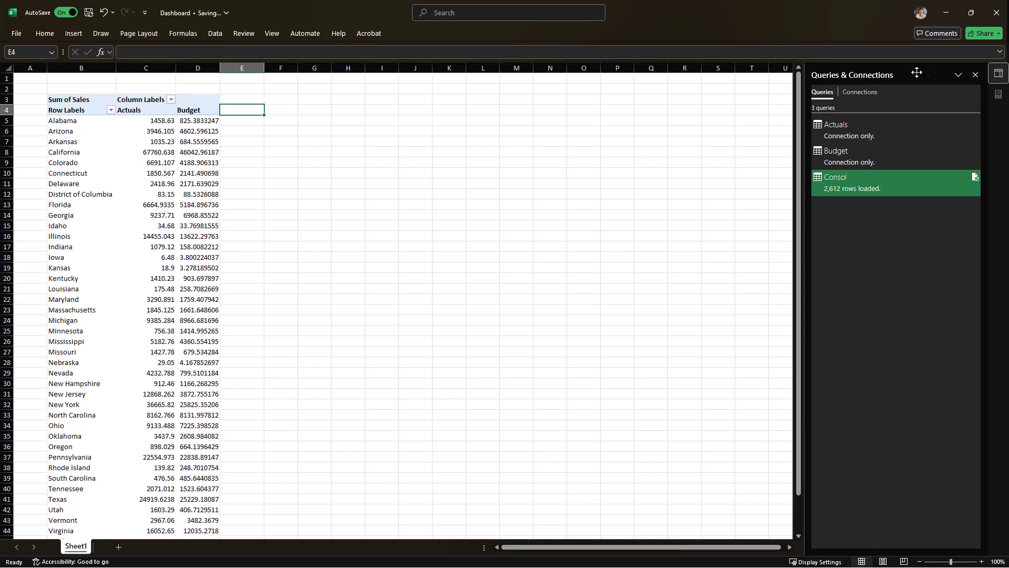
Step: Start a new measure on the Consol table named Actual Sales
{"action": "left_click", "coordinate": [139, 171]}
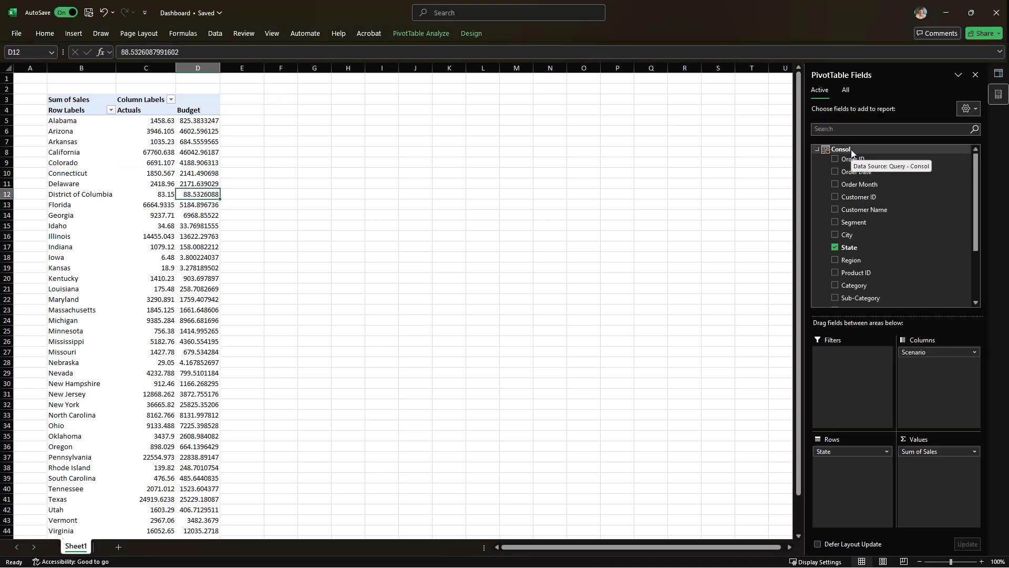
{"action": "right_click", "coordinate": [851, 153]}
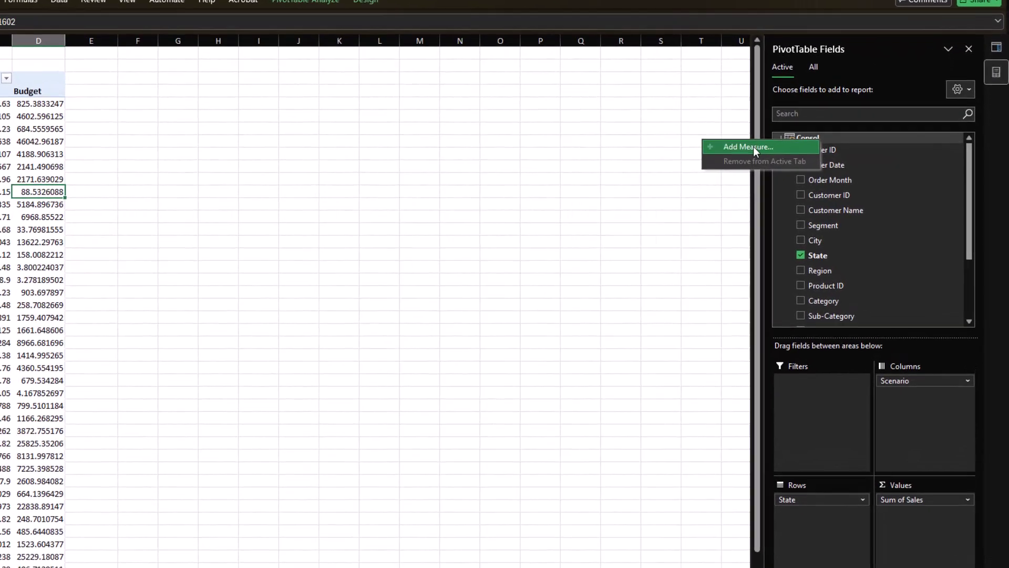
{"action": "left_click", "coordinate": [753, 147]}
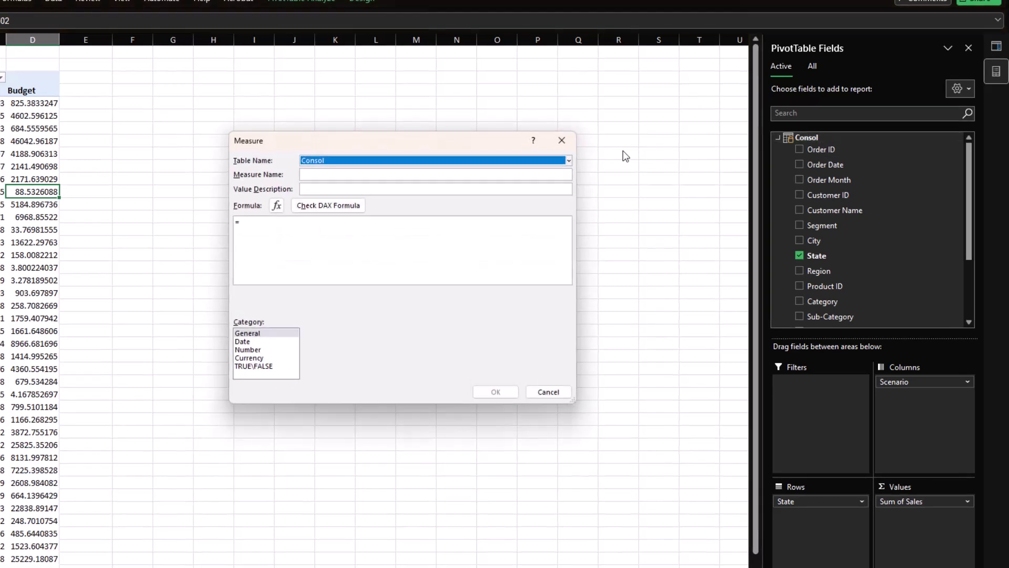
{"action": "left_click", "coordinate": [315, 174]}
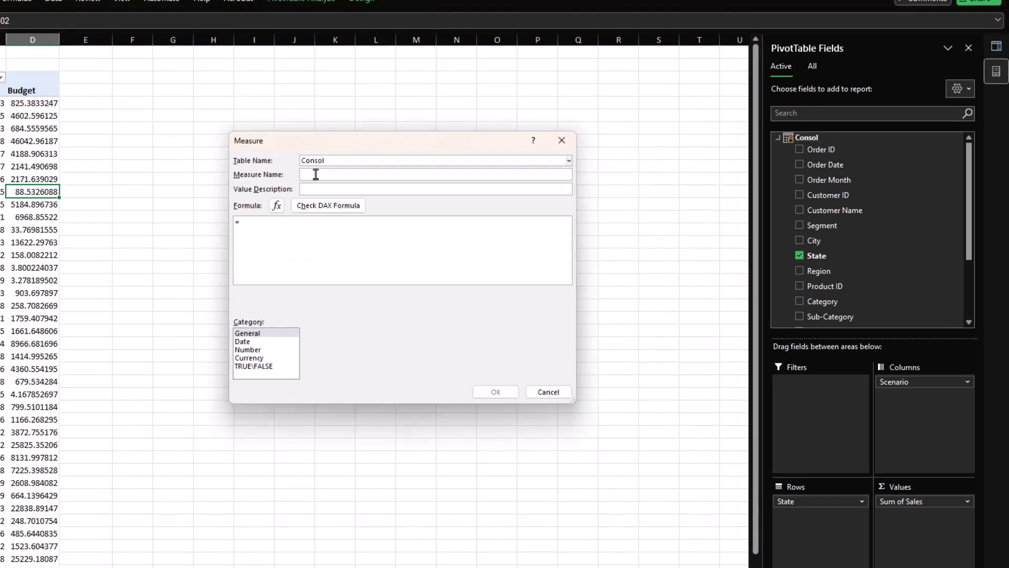
{"action": "type", "text": "Actual Sales"}
Step: Enter =CALCULATE(SUM(Consol[Sales]), Consol[Scenario] = "Actuals"), check it, and use Number format
{"action": "left_click", "coordinate": [290, 243]}
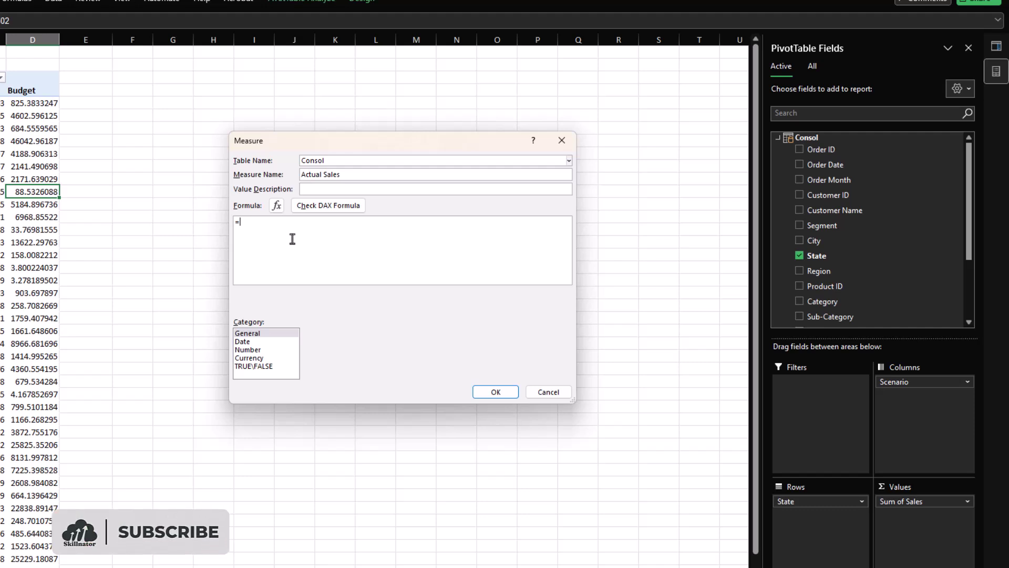
{"action": "type", "text": "CALCULATE("}
{"action": "left_click", "coordinate": [261, 234]}
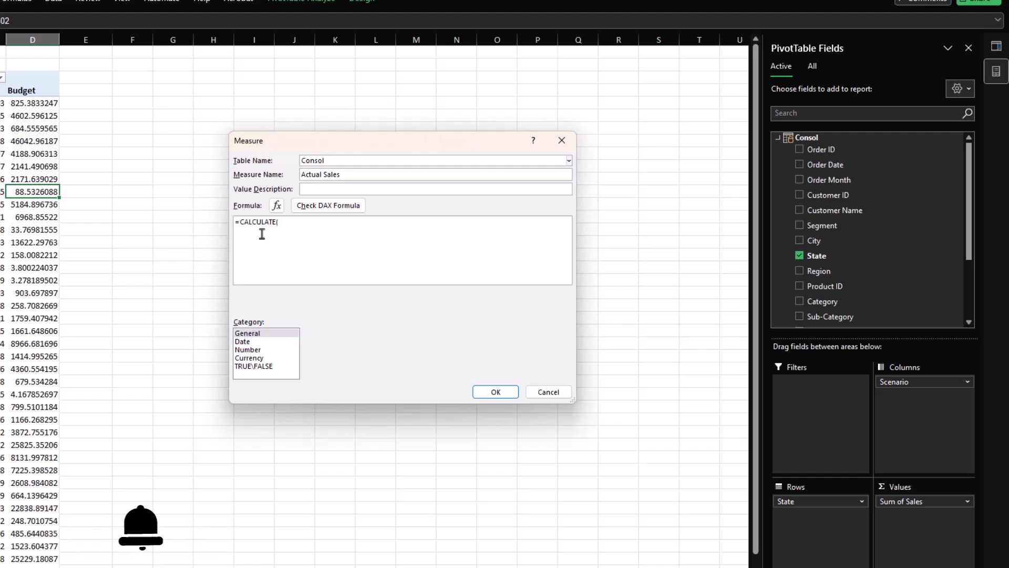
{"action": "left_click", "coordinate": [293, 235]}
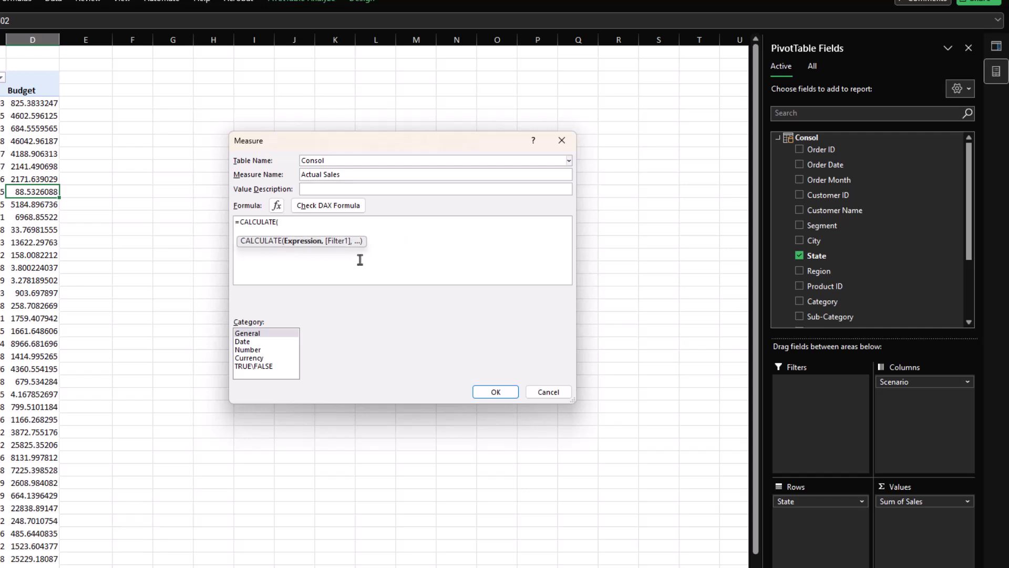
{"action": "type", "text": "sum"}
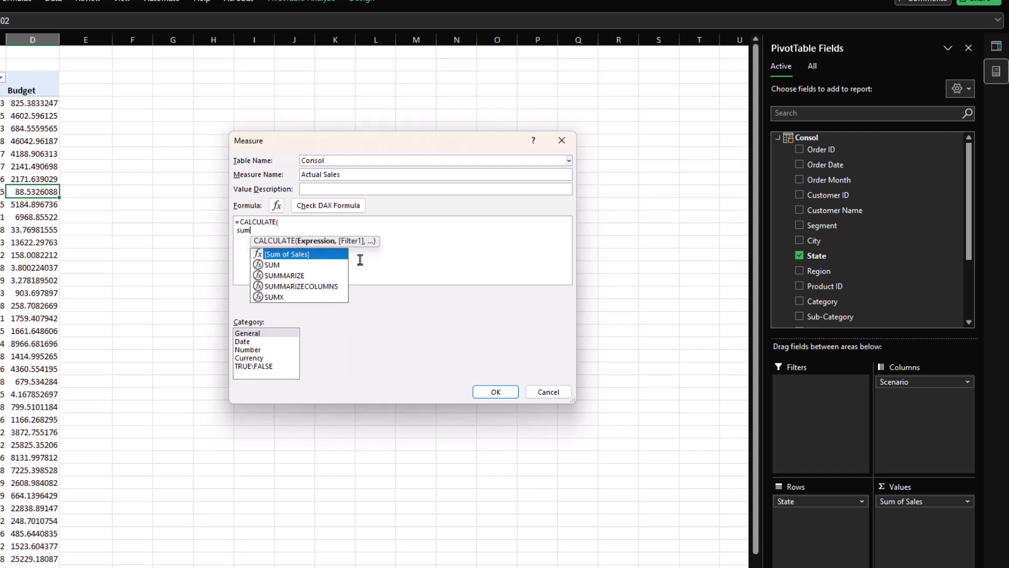
{"action": "type", "text": "(Consol[Sales]"}
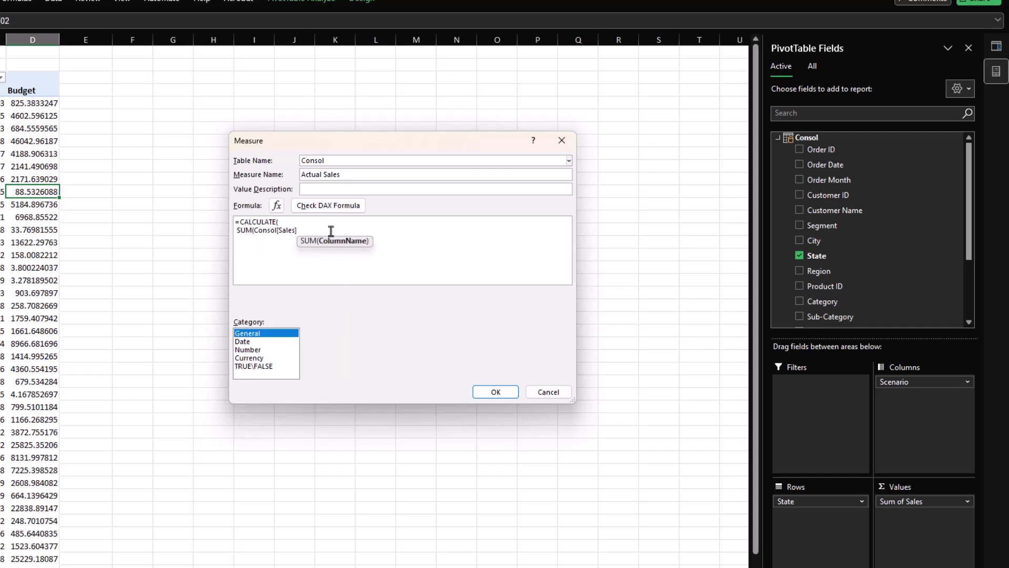
{"action": "type", "text": "),"}
{"action": "key", "text": "Return"}
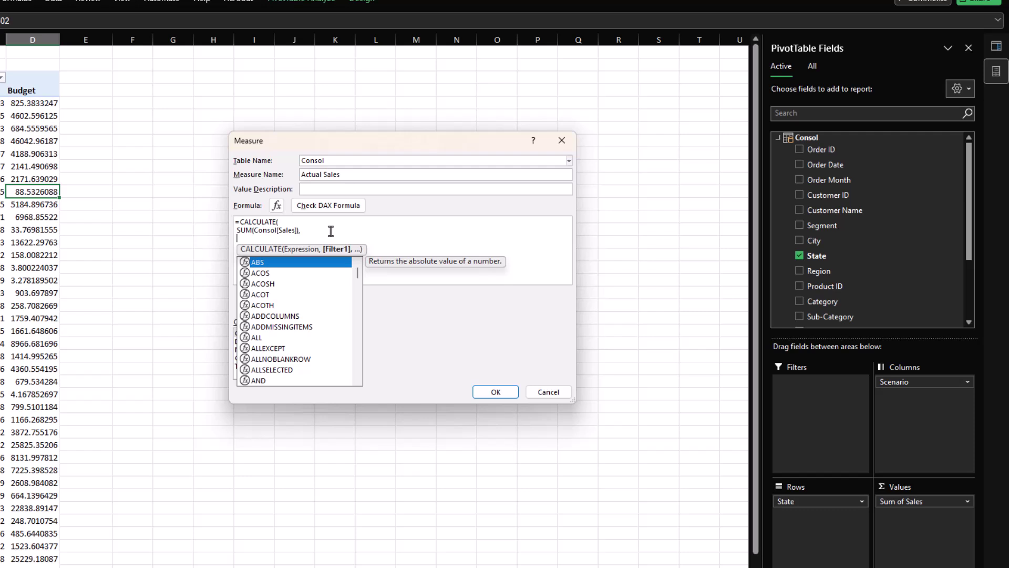
{"action": "type", "text": "Consol[Scenario]"}
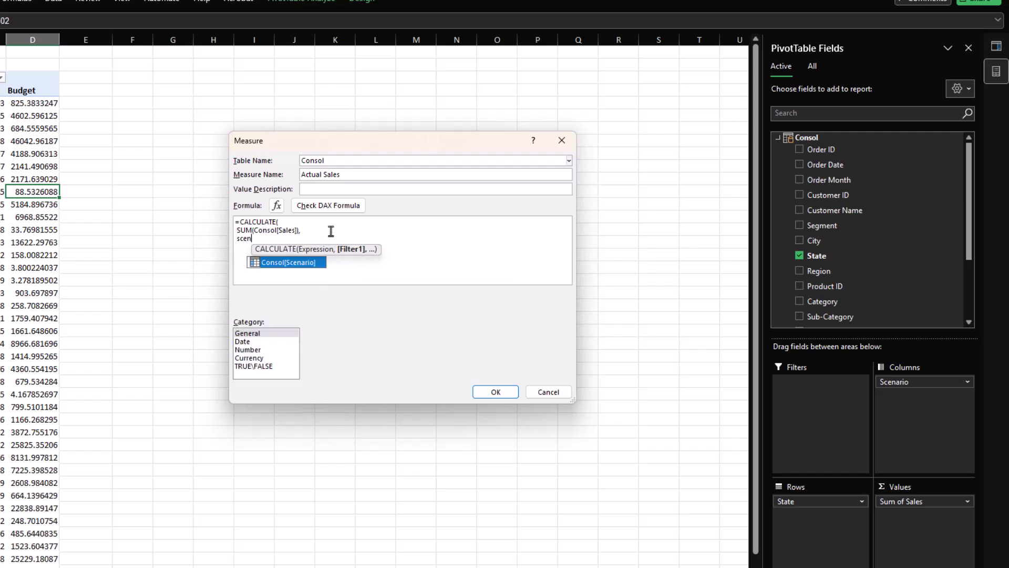
{"action": "type", "text": " ="}
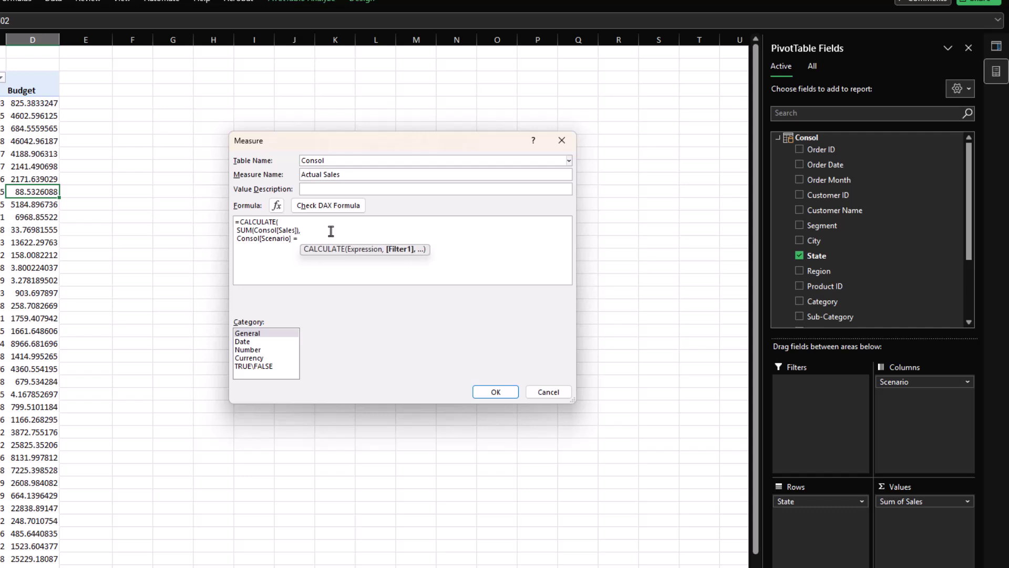
{"action": "type", "text": " \"Actuals\")"}
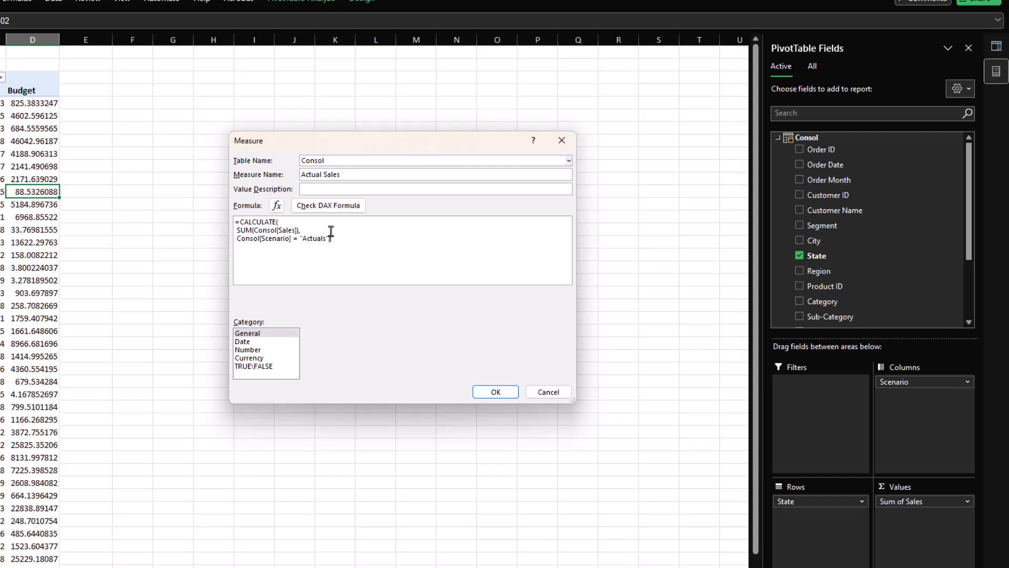
{"action": "left_click", "coordinate": [341, 207]}
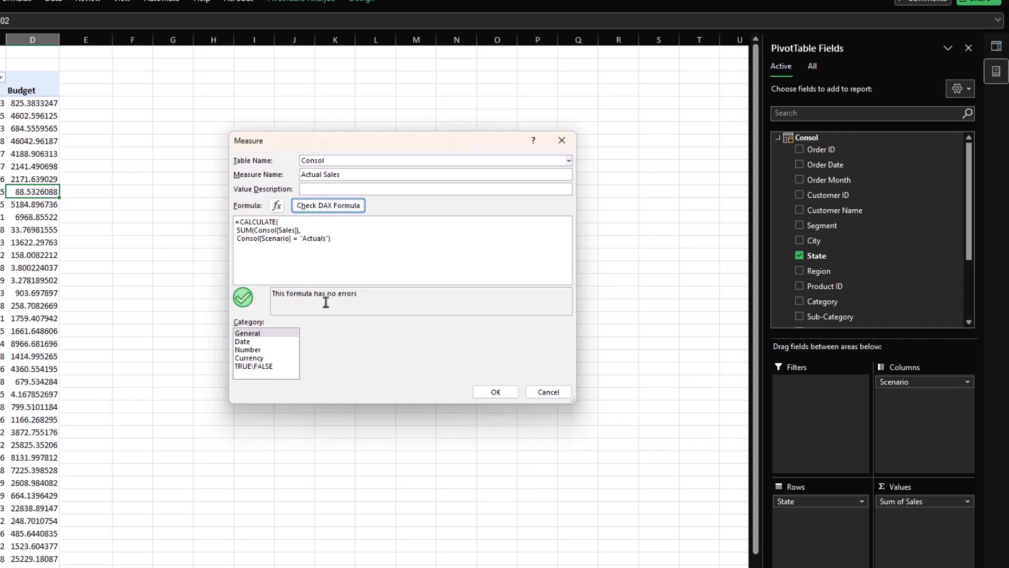
{"action": "left_click", "coordinate": [263, 349]}
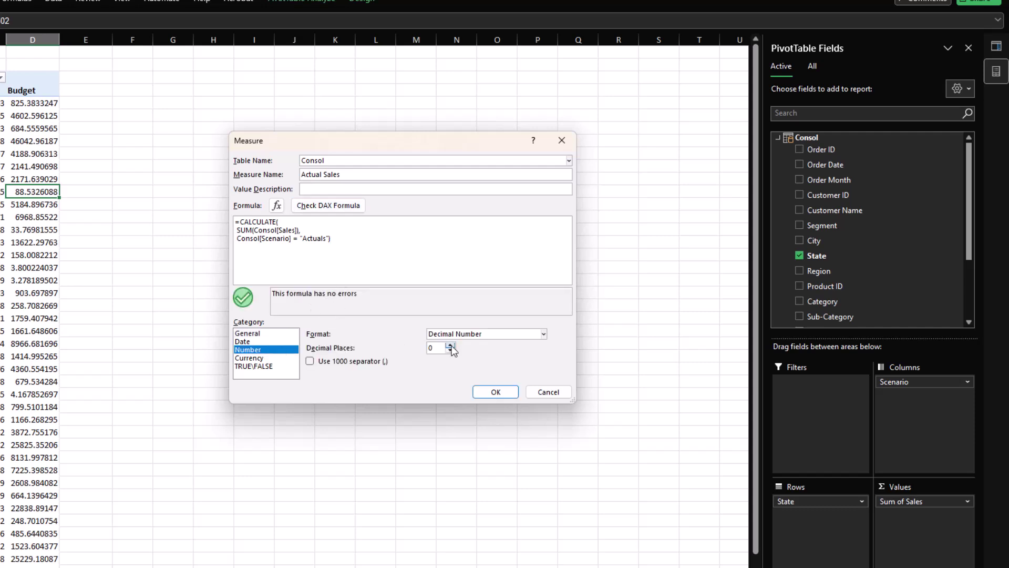
Step: Save Actual Sales and start a new Consol measure named Budget Sales
{"action": "left_click", "coordinate": [503, 398]}
{"action": "right_click", "coordinate": [812, 138]}
{"action": "left_click", "coordinate": [771, 147]}
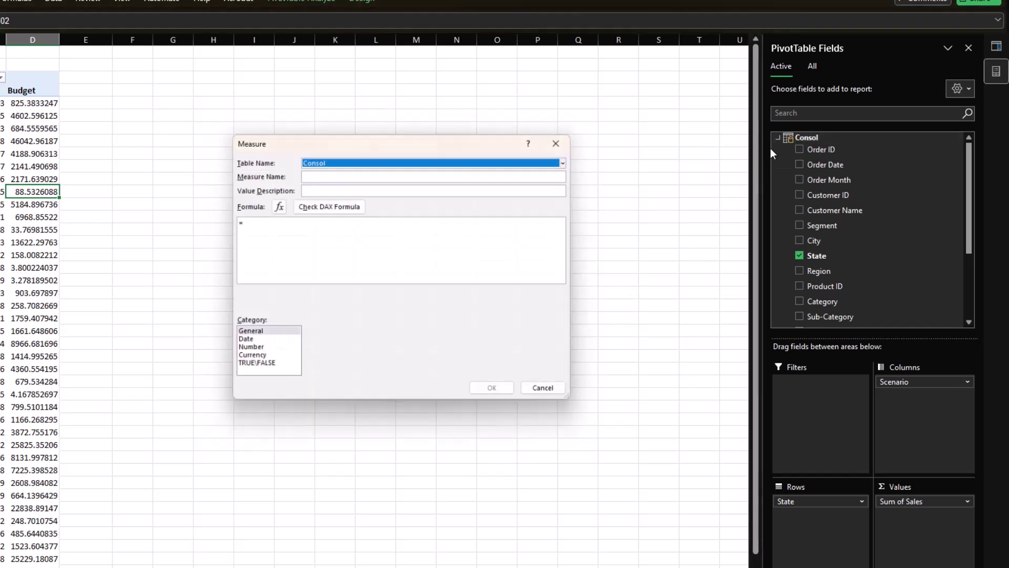
{"action": "left_click", "coordinate": [341, 176]}
{"action": "type", "text": "Budg"}
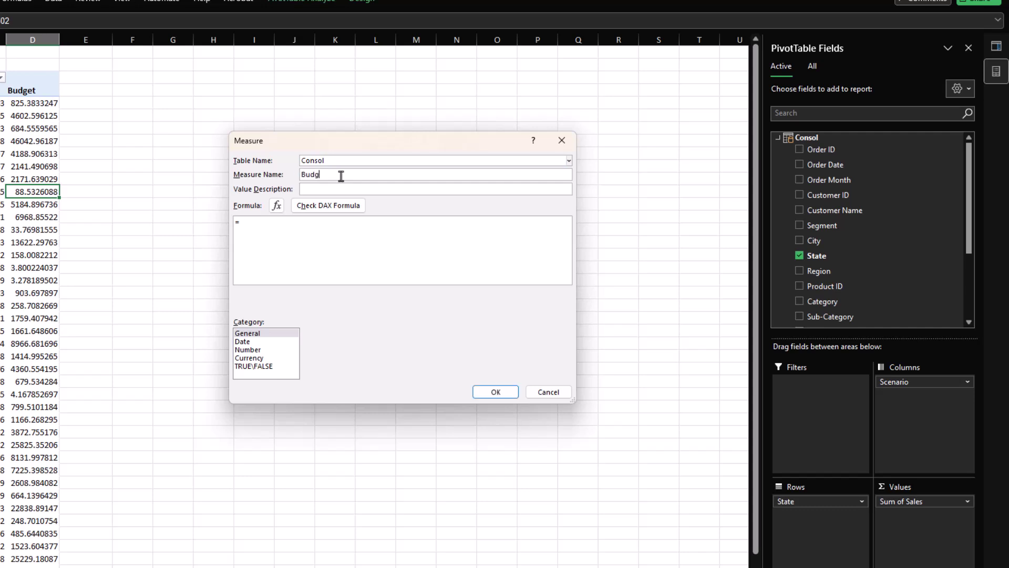
{"action": "type", "text": "et Sales"}
Step: Write the Budget Sales formula =CALCULATE(SUM(Consol[Sales]), Consol[Scenario] = "Budget")
{"action": "left_click", "coordinate": [338, 234]}
{"action": "type", "text": "cal"}
{"action": "key", "text": "Tab"}
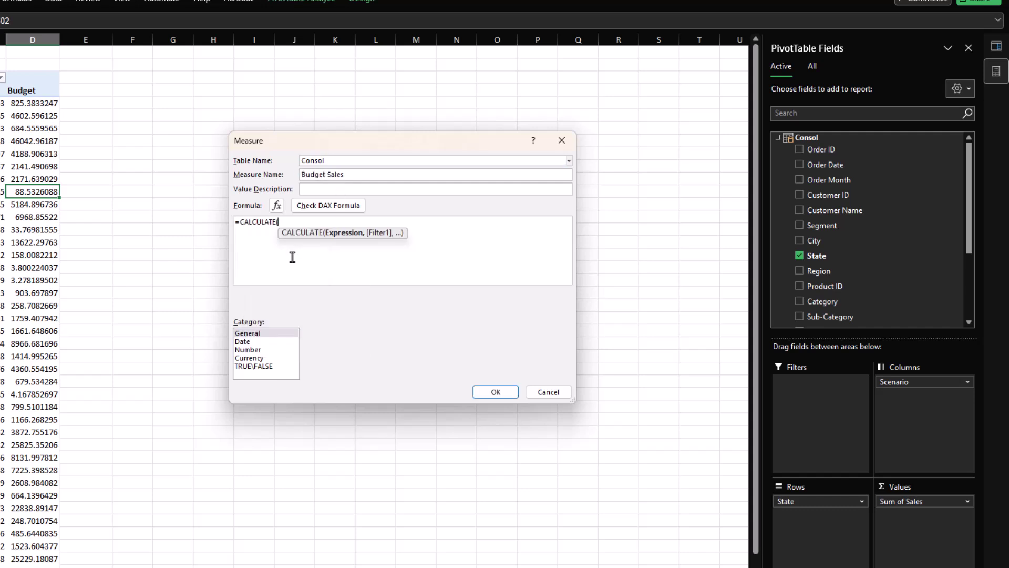
{"action": "key", "text": "Return"}
{"action": "type", "text": "SUM(sale"}
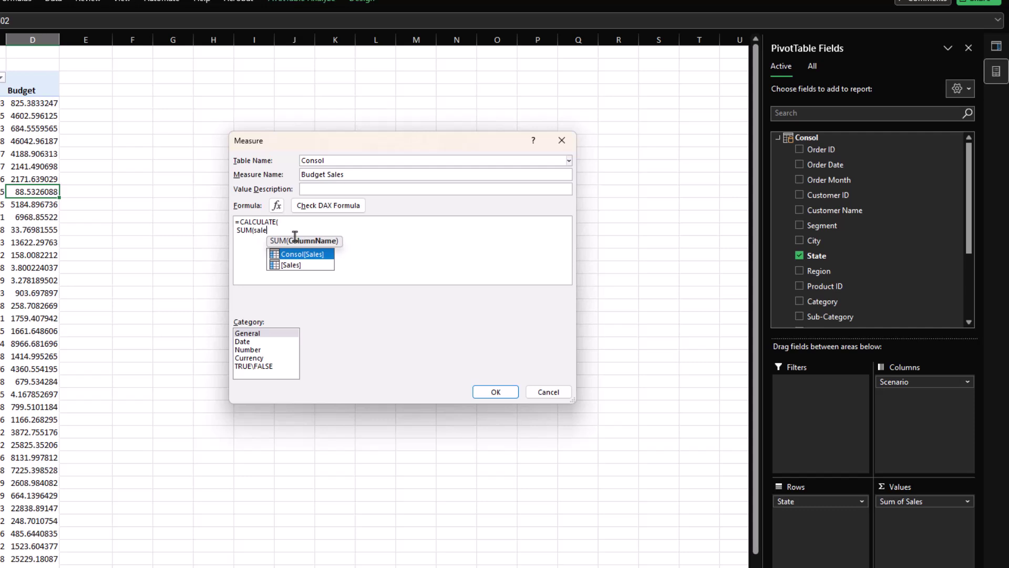
{"action": "key", "text": "Tab"}
{"action": "type", "text": "),"}
{"action": "key", "text": "Return"}
{"action": "type", "text": "scen"}
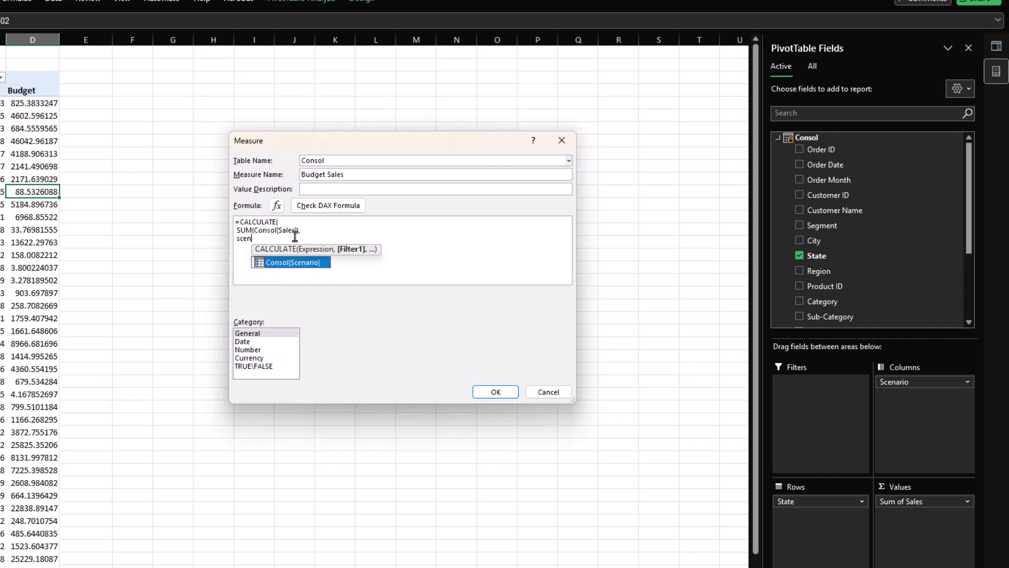
{"action": "key", "text": "Tab"}
{"action": "type", "text": "= \"Budg"}
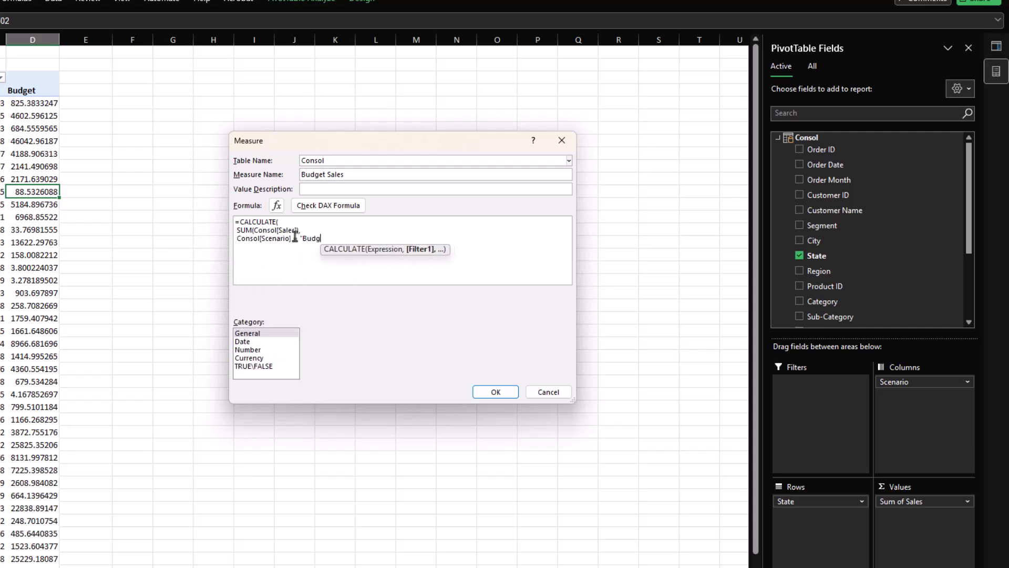
{"action": "type", "text": "et\")"}
Step: Check the Budget Sales formula, set Number format, and save the measure
{"action": "left_click", "coordinate": [328, 207]}
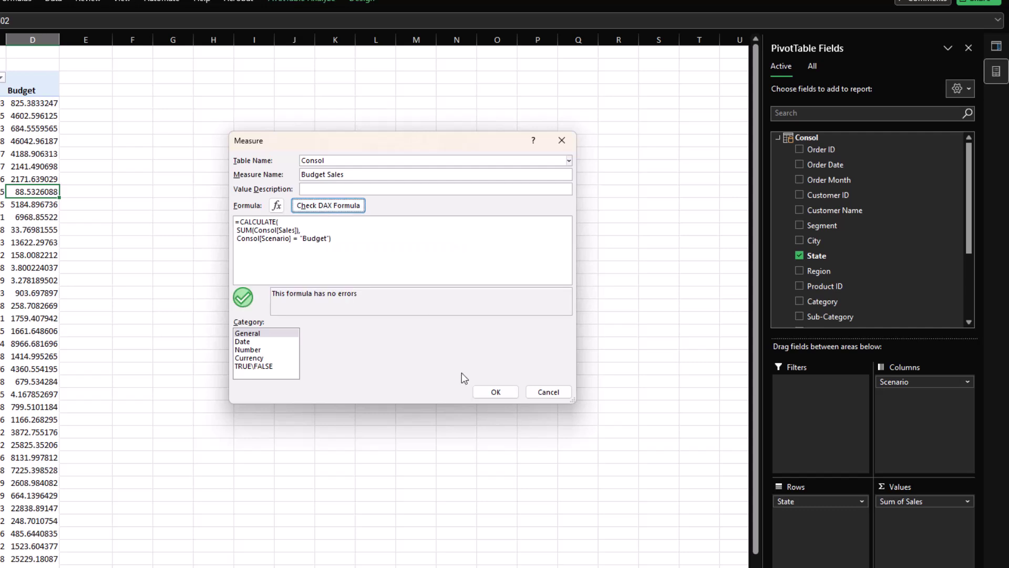
{"action": "key", "text": "alt+c"}
{"action": "key", "text": "Down"}
{"action": "key", "text": "Down"}
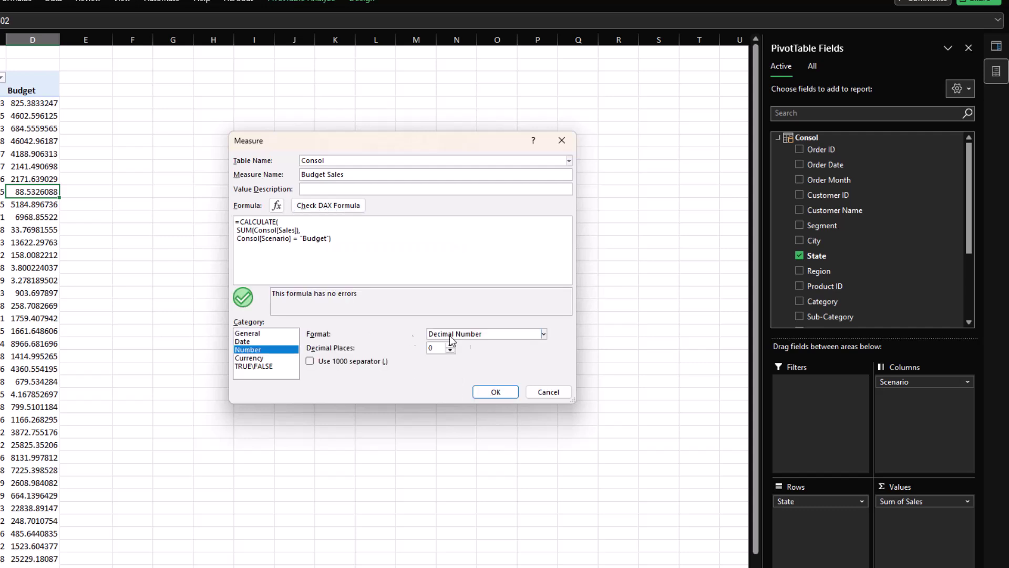
{"action": "left_click", "coordinate": [494, 392]}
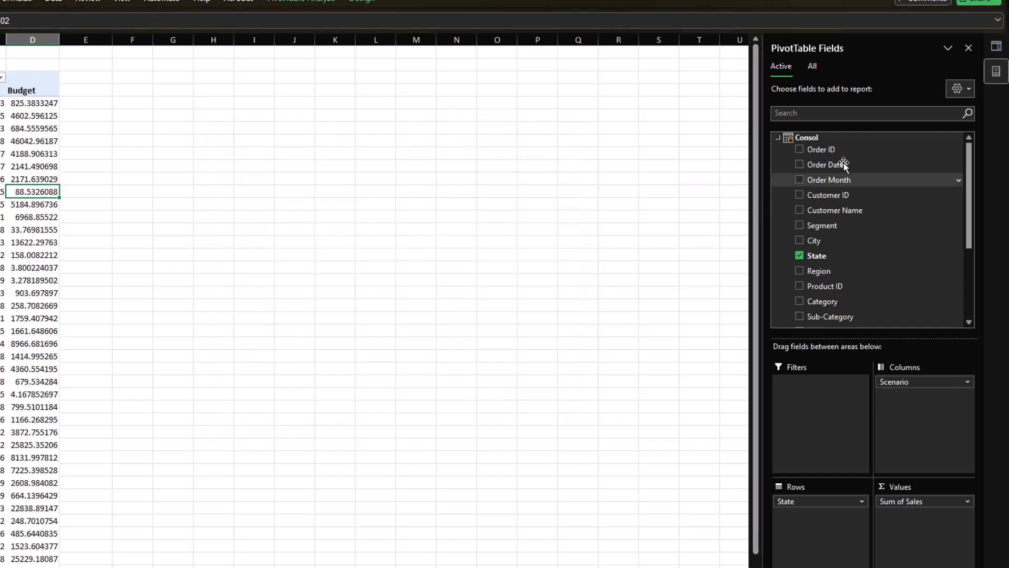
Step: Create a Variance measure =[Actual Sales] - [Budget Sales] with Number format
{"action": "right_click", "coordinate": [833, 140]}
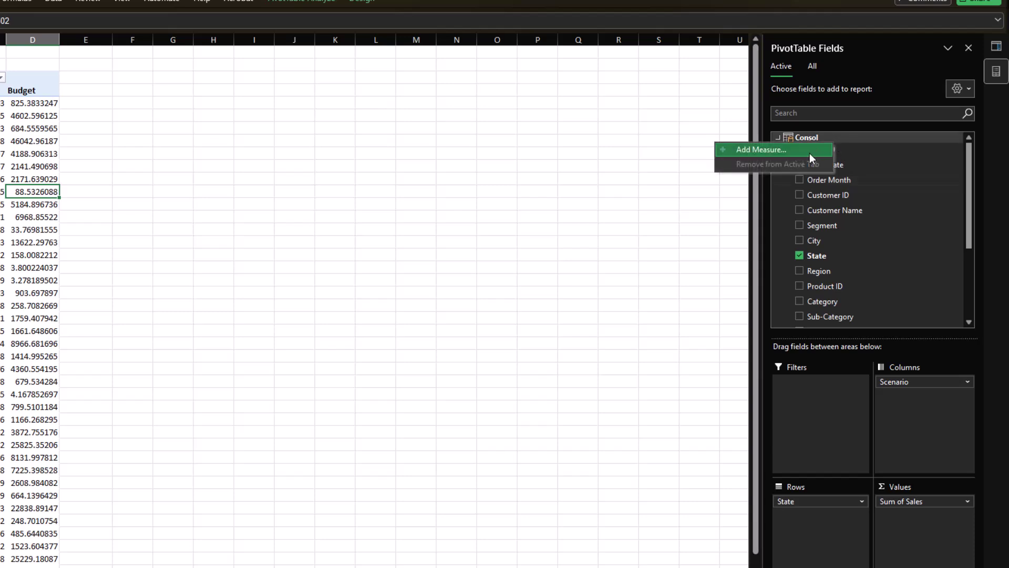
{"action": "left_click", "coordinate": [800, 153]}
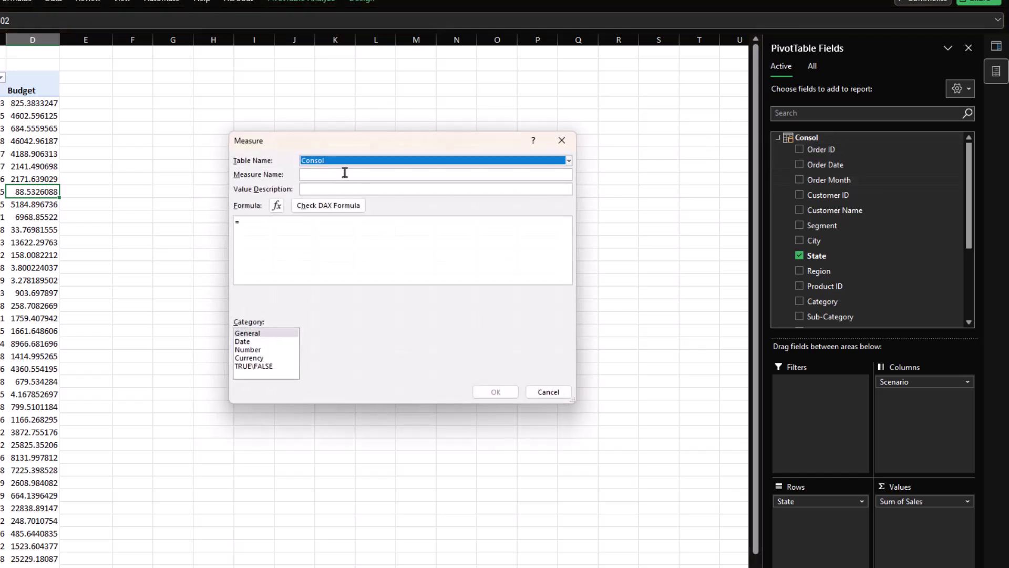
{"action": "type", "text": "Variance"}
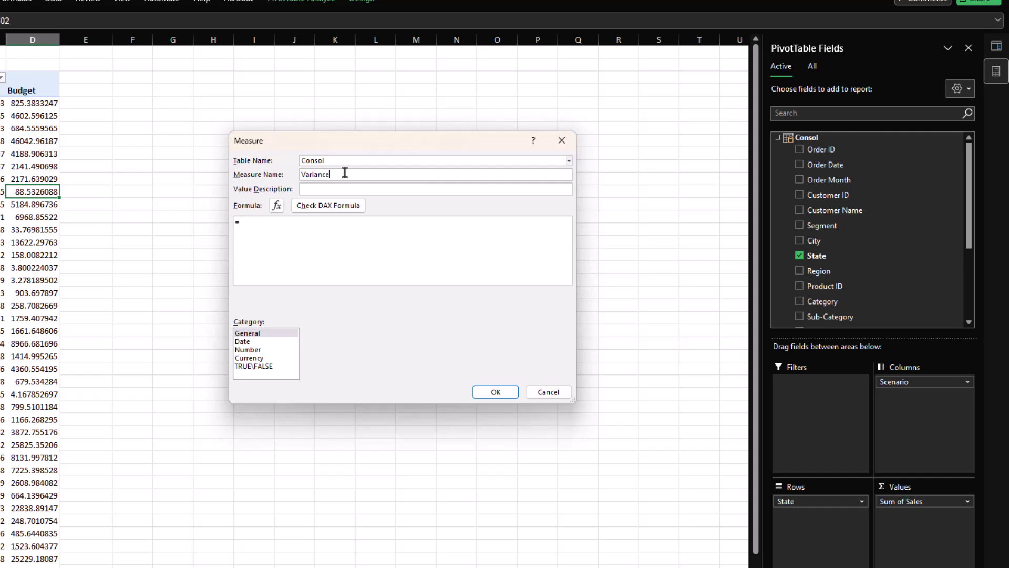
{"action": "left_click", "coordinate": [332, 238]}
{"action": "type", "text": "[Actual"}
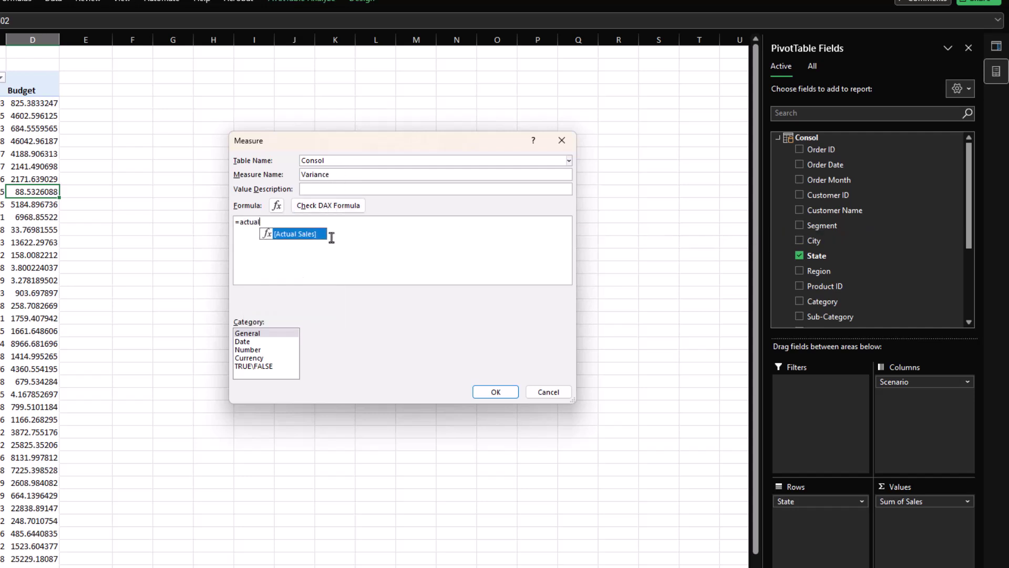
{"action": "key", "text": "Tab"}
{"action": "type", "text": "- budget"}
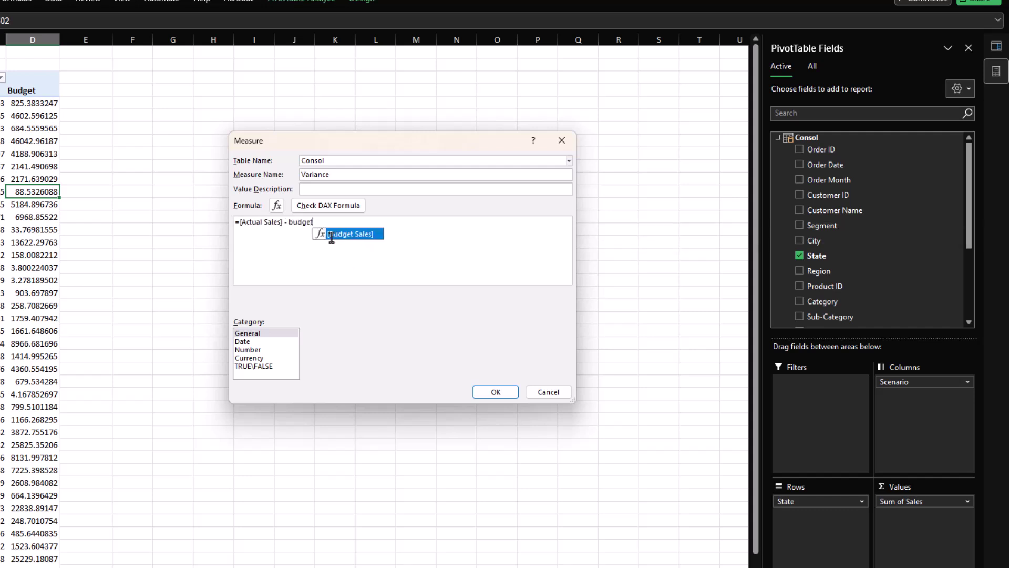
{"action": "key", "text": "Tab"}
{"action": "left_click", "coordinate": [286, 350]}
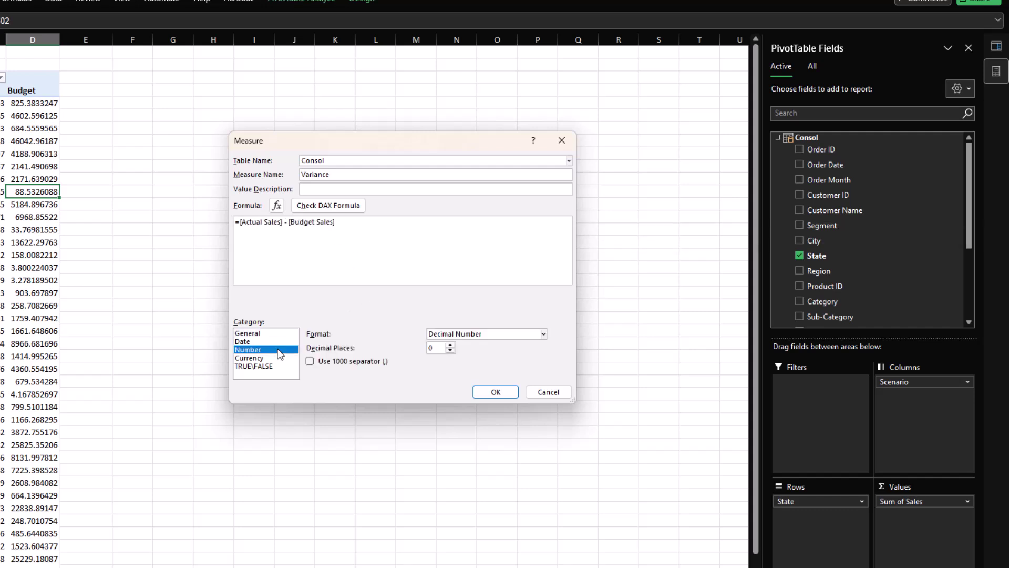
Step: Save Variance, then swap Sum of Sales and Scenario for Budget Sales and Variance in the pivot
{"action": "left_click", "coordinate": [503, 390]}
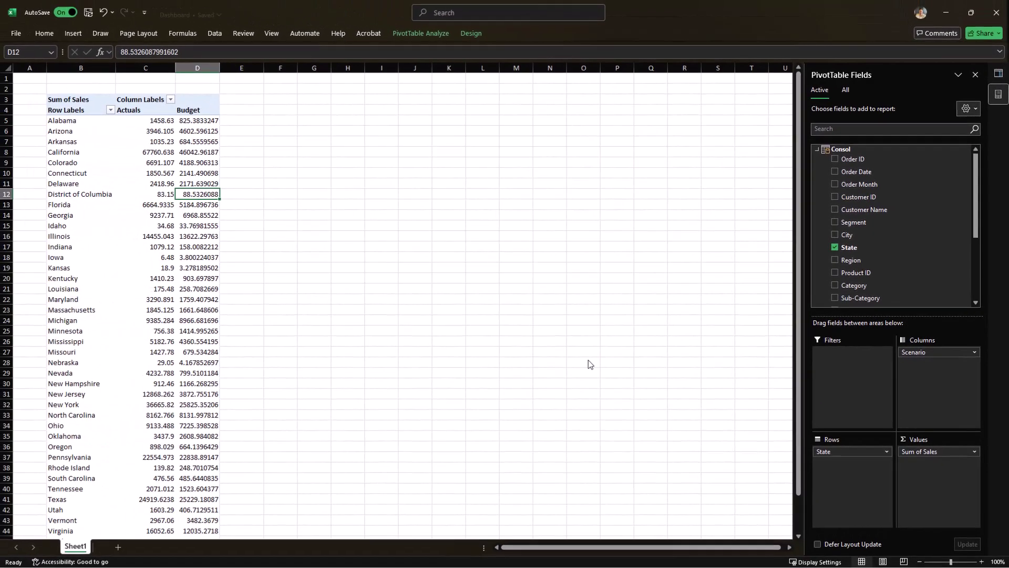
{"action": "scroll", "coordinate": [903, 209], "scroll_direction": "down", "scroll_amount": 3}
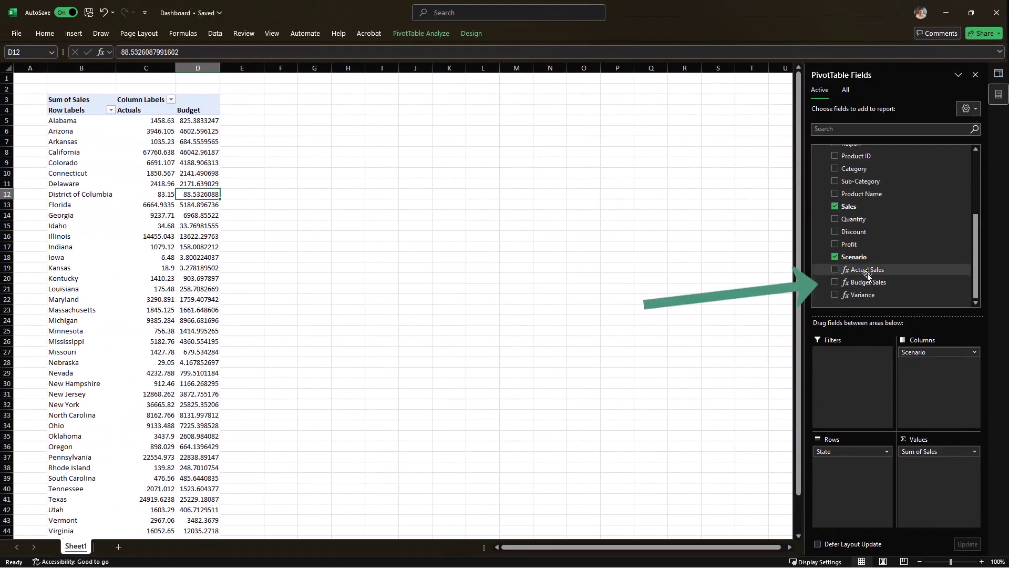
{"action": "left_click", "coordinate": [933, 453]}
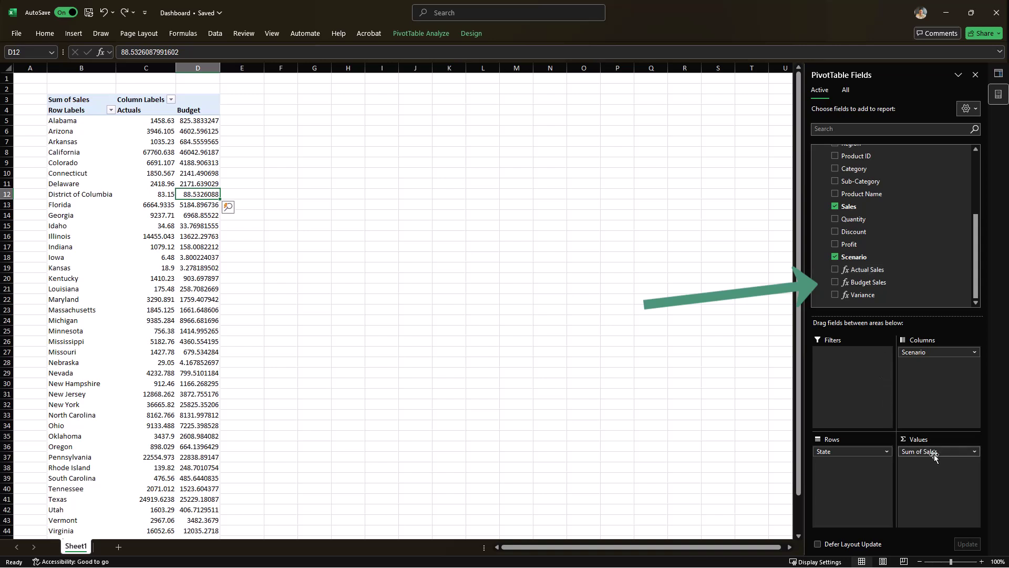
{"action": "left_click_drag", "start_coordinate": [934, 453], "coordinate": [914, 271]}
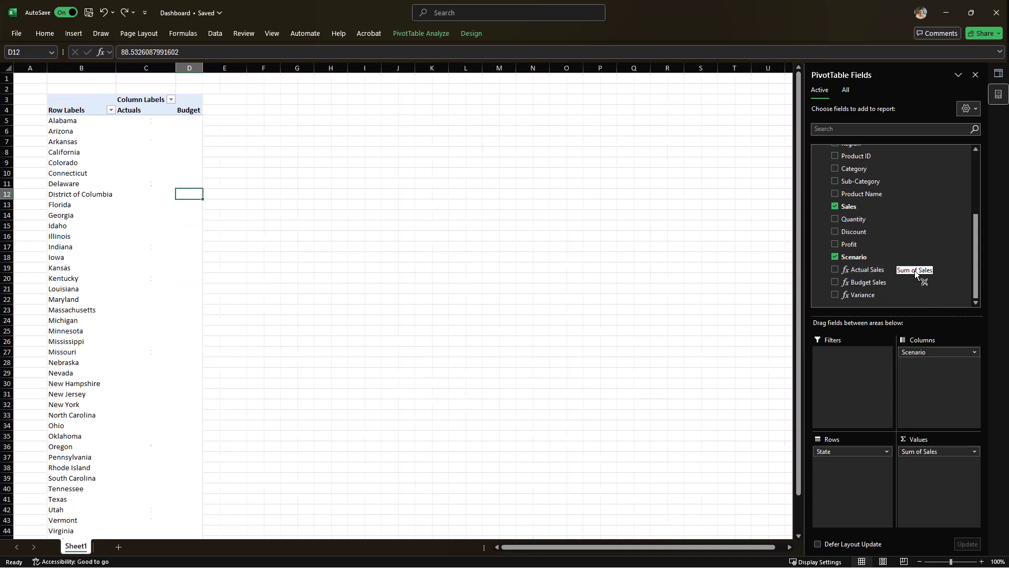
{"action": "left_click_drag", "start_coordinate": [938, 351], "coordinate": [920, 462]}
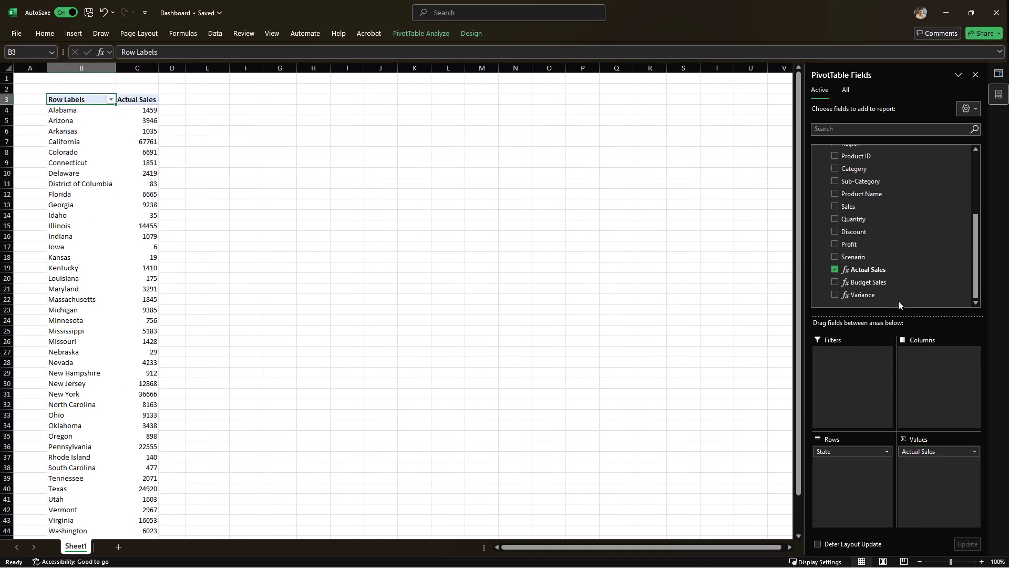
{"action": "left_click_drag", "start_coordinate": [893, 288], "coordinate": [938, 475]}
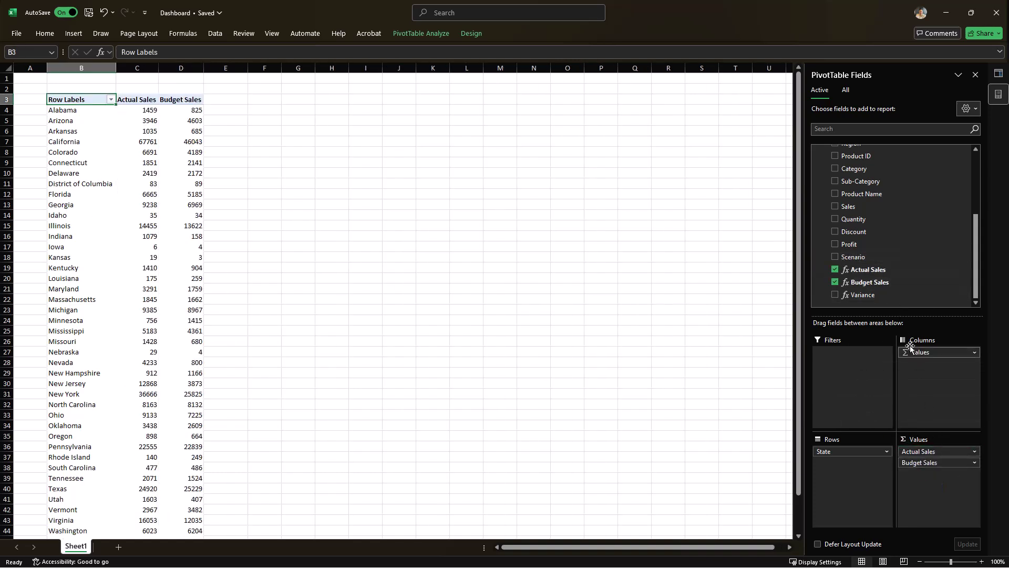
{"action": "left_click_drag", "start_coordinate": [894, 298], "coordinate": [933, 487]}
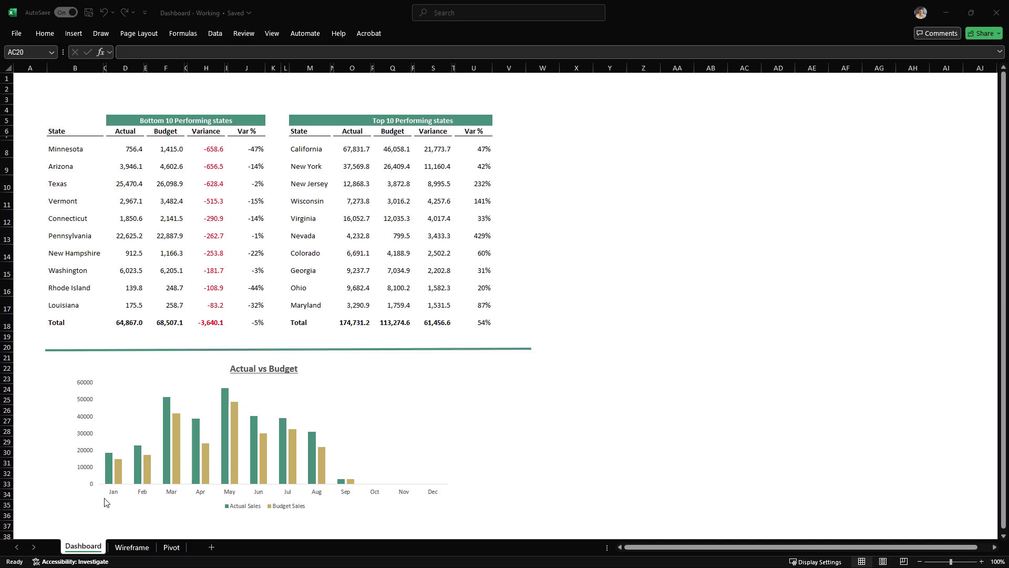
Step: Move the Wireframe sheet into Dashboard.xlsx, placing it before Sheet1
{"action": "left_click", "coordinate": [128, 550]}
{"action": "left_click", "coordinate": [129, 548]}
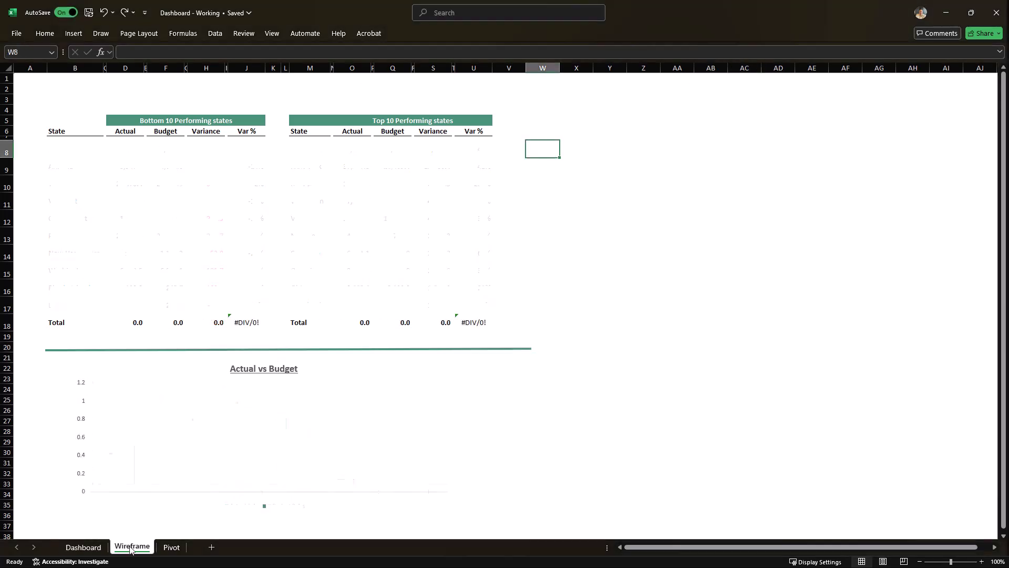
{"action": "right_click", "coordinate": [130, 547]}
{"action": "key", "text": "Escape"}
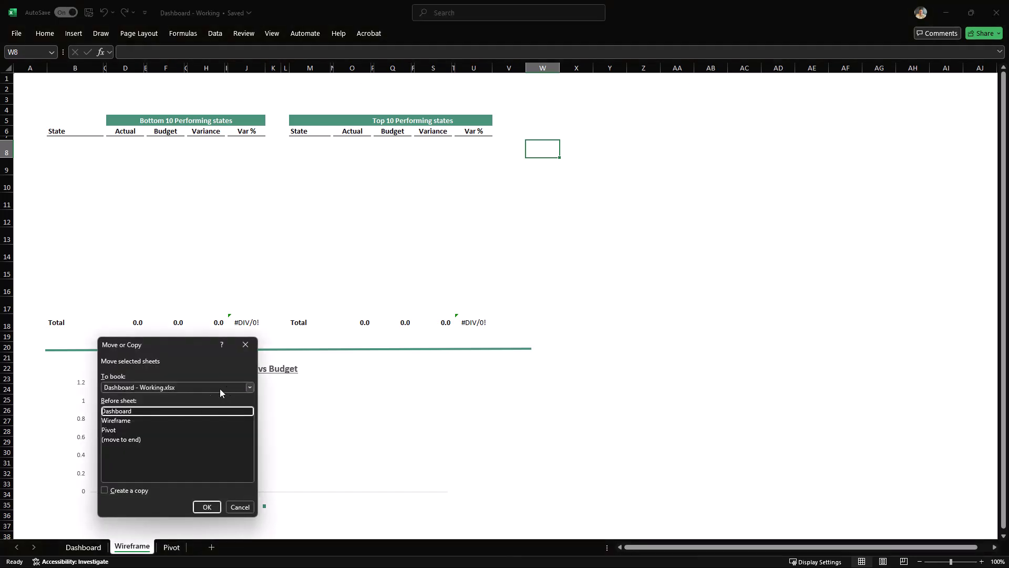
{"action": "left_click", "coordinate": [133, 429]}
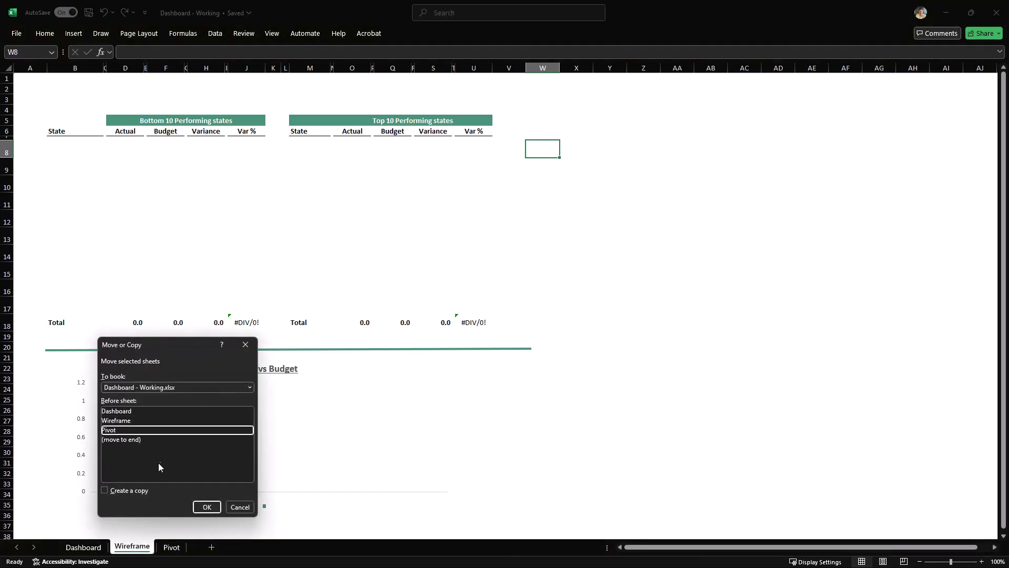
{"action": "left_click", "coordinate": [150, 410]}
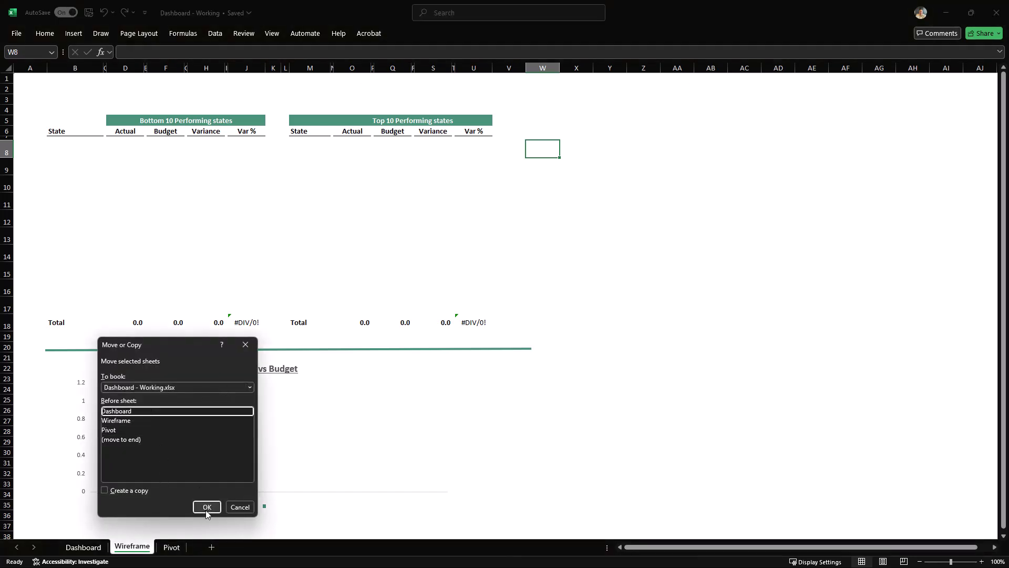
{"action": "left_click", "coordinate": [204, 387]}
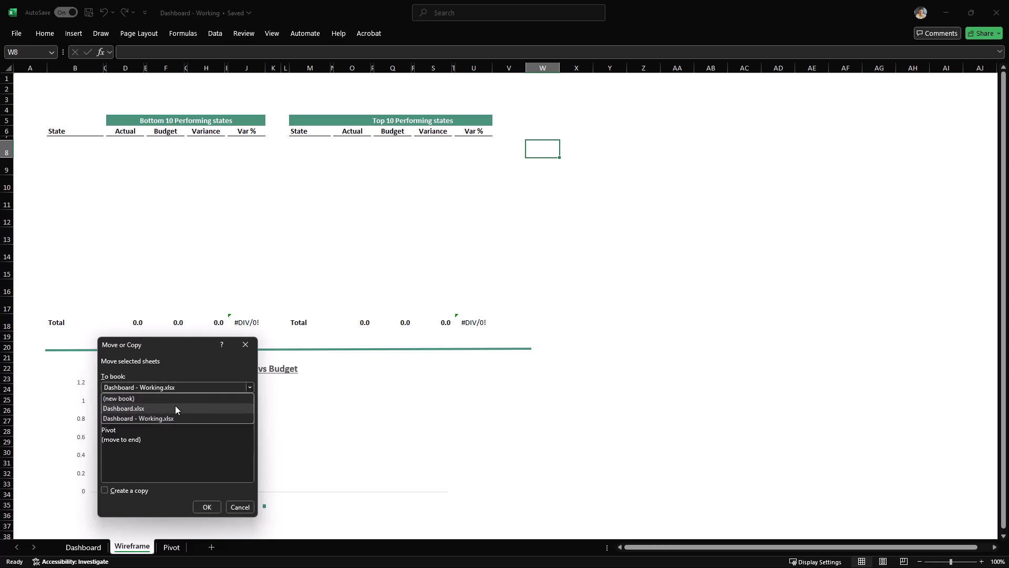
{"action": "left_click", "coordinate": [175, 409]}
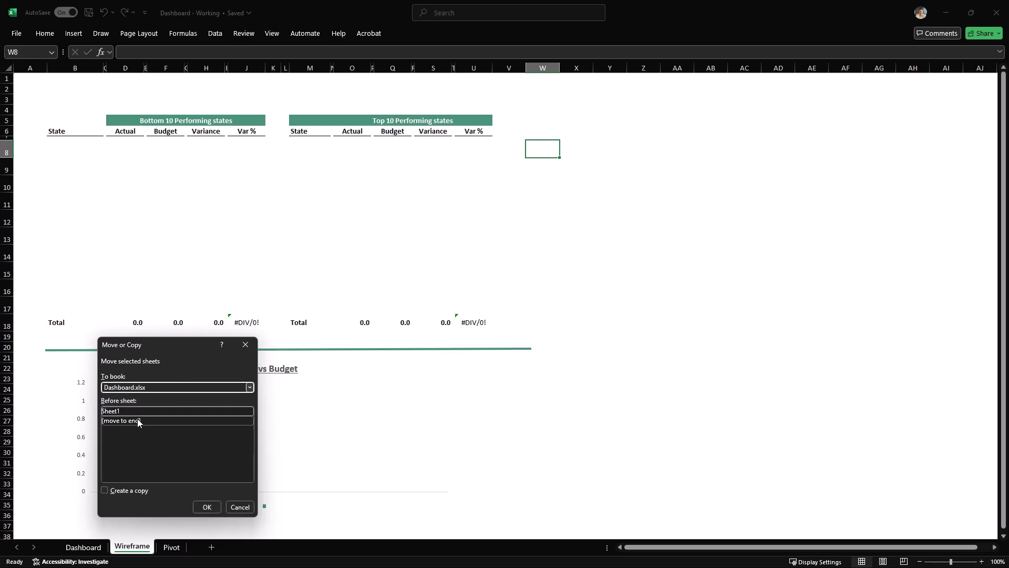
{"action": "left_click", "coordinate": [137, 418]}
{"action": "left_click", "coordinate": [124, 491]}
{"action": "left_click", "coordinate": [206, 506]}
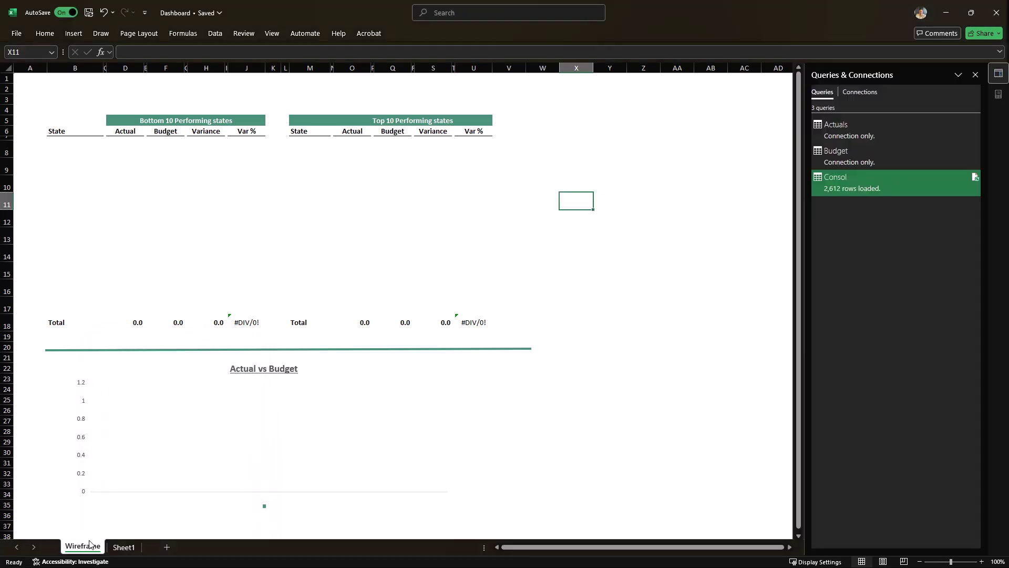
Step: Sort the Sheet1 pivot by Variance largest to smallest, putting California first
{"action": "left_click", "coordinate": [128, 547]}
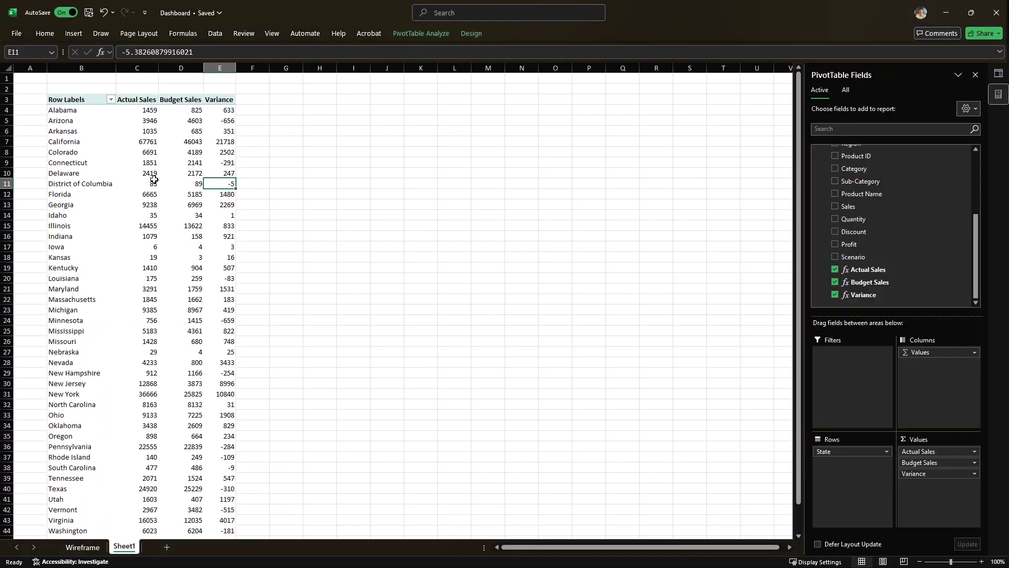
{"action": "mouse_move", "coordinate": [154, 171]}
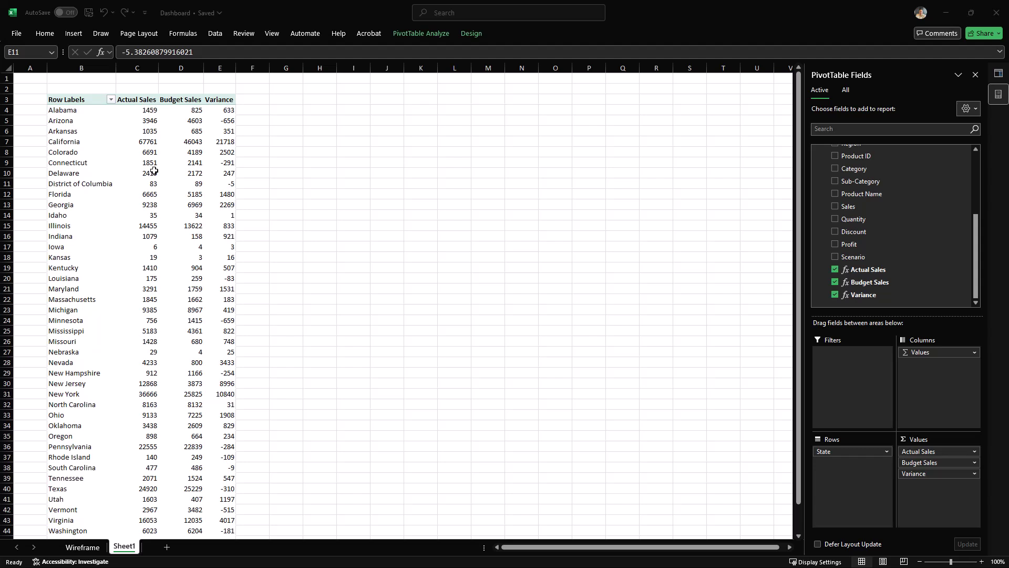
{"action": "left_click", "coordinate": [234, 374]}
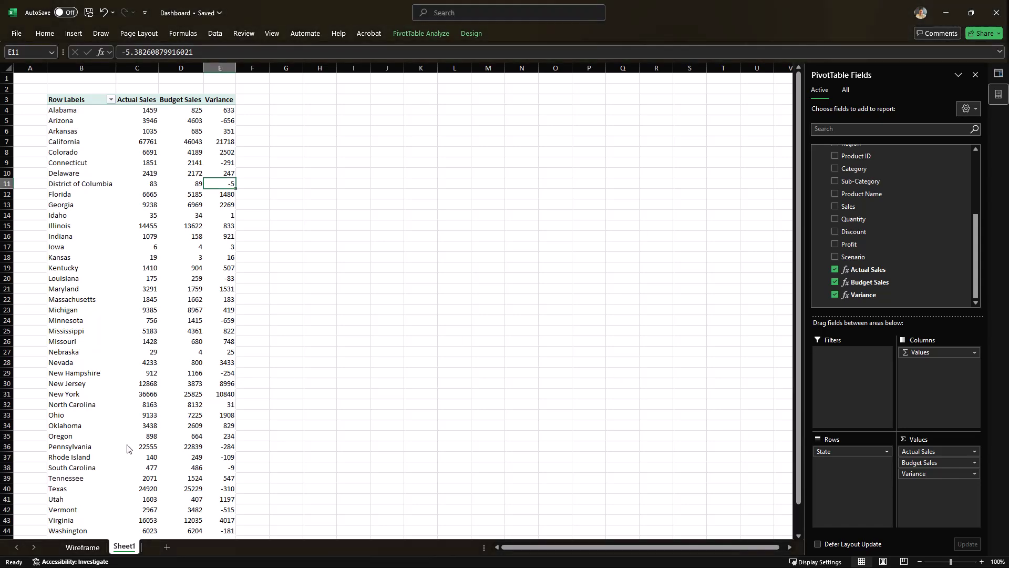
{"action": "left_click", "coordinate": [84, 547]}
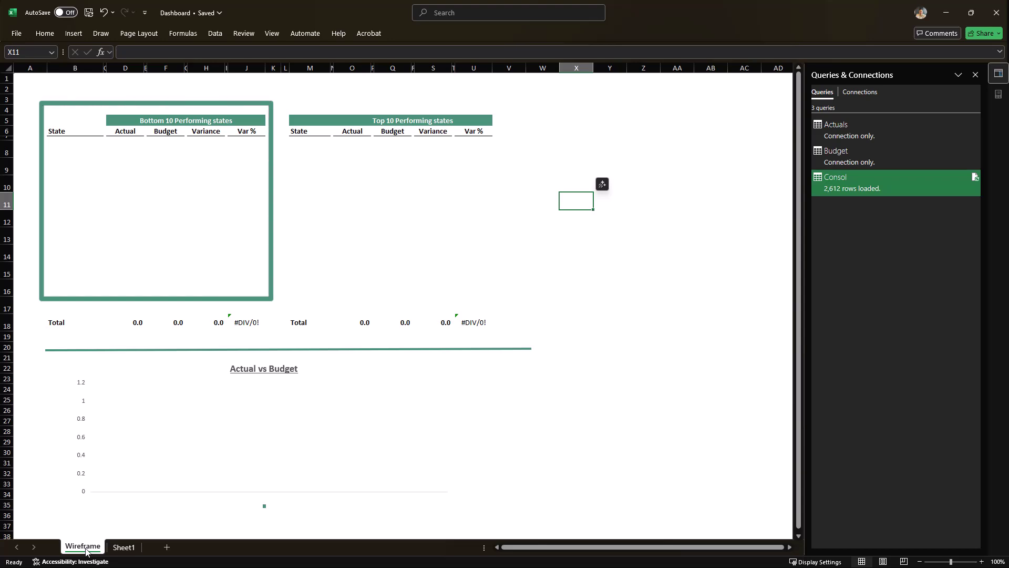
{"action": "left_click", "coordinate": [124, 546]}
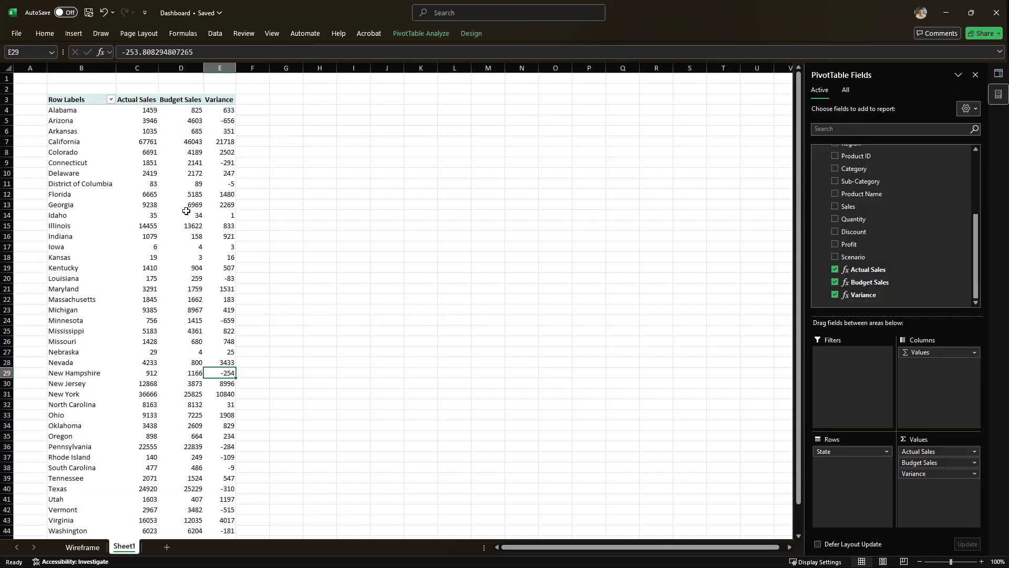
{"action": "left_click", "coordinate": [220, 139]}
{"action": "right_click", "coordinate": [220, 150]}
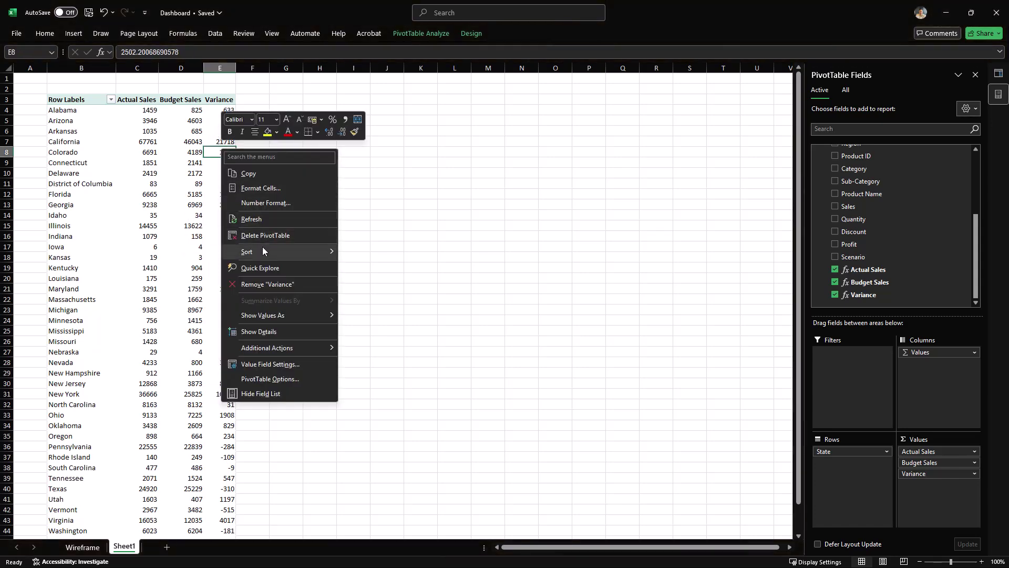
{"action": "mouse_move", "coordinate": [263, 249]}
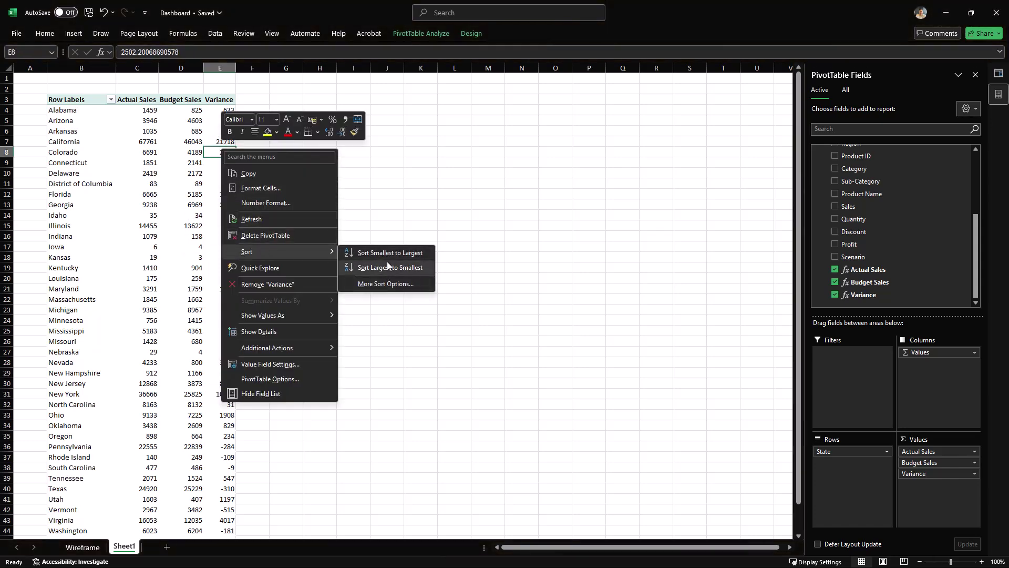
{"action": "left_click", "coordinate": [387, 267]}
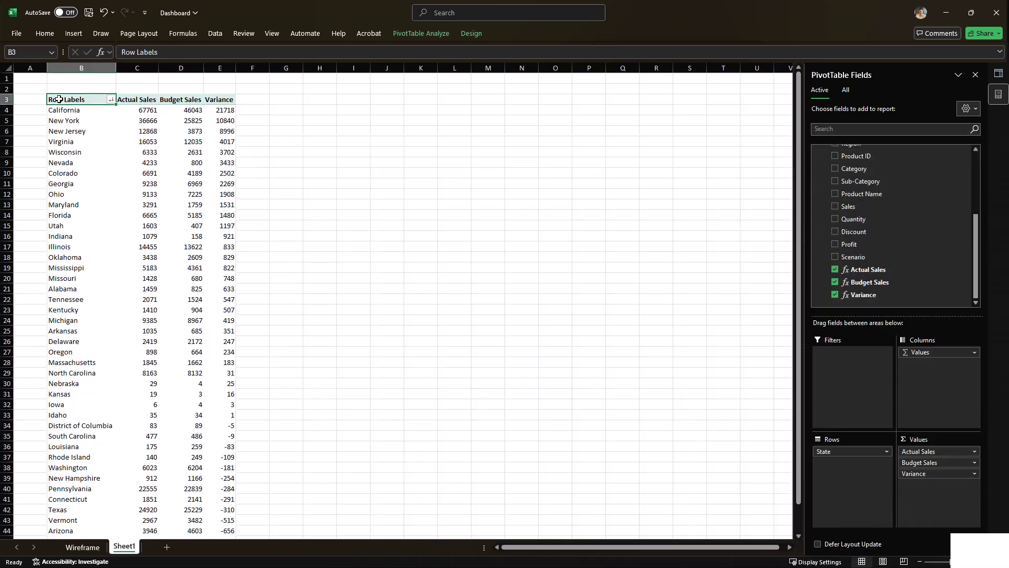
{"action": "left_click", "coordinate": [59, 99]}
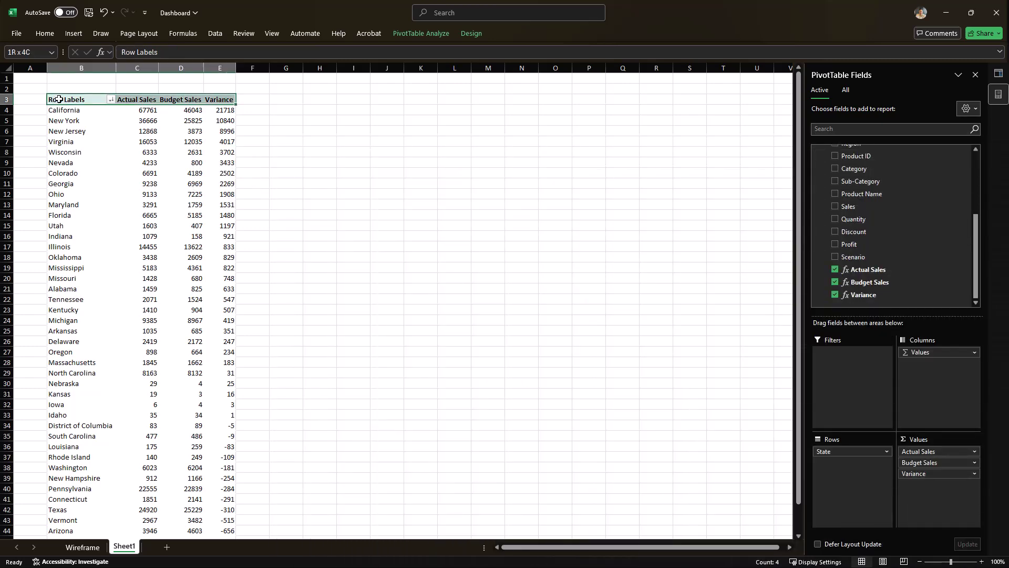
Step: Copy the whole pivot table and paste a duplicate at H3
{"action": "key", "text": "ctrl+shift+Down"}
{"action": "key", "text": "ctrl+c"}
{"action": "scroll", "coordinate": [294, 102], "scroll_direction": "up", "scroll_amount": 1}
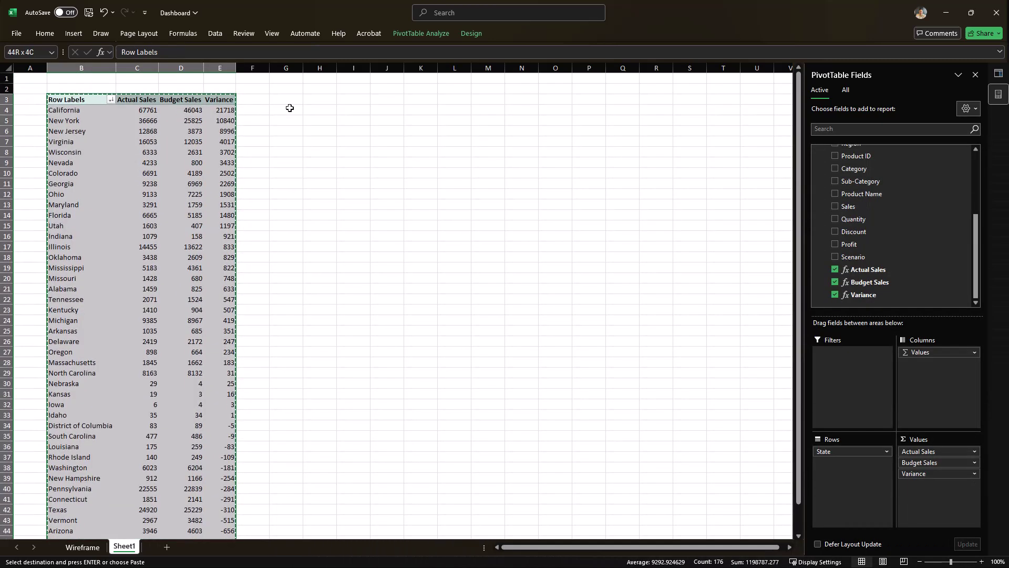
{"action": "left_click", "coordinate": [330, 98]}
{"action": "key", "text": "ctrl+v"}
Step: Sort the copied pivot by Variance smallest to largest, Minnesota first
{"action": "left_click", "coordinate": [423, 120]}
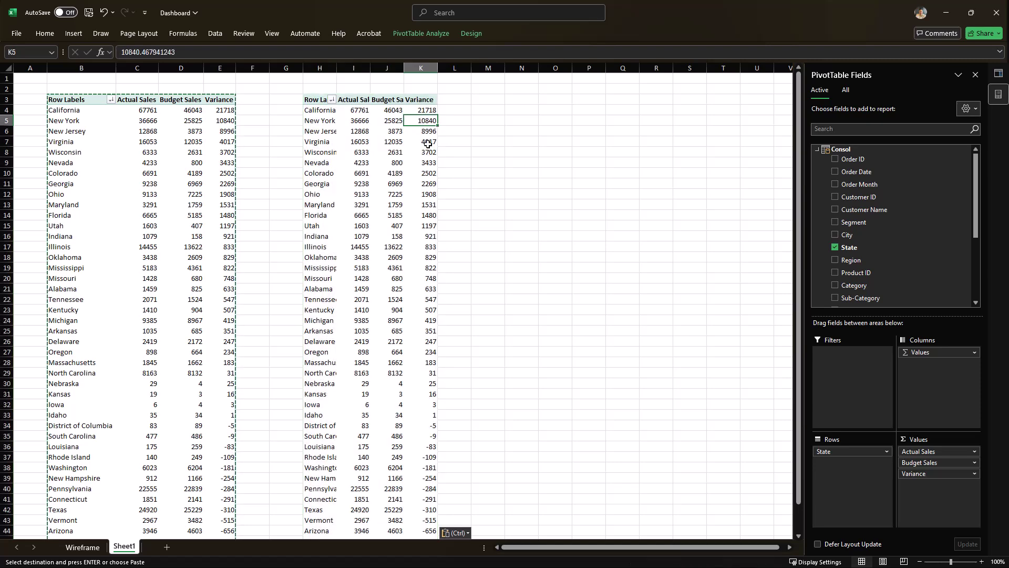
{"action": "right_click", "coordinate": [429, 144]}
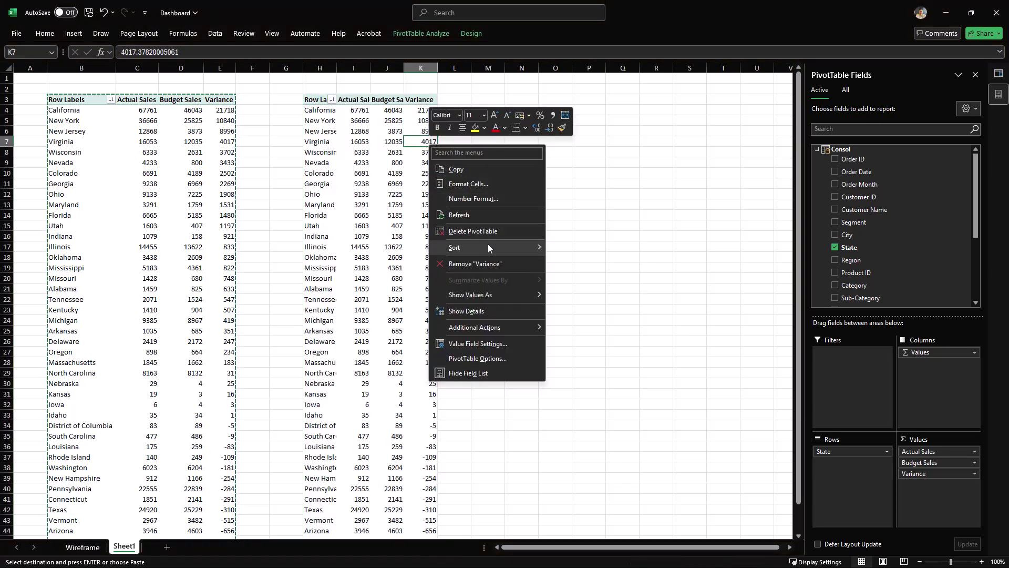
{"action": "mouse_move", "coordinate": [487, 245]}
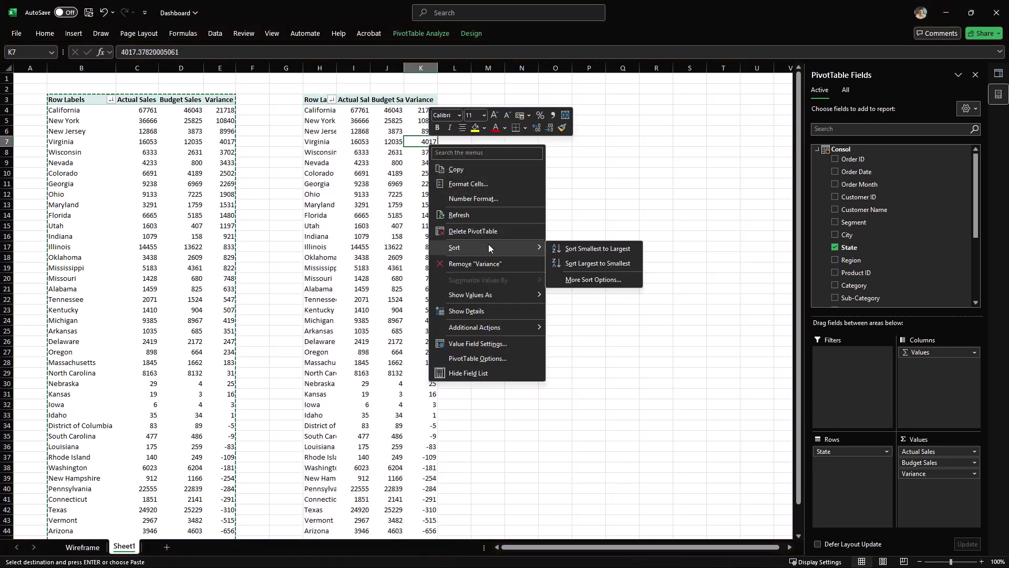
{"action": "left_click", "coordinate": [581, 252]}
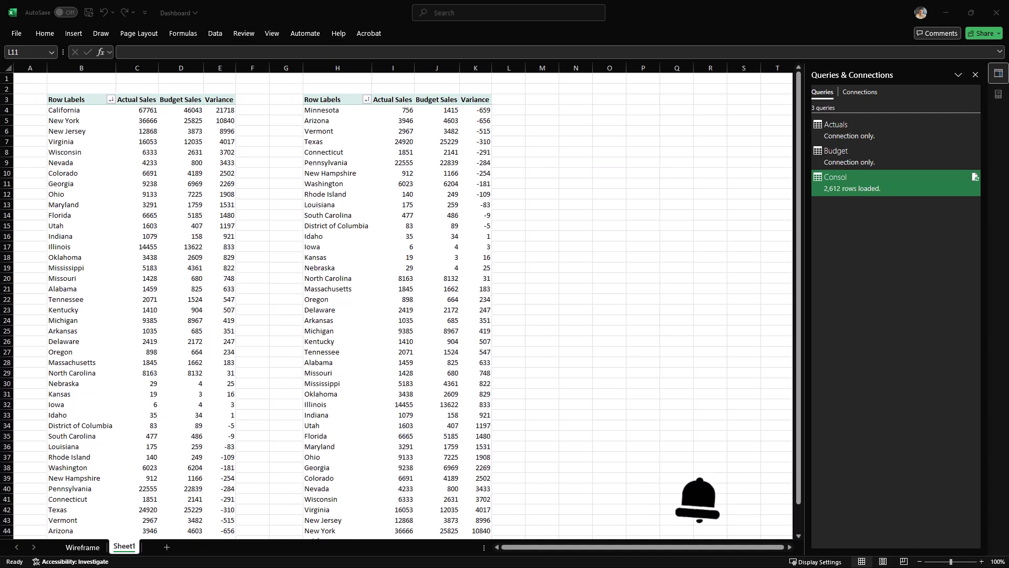
Step: Retitle the left table in D5 to 'Top 10 Performing states'
{"action": "left_click", "coordinate": [84, 547]}
{"action": "left_click", "coordinate": [126, 167]}
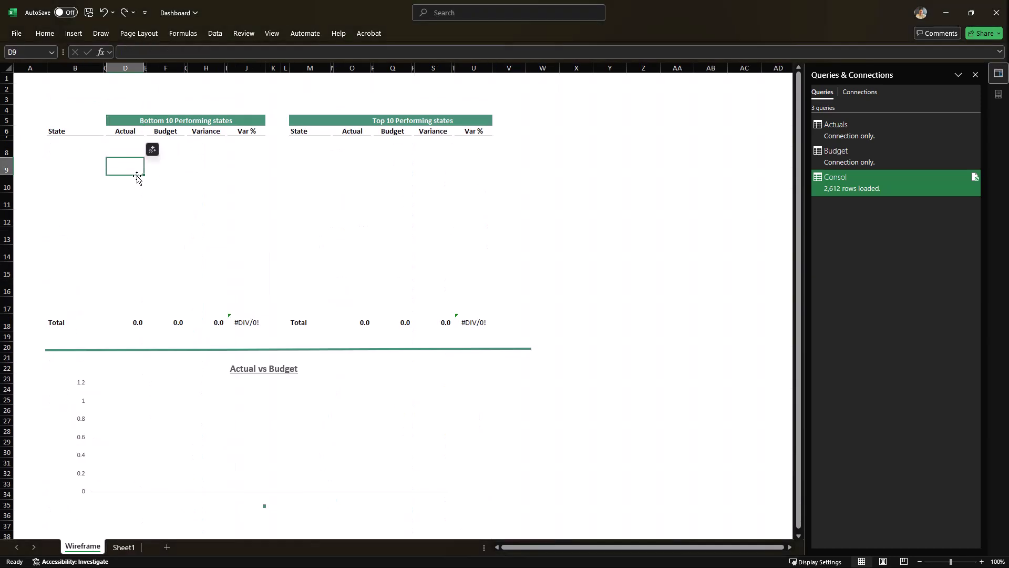
{"action": "left_click", "coordinate": [126, 120]}
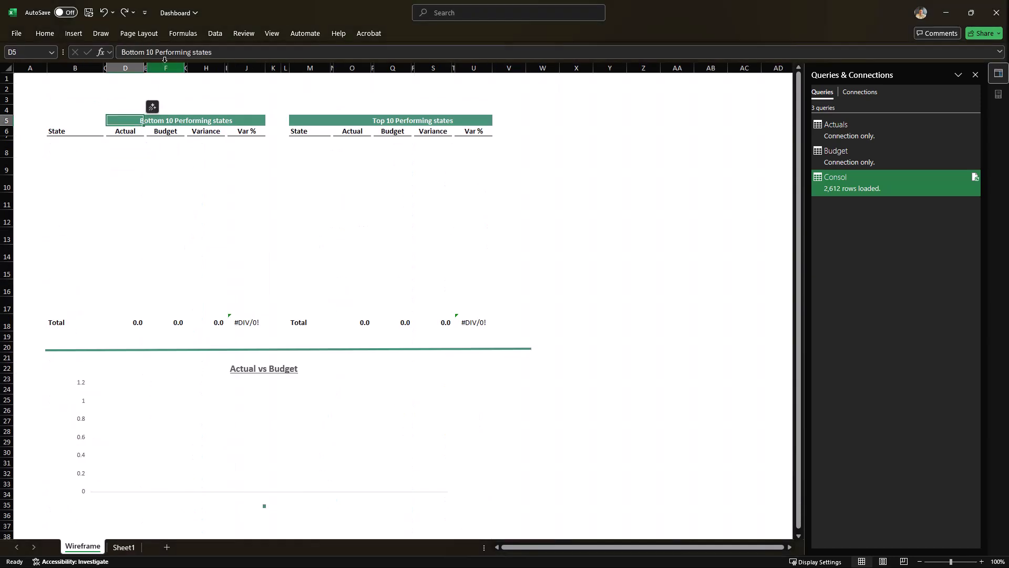
{"action": "double_click", "coordinate": [126, 120]}
{"action": "double_click", "coordinate": [118, 121]}
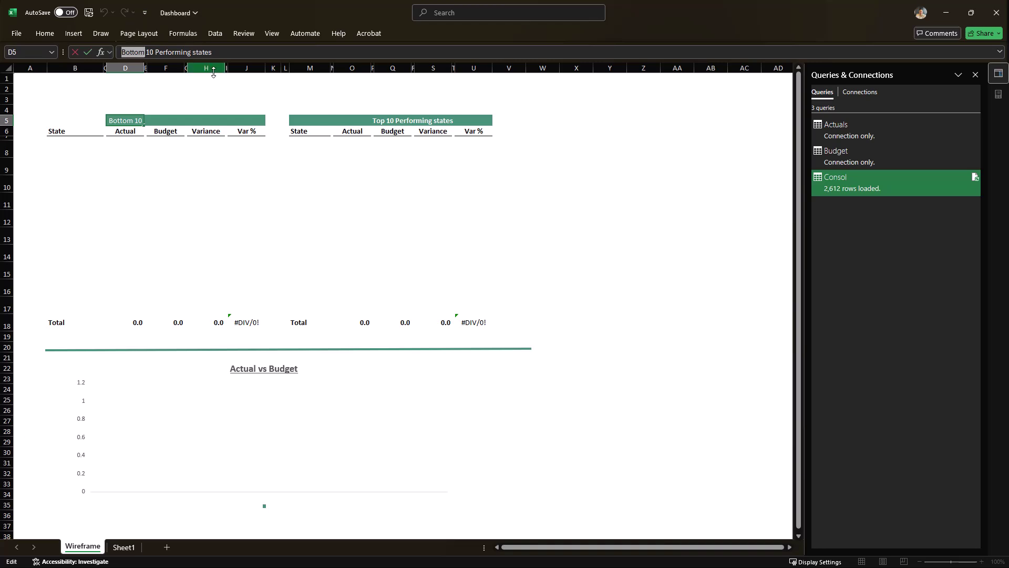
{"action": "type", "text": "Top"}
{"action": "key", "text": "Return"}
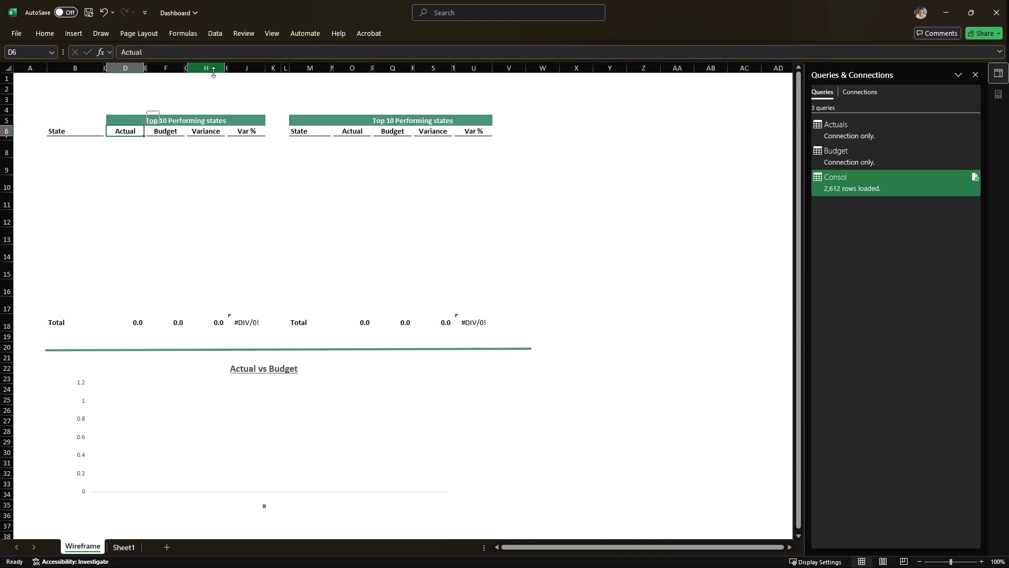
Step: Retitle the right table to 'Bottom 10 Performing states'
{"action": "left_click", "coordinate": [315, 121]}
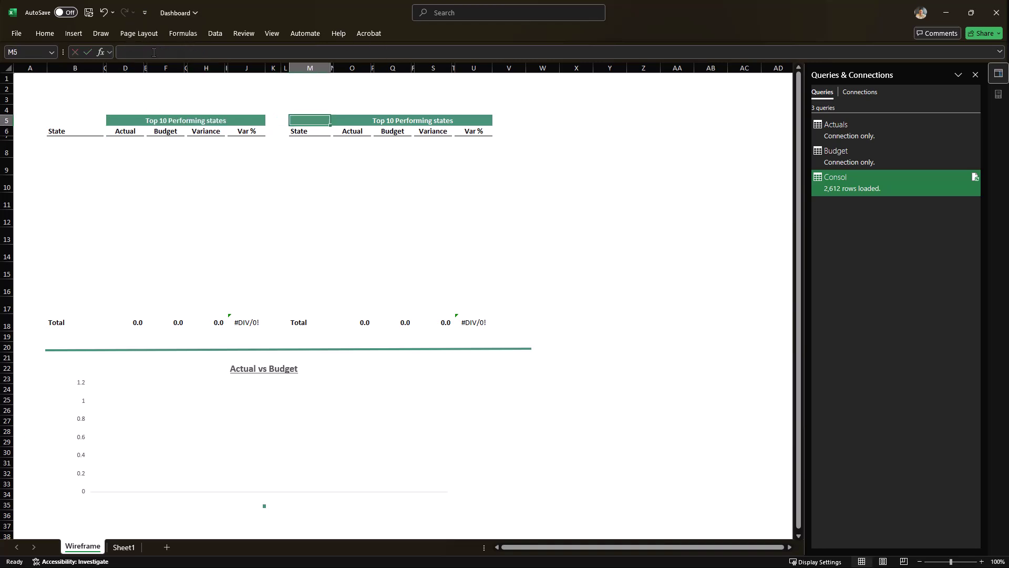
{"action": "left_click", "coordinate": [351, 120]}
{"action": "double_click", "coordinate": [125, 52]}
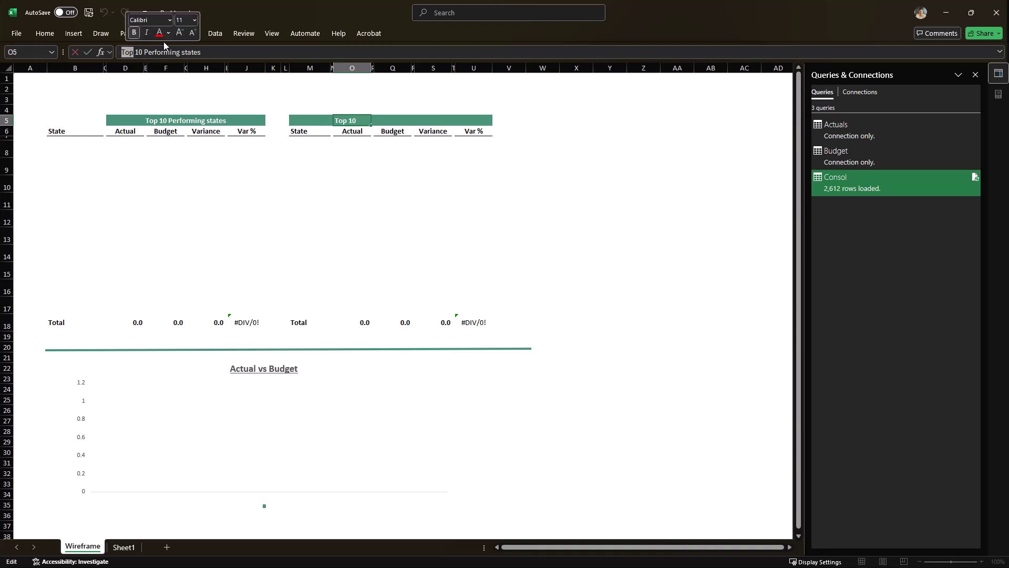
{"action": "type", "text": "Bottom"}
{"action": "key", "text": "Return"}
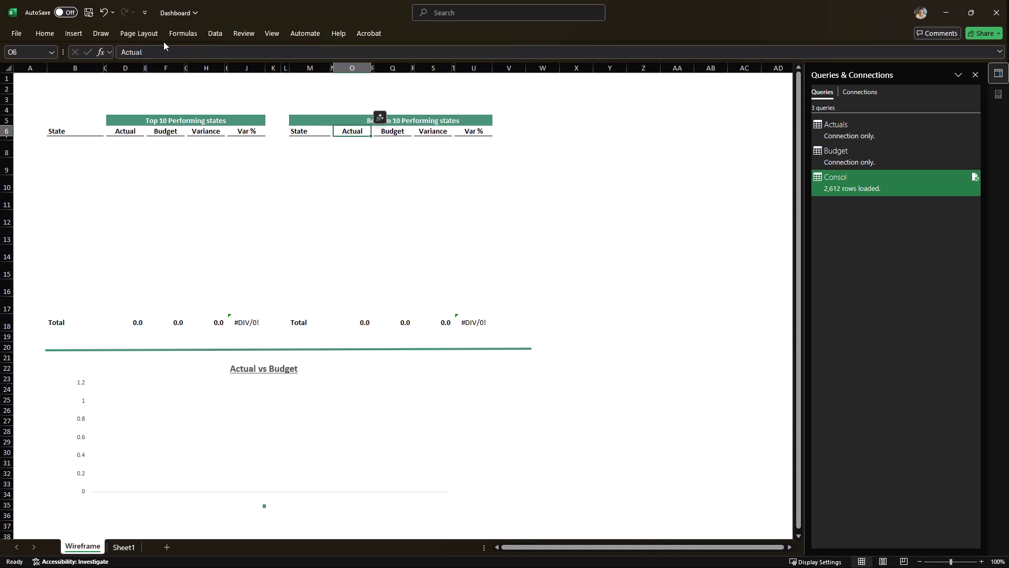
Step: Link B8 to the first state in the Sheet1 pivot, cell B4
{"action": "left_click", "coordinate": [62, 153]}
{"action": "type", "text": "="}
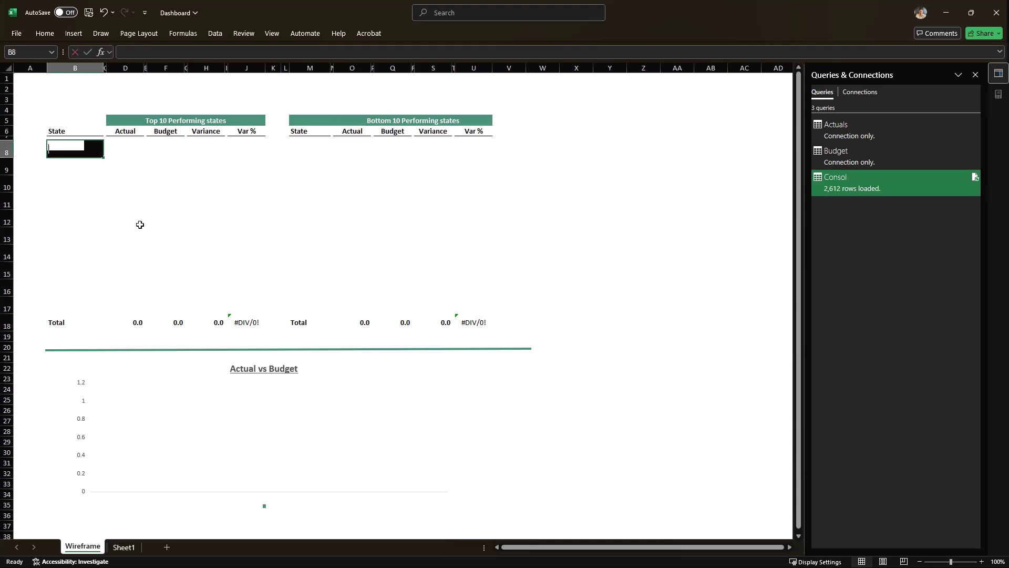
{"action": "left_click", "coordinate": [124, 547]}
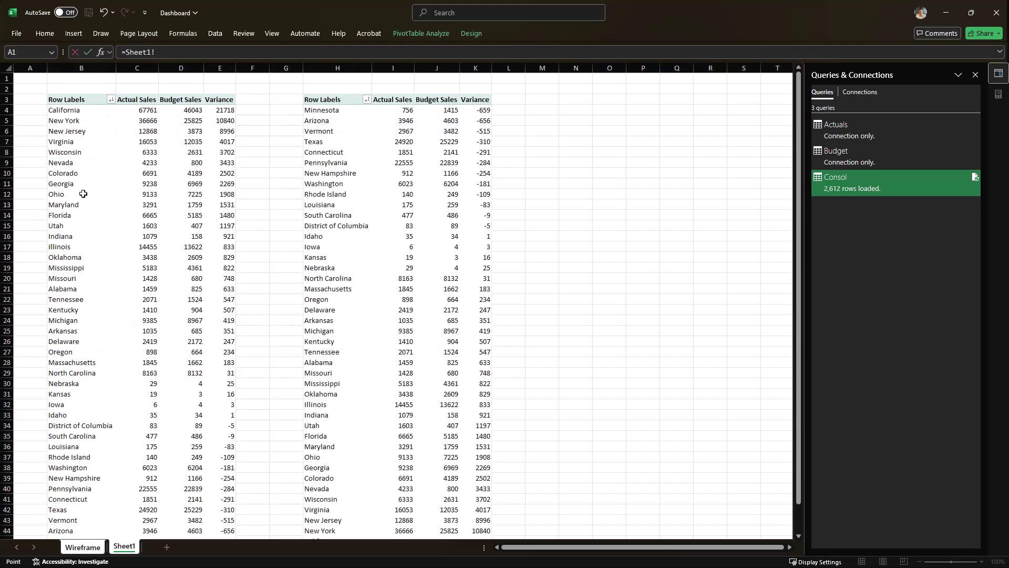
{"action": "left_click", "coordinate": [42, 111]}
{"action": "key", "text": "F2"}
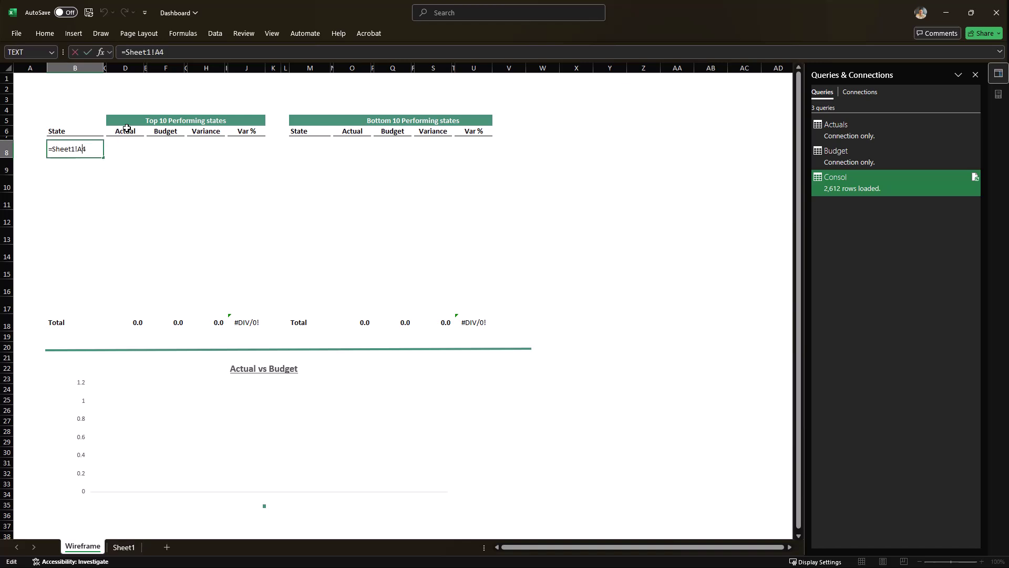
{"action": "type", "text": "B"}
{"action": "key", "text": "Return"}
{"action": "key", "text": "Up"}
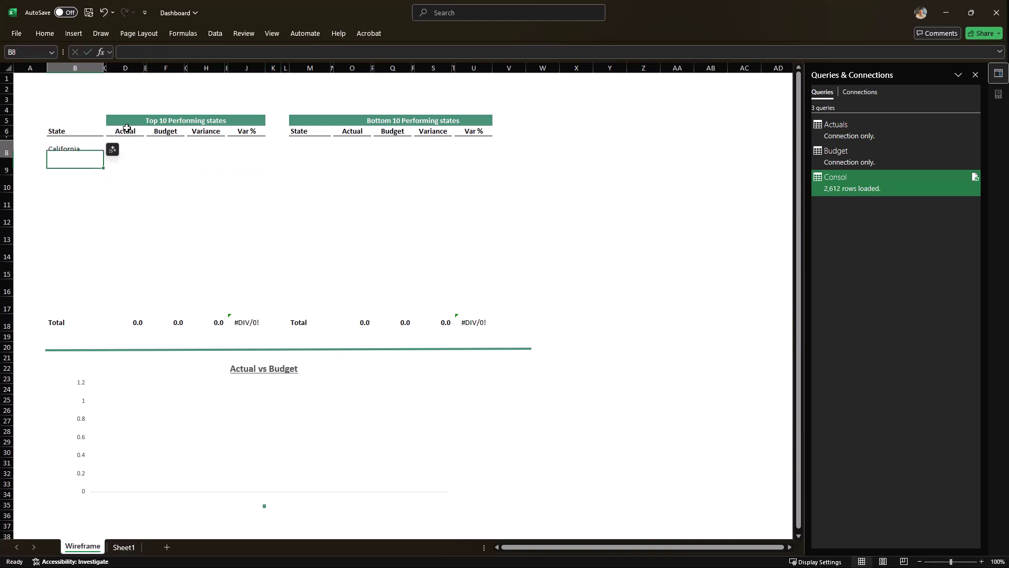
Step: Copy B8's Sheet1 link formula across D8:H8
{"action": "left_click", "coordinate": [124, 546]}
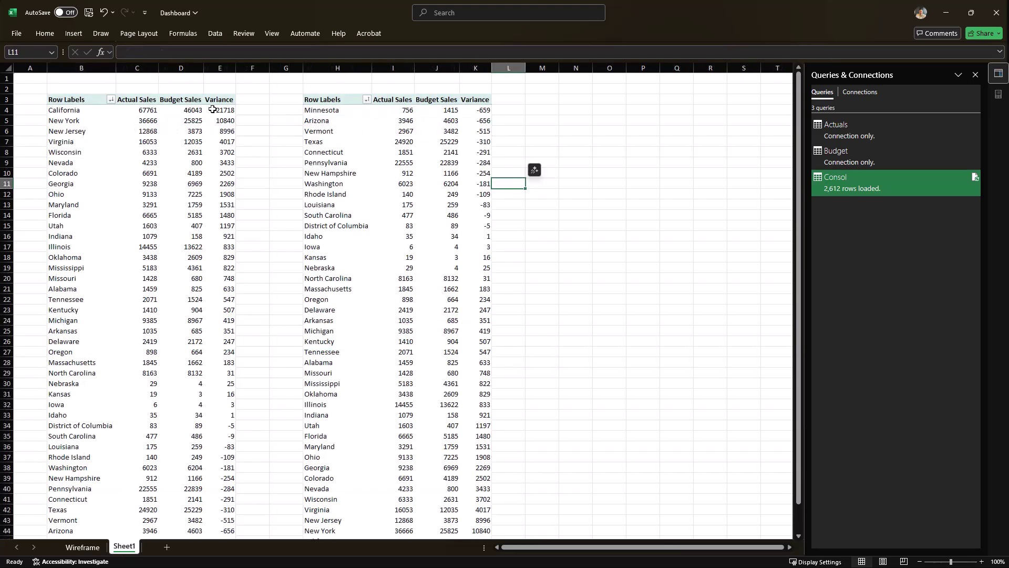
{"action": "left_click", "coordinate": [83, 547]}
{"action": "key", "text": "F2"}
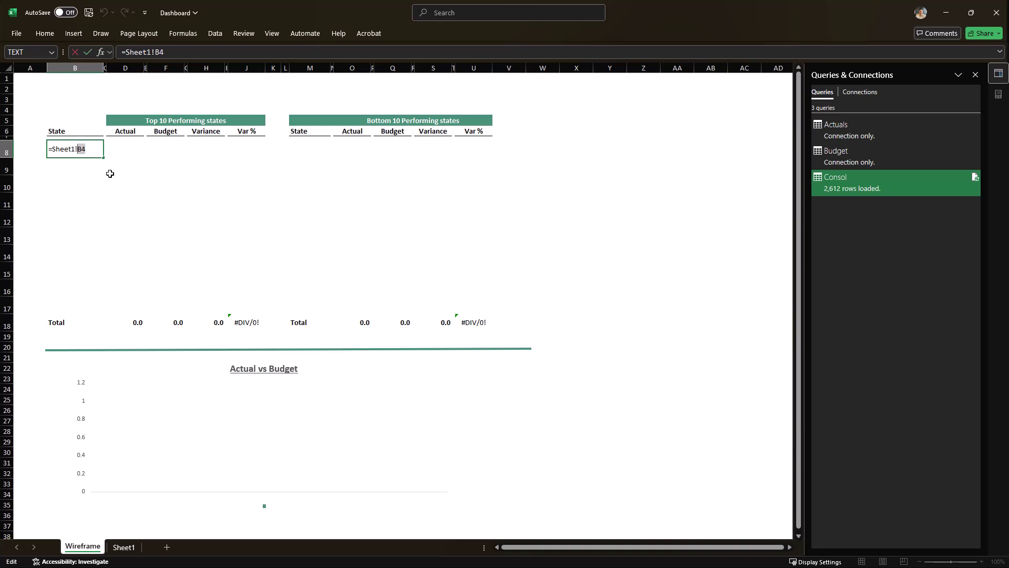
{"action": "key", "text": "shift+Home"}
{"action": "key", "text": "ctrl+c"}
{"action": "key", "text": "Escape"}
{"action": "left_click", "coordinate": [126, 149]}
{"action": "left_click", "coordinate": [209, 153], "text": "shift"}
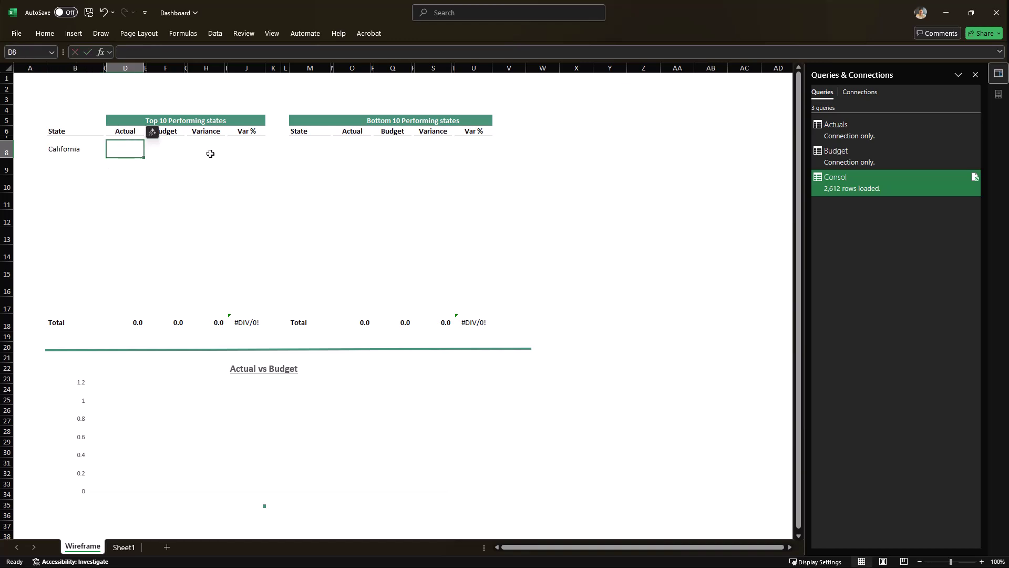
{"action": "key", "text": "ctrl+v"}
Step: Set D8 to =SUMIFS(Consol[Actual],Consol[State],B8) and point F8 at Sheet1 column D budget
{"action": "left_click", "coordinate": [143, 149]}
{"action": "type", "text": "=SUMIFS(Consol[Actual],Consol[State],B8)"}
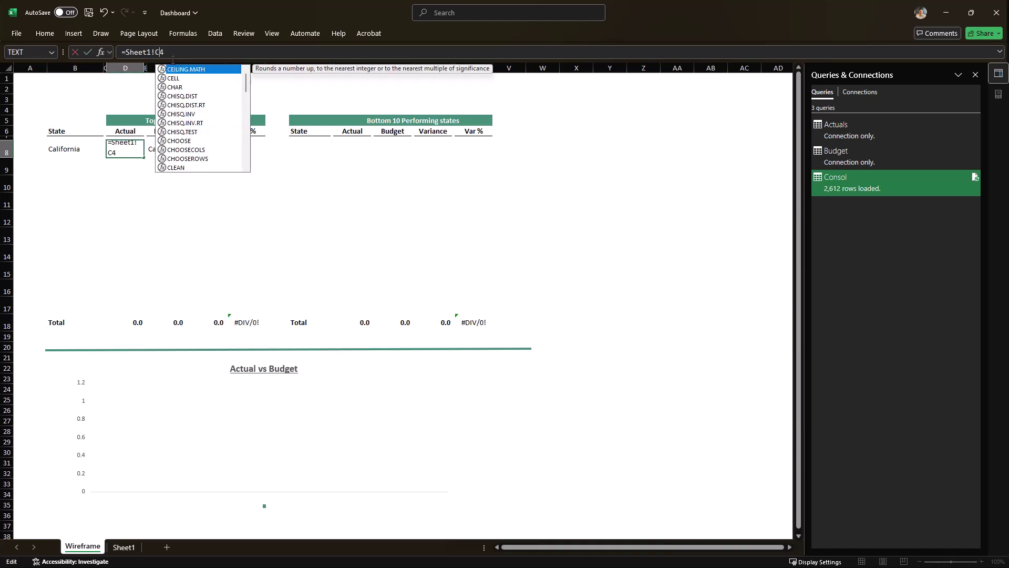
{"action": "key", "text": "Return"}
{"action": "left_click", "coordinate": [166, 148]}
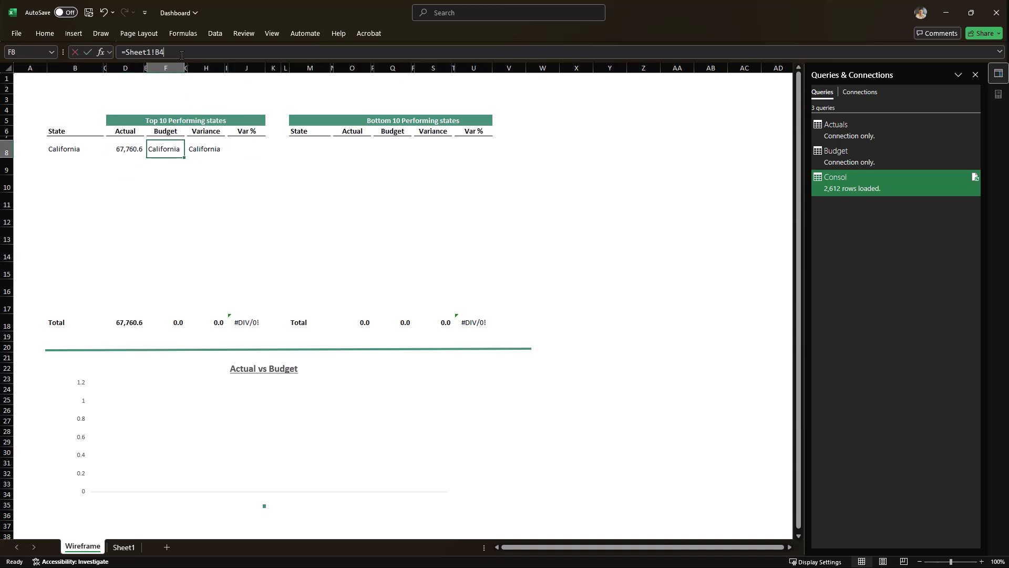
{"action": "left_click", "coordinate": [181, 55]}
{"action": "type", "text": "D"}
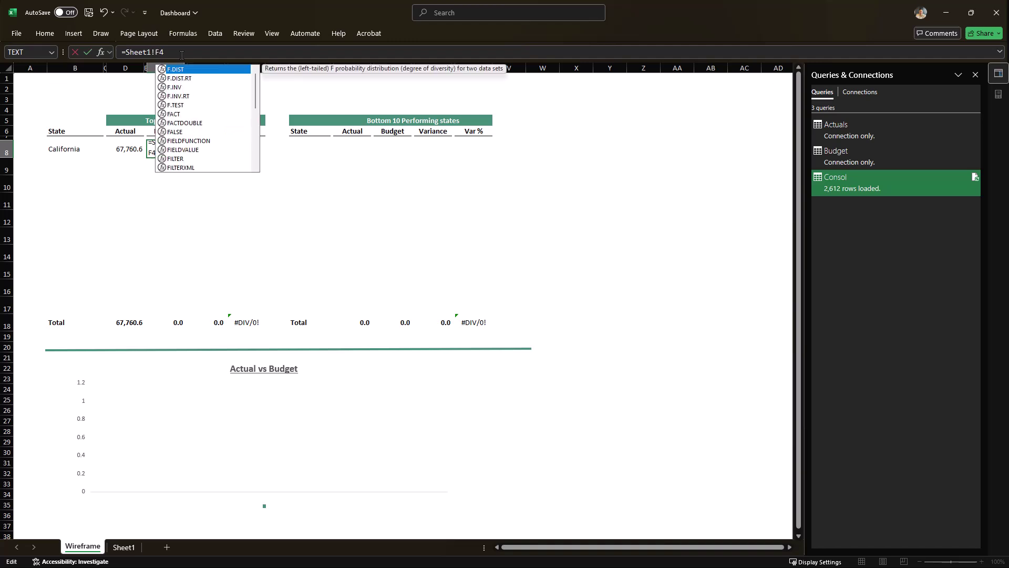
{"action": "key", "text": "Return"}
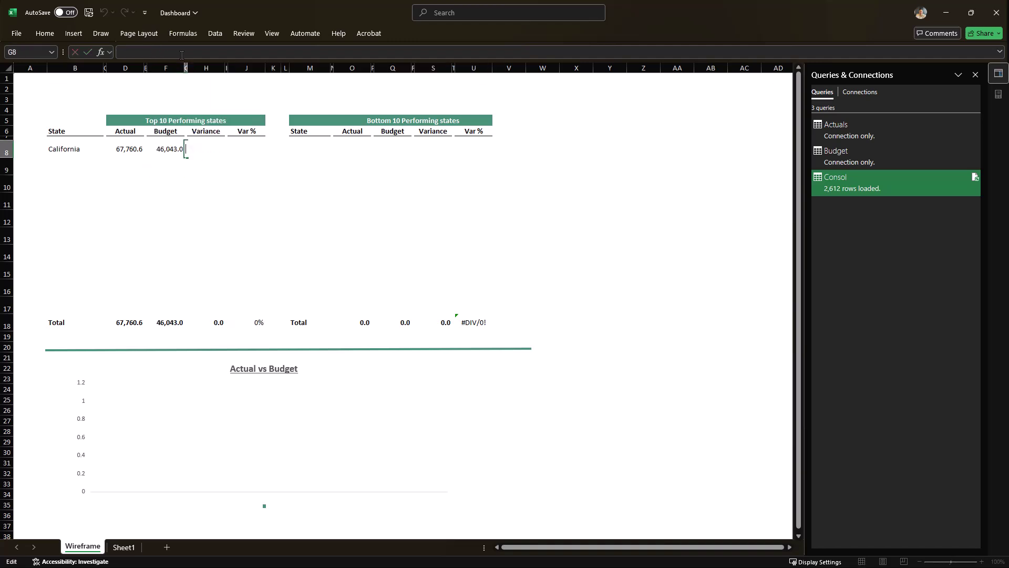
Step: Correct H8's formula to =Sheet1!E4 for the Variance value
{"action": "left_click", "coordinate": [194, 152]}
{"action": "left_click", "coordinate": [159, 52]}
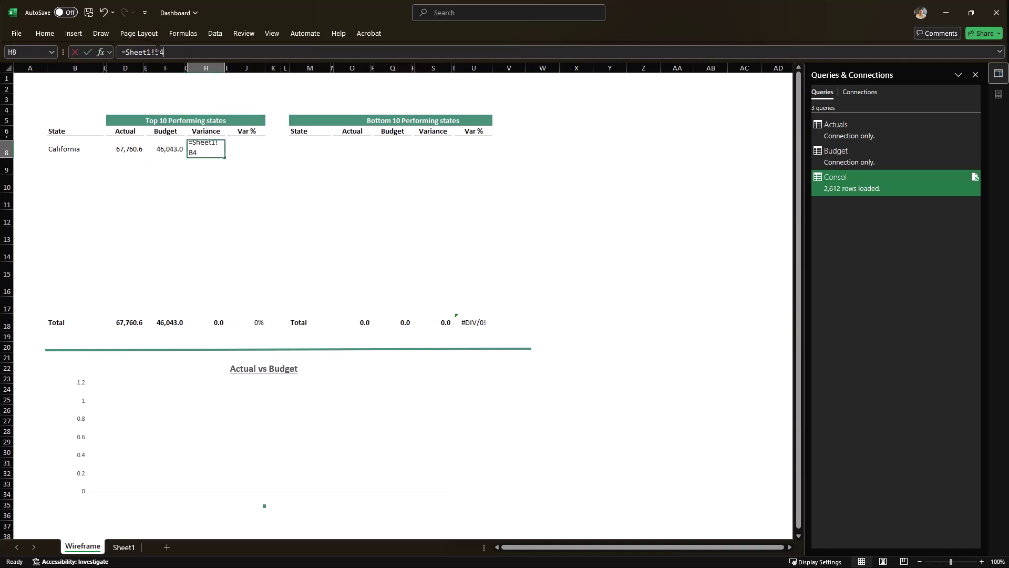
{"action": "key", "text": "BackSpace"}
{"action": "type", "text": "E"}
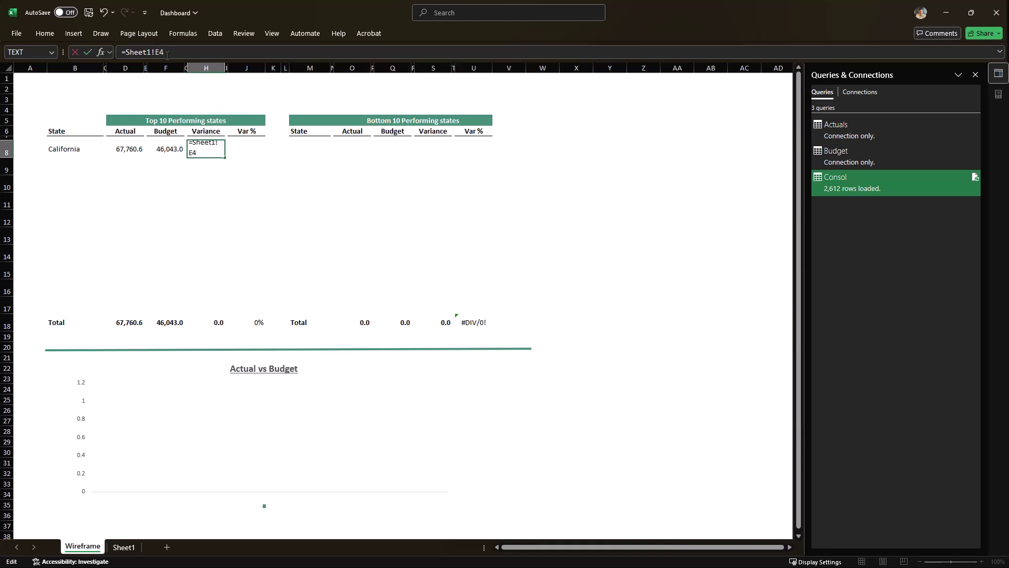
{"action": "key", "text": "Tab"}
{"action": "key", "text": "Tab"}
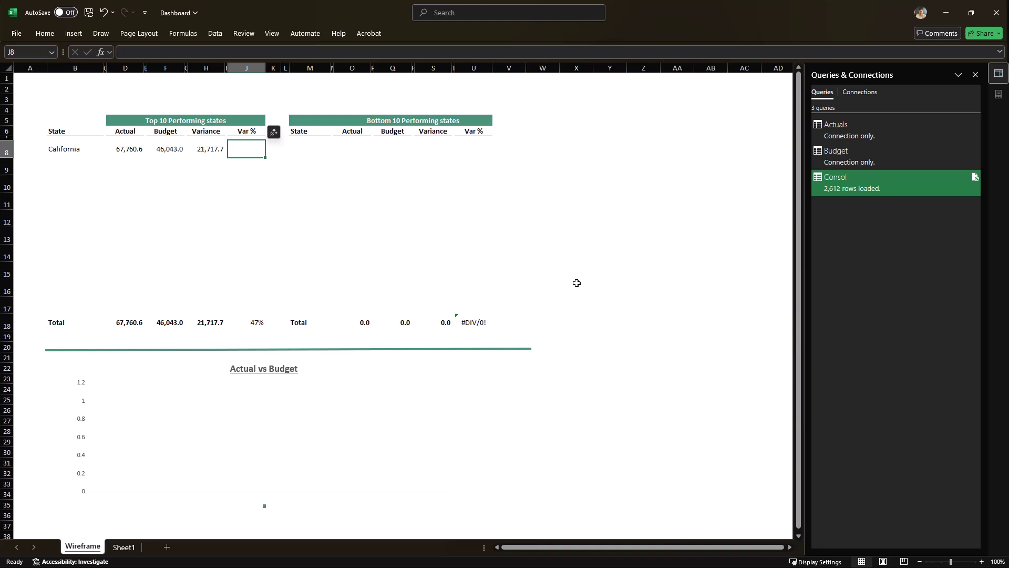
Step: Enter the Var % formula =H8/F8 in J8, giving 47%
{"action": "type", "text": "="}
{"action": "key", "text": "Left"}
{"action": "key", "text": "Left"}
{"action": "type", "text": "/"}
{"action": "key", "text": "Left"}
{"action": "key", "text": "Left"}
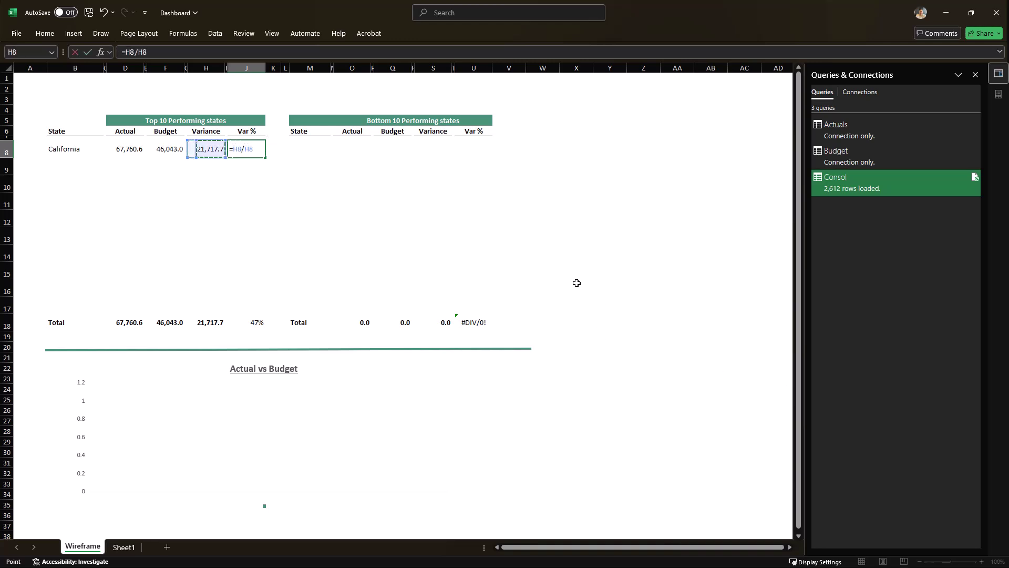
{"action": "key", "text": "Left"}
{"action": "key", "text": "Left"}
{"action": "key", "text": "Return"}
Step: Go to the Bottom 10 State cell M8 and check the Sheet1 pivot tables
{"action": "key", "text": "Up"}
{"action": "key", "text": "Right"}
{"action": "key", "text": "Right"}
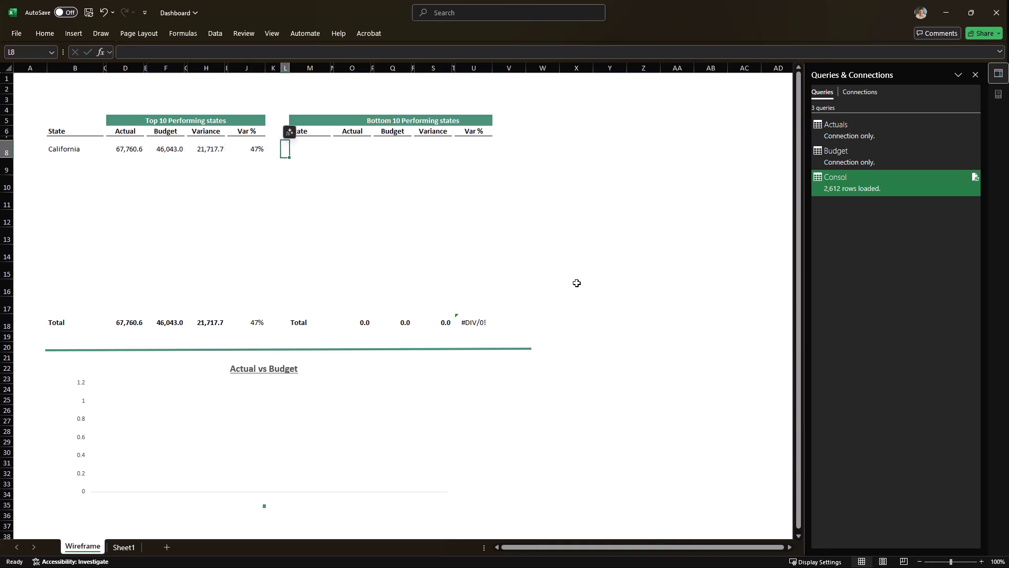
{"action": "key", "text": "Right"}
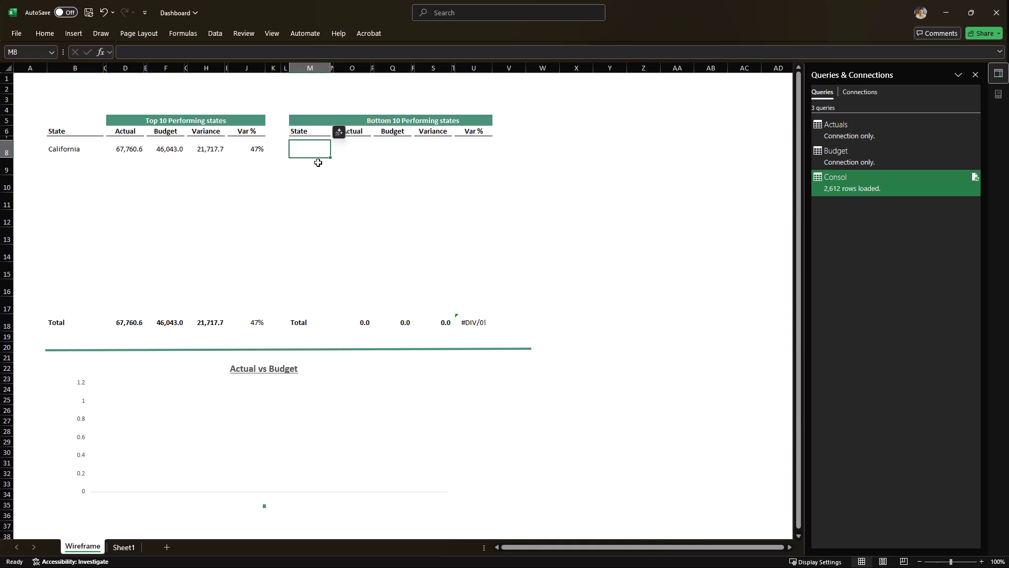
{"action": "type", "text": "="}
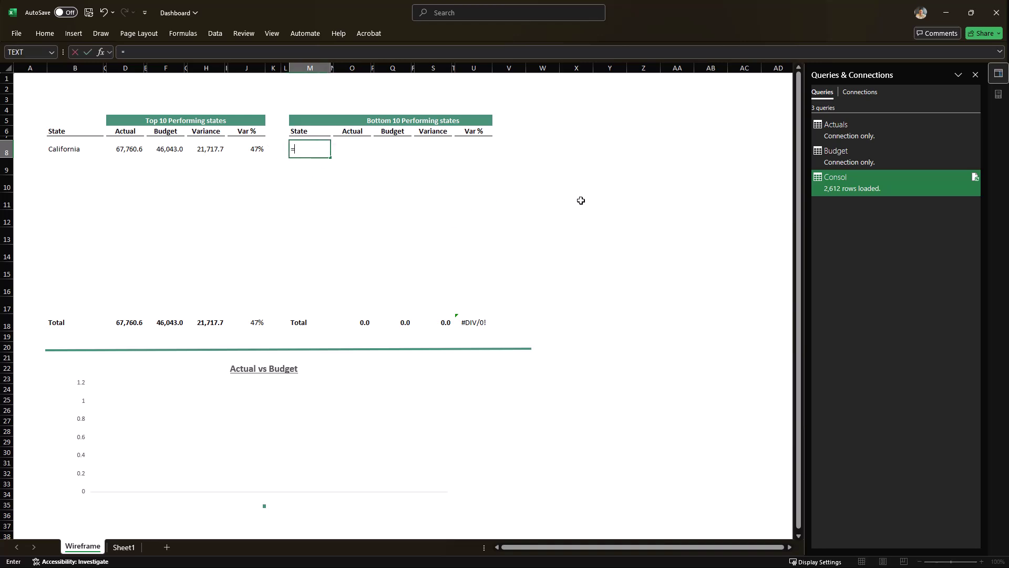
{"action": "key", "text": "Escape"}
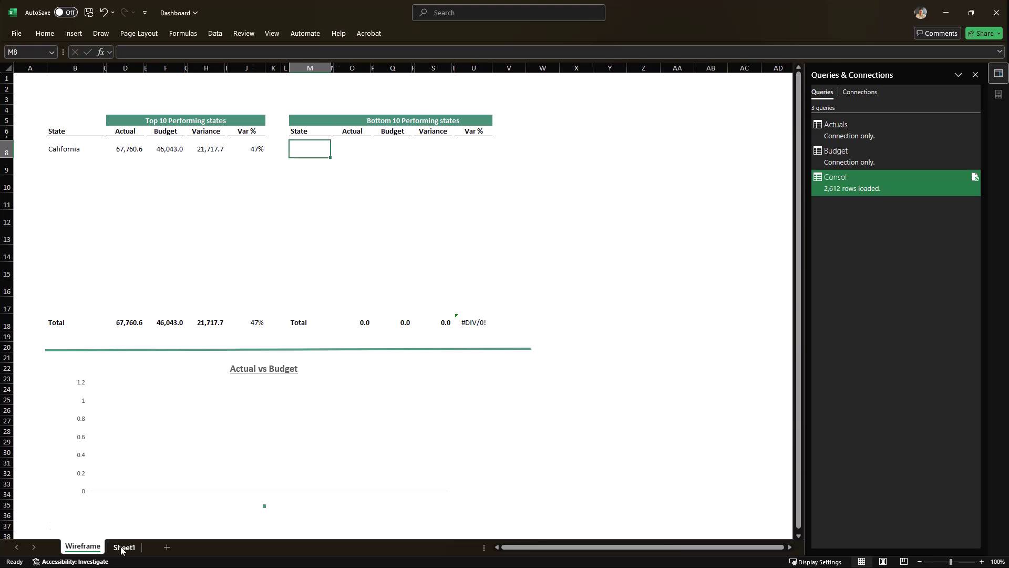
{"action": "left_click", "coordinate": [124, 547]}
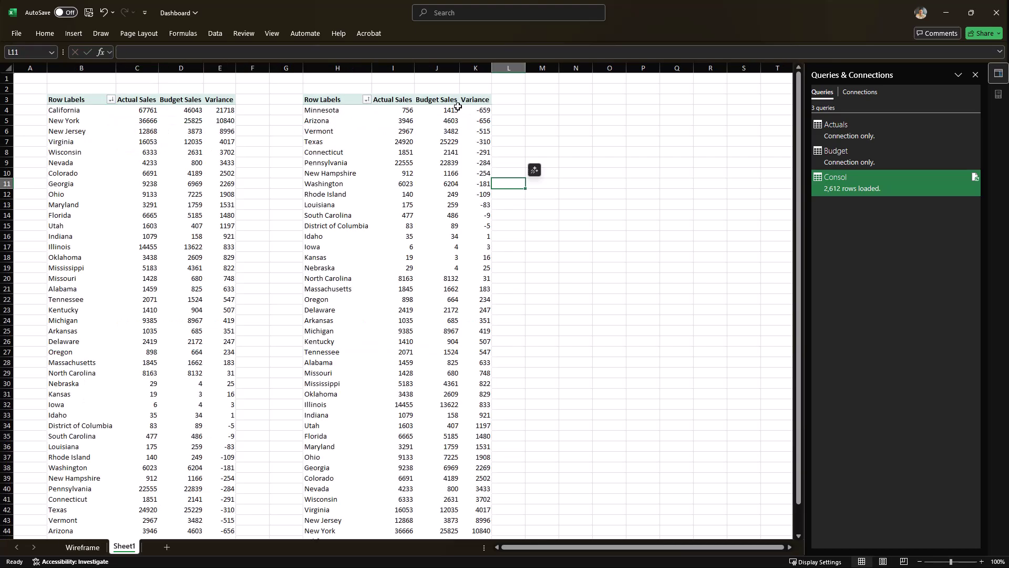
{"action": "left_click", "coordinate": [83, 547]}
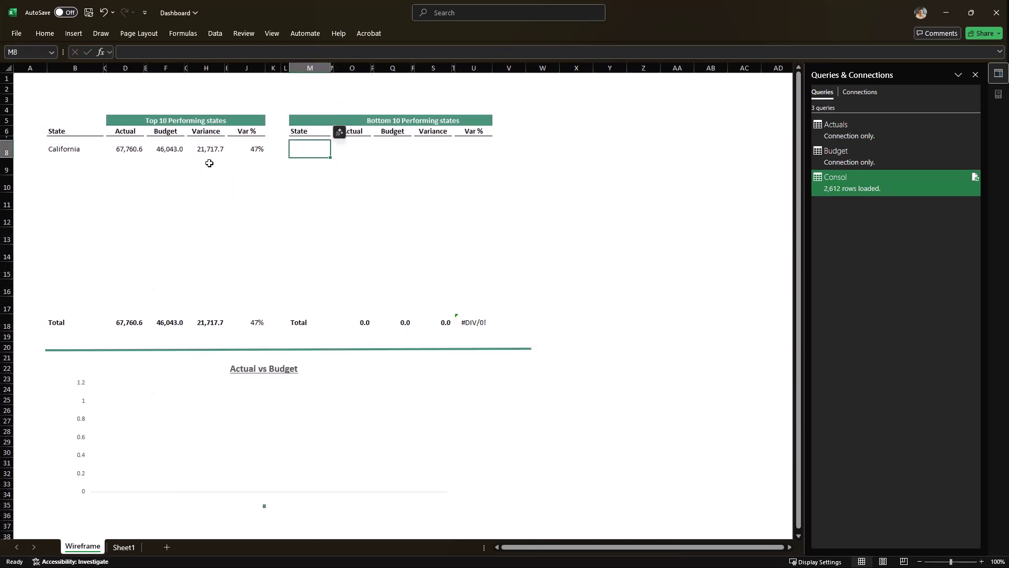
Step: Copy H8's Sheet1 reference formula and paste it into M8 for the Bottom 10 state
{"action": "left_click", "coordinate": [208, 151]}
{"action": "left_click", "coordinate": [165, 53]}
{"action": "key", "text": "ctrl+a"}
{"action": "key", "text": "ctrl+c"}
{"action": "double_click", "coordinate": [314, 149]}
{"action": "key", "text": "ctrl+v"}
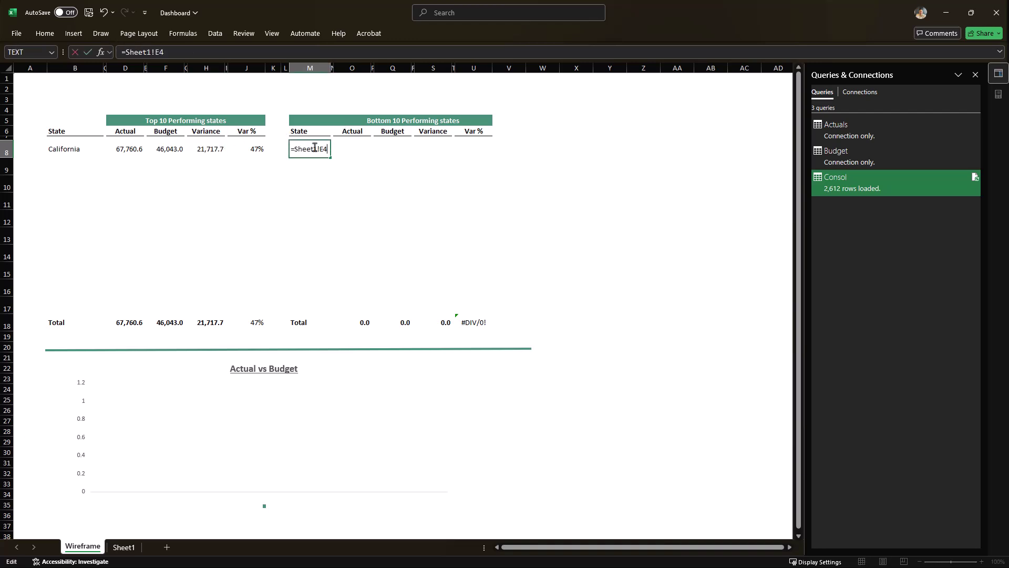
{"action": "key", "text": "Tab"}
Step: Paste the Sheet1 reference formula into the Actual, Budget and Variance cells O8, Q8 and S8
{"action": "key", "text": "F2"}
{"action": "key", "text": "ctrl+v"}
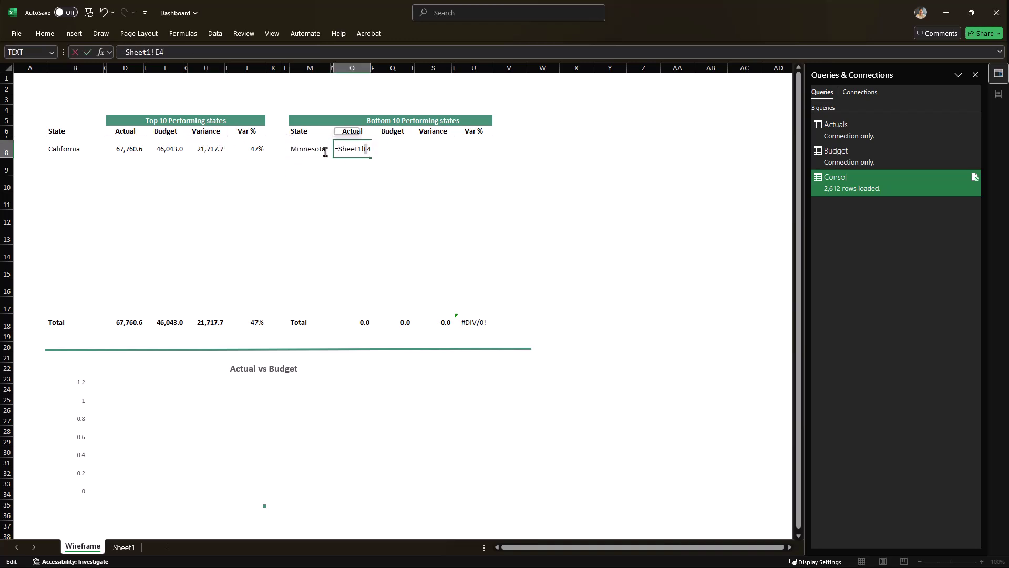
{"action": "key", "text": "Tab"}
{"action": "key", "text": "F2"}
{"action": "key", "text": "ctrl+v"}
{"action": "key", "text": "Return"}
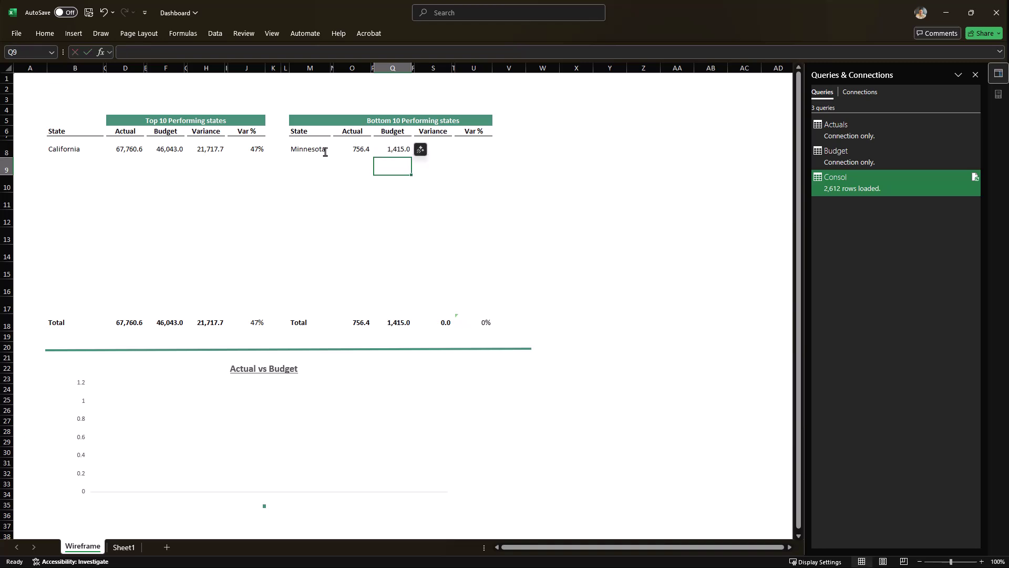
{"action": "key", "text": "Up"}
{"action": "key", "text": "Right"}
{"action": "key", "text": "Right"}
{"action": "key", "text": "F2"}
{"action": "key", "text": "ctrl+v"}
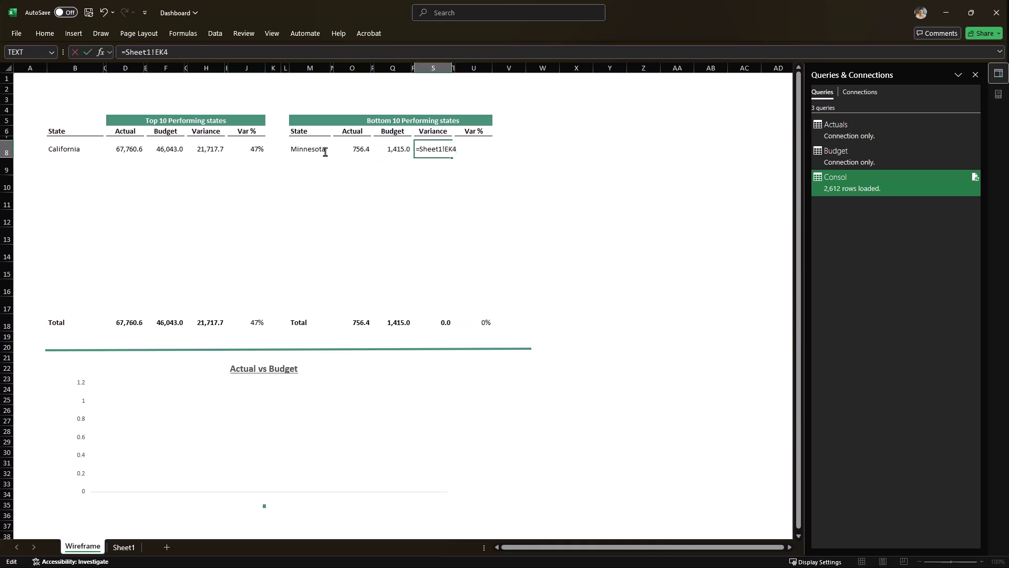
{"action": "key", "text": "Tab"}
Step: Copy the Var % formula from J8 into U8 and select both tables' remaining rows
{"action": "key", "text": "Left"}
{"action": "key", "text": "Left"}
{"action": "key", "text": "Left"}
{"action": "key", "text": "Left"}
{"action": "key", "text": "Left"}
{"action": "key", "text": "Left"}
{"action": "key", "text": "Left"}
{"action": "key", "text": "Left"}
{"action": "key", "text": "Left"}
{"action": "key", "text": "Left"}
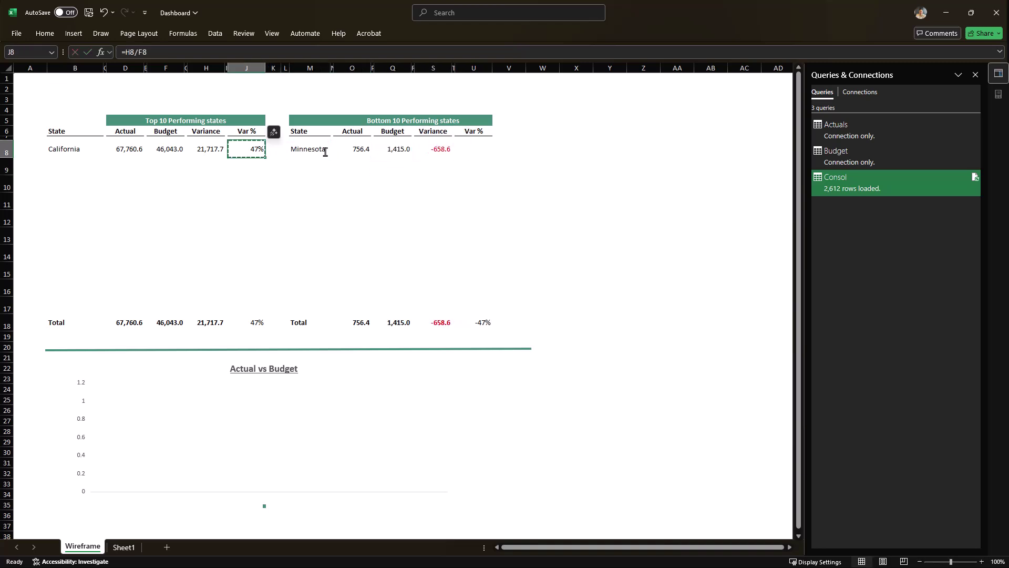
{"action": "key", "text": "ctrl+c"}
{"action": "key", "text": "Right"}
{"action": "key", "text": "Right"}
{"action": "key", "text": "Right"}
{"action": "key", "text": "Right"}
{"action": "key", "text": "Right"}
{"action": "key", "text": "Right"}
{"action": "key", "text": "Right"}
{"action": "key", "text": "Right"}
{"action": "key", "text": "Right"}
{"action": "key", "text": "Right"}
{"action": "key", "text": "Right"}
{"action": "key", "text": "ctrl+v"}
{"action": "left_click_drag", "start_coordinate": [73, 149], "coordinate": [472, 304]}
Step: Fill rows 8–17 of both tables with the copied formulas, then copy Sheet1's pivot H3:K46 to N3
{"action": "key", "text": "Return"}
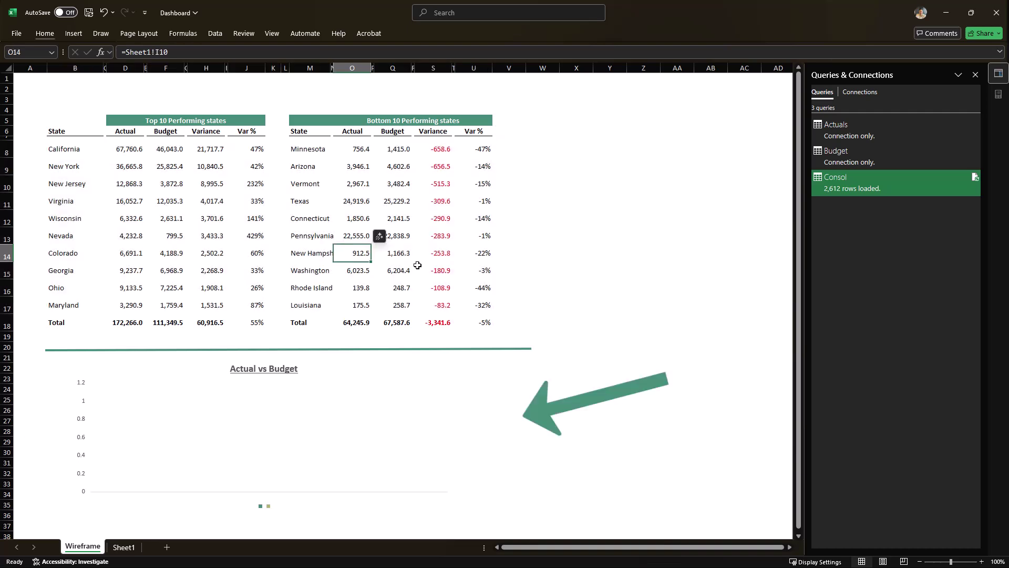
{"action": "left_click", "coordinate": [135, 544]}
{"action": "left_click", "coordinate": [323, 100]}
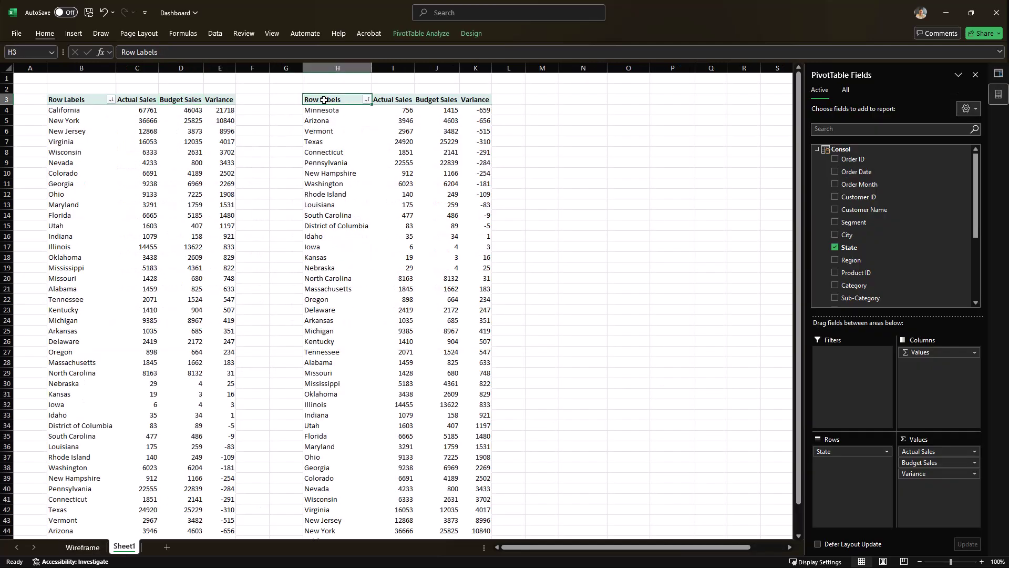
{"action": "key", "text": "ctrl+shift+Right"}
{"action": "key", "text": "ctrl+shift+Down"}
{"action": "key", "text": "ctrl+c"}
{"action": "scroll", "coordinate": [336, 86], "scroll_direction": "up", "scroll_amount": 1}
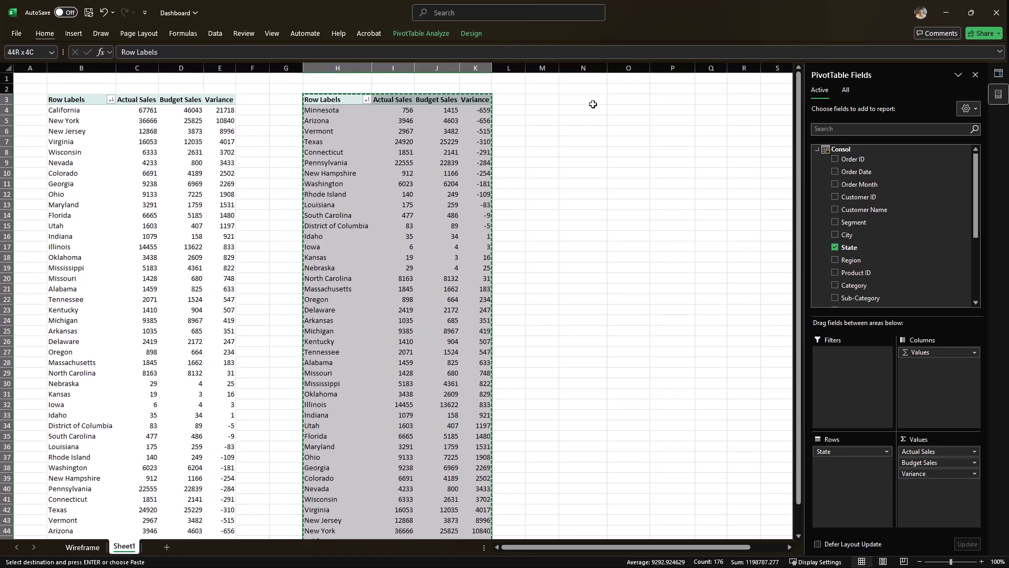
{"action": "left_click", "coordinate": [580, 100]}
{"action": "key", "text": "ctrl+v"}
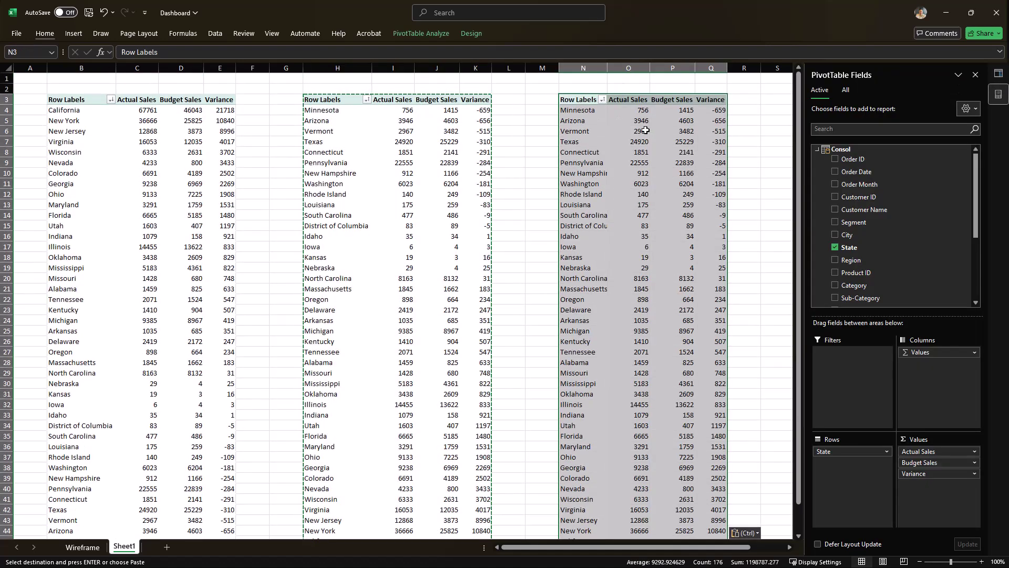
{"action": "left_click", "coordinate": [563, 142]}
Step: Regroup the N3 pivot by Order Month instead of State, sorted A to Z
{"action": "left_click", "coordinate": [590, 188]}
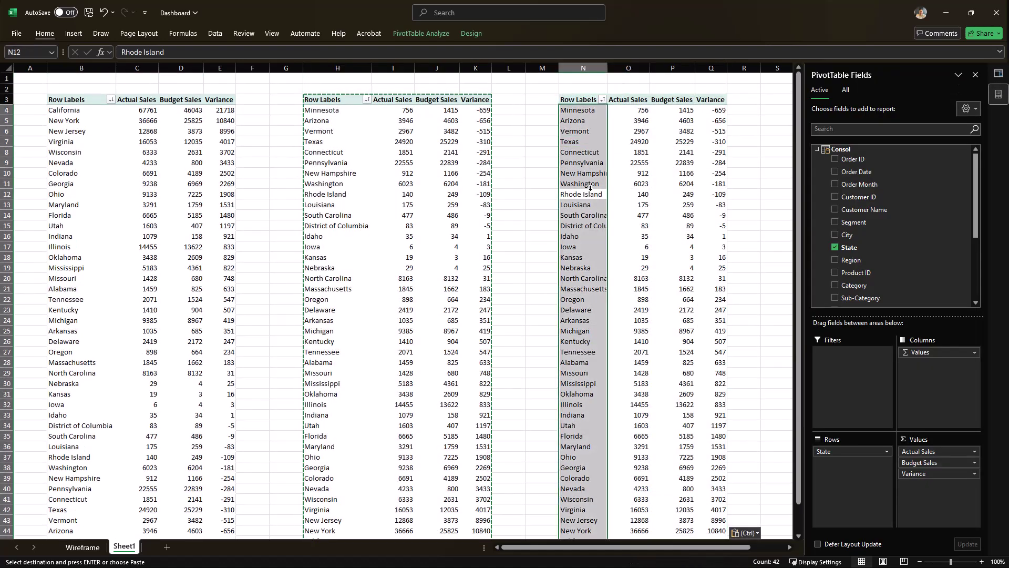
{"action": "left_click", "coordinate": [583, 153]}
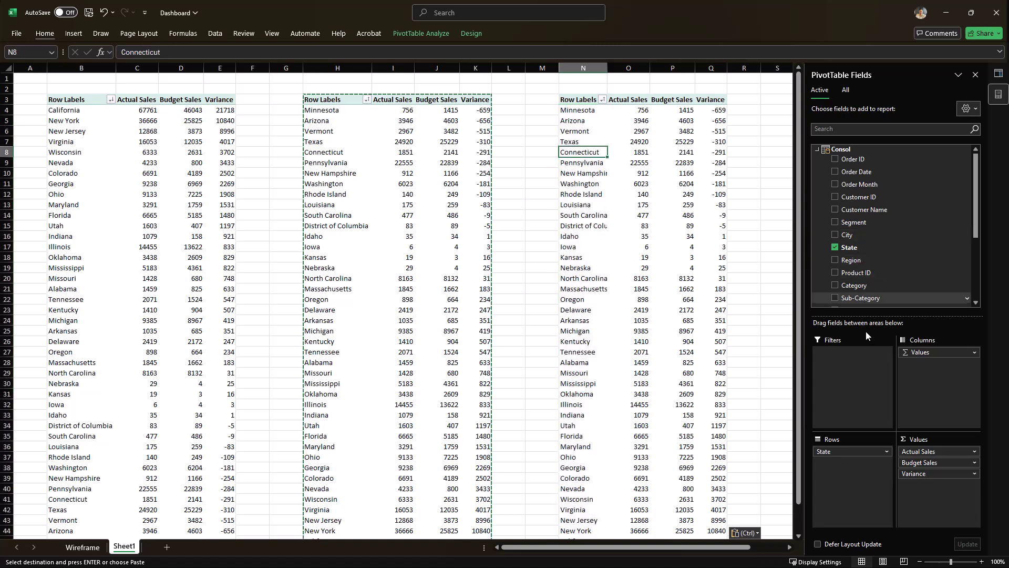
{"action": "mouse_move", "coordinate": [850, 450]}
{"action": "left_mouse_down"}
{"action": "mouse_move", "coordinate": [877, 274]}
{"action": "mouse_move", "coordinate": [869, 185]}
{"action": "mouse_move", "coordinate": [861, 462]}
{"action": "left_mouse_up"}
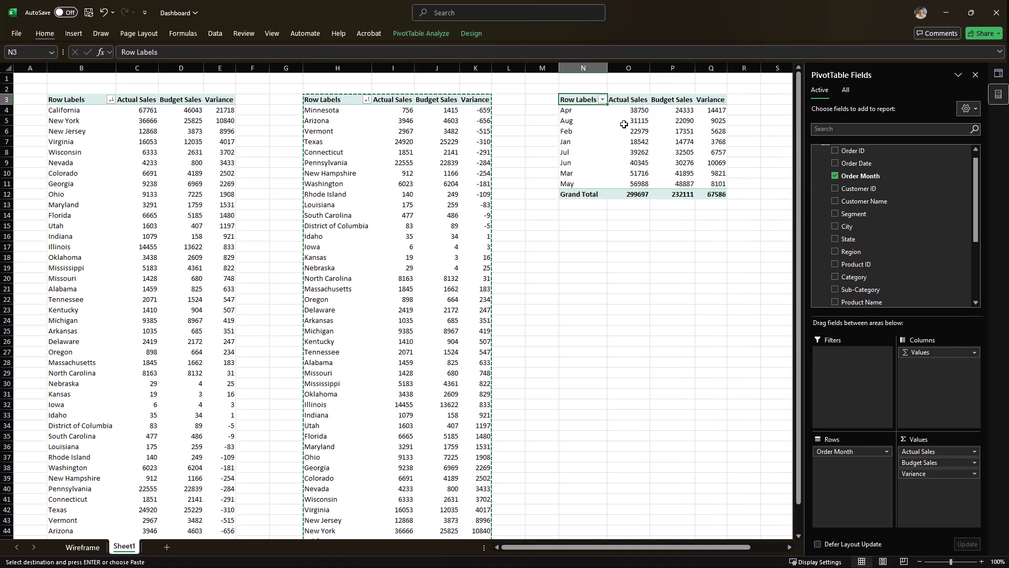
{"action": "left_click", "coordinate": [603, 99]}
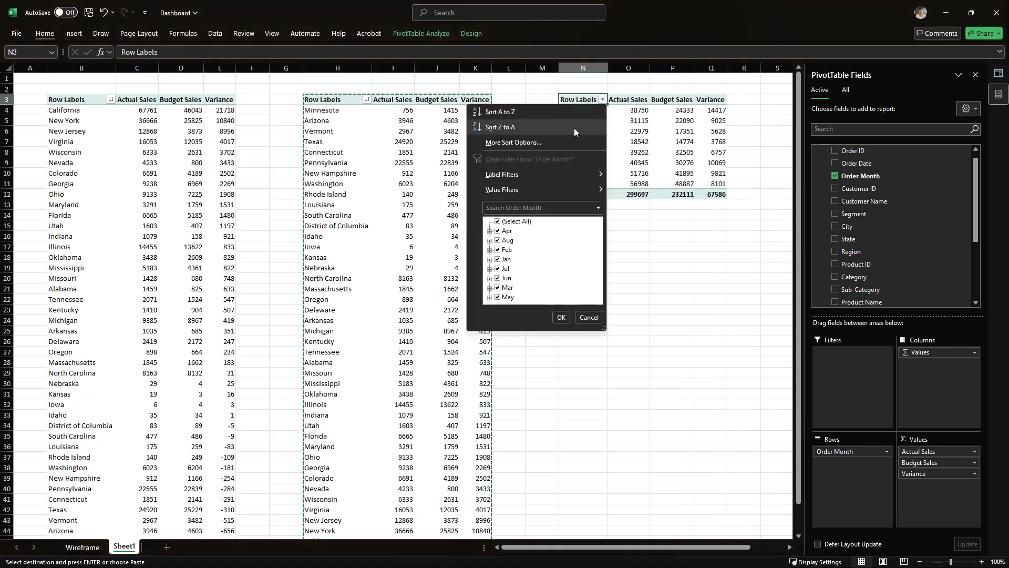
{"action": "left_click", "coordinate": [530, 110]}
{"action": "left_click", "coordinate": [673, 120]}
{"action": "key", "text": "Right"}
{"action": "key", "text": "Right"}
{"action": "key", "text": "Right"}
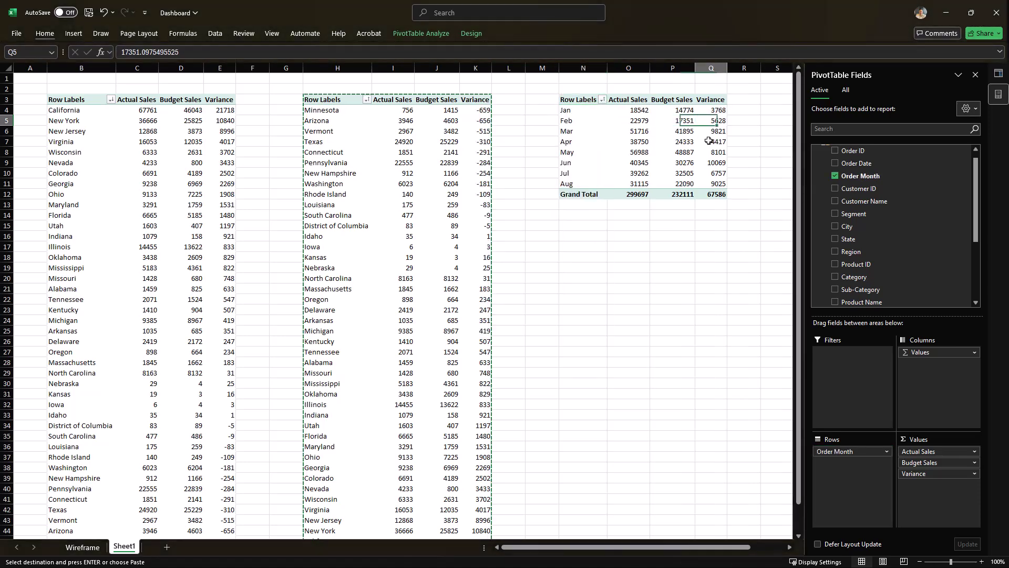
Step: List the months Jan through Dec in S4:S15 beside the month pivot
{"action": "key", "text": "Right"}
{"action": "key", "text": "Left"}
{"action": "key", "text": "Up"}
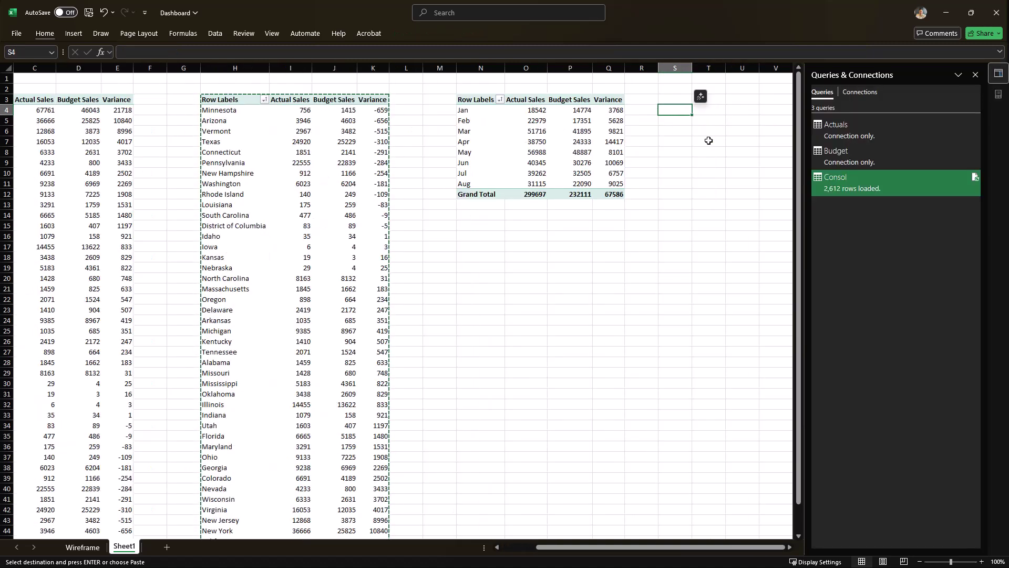
{"action": "type", "text": "Jan"}
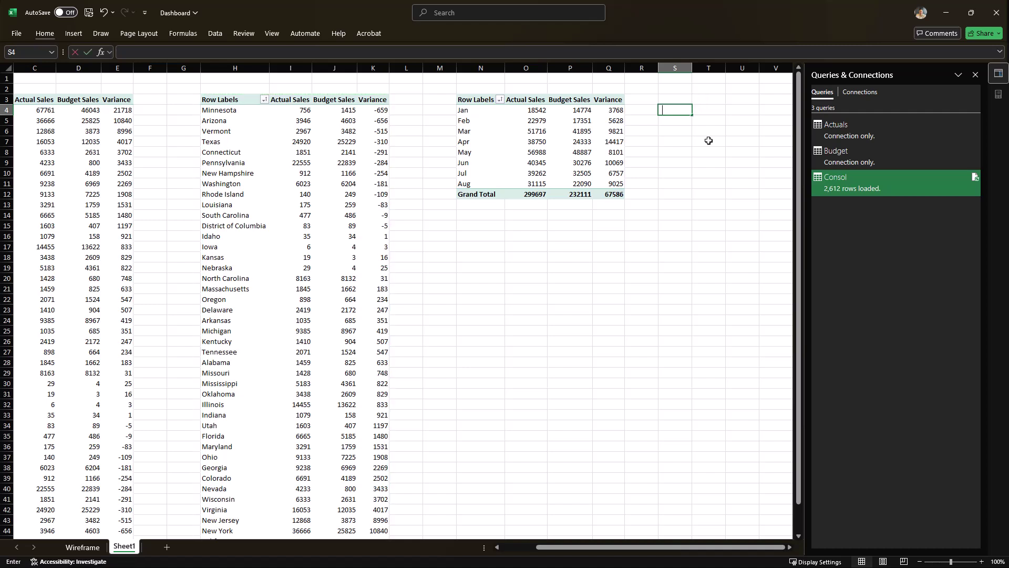
{"action": "key", "text": "ctrl+Return"}
{"action": "key", "text": "Down"}
{"action": "type", "text": "Feb"}
{"action": "key", "text": "ctrl+Return"}
{"action": "key", "text": "shift+Up"}
{"action": "left_click_drag", "start_coordinate": [692, 125], "coordinate": [685, 228]}
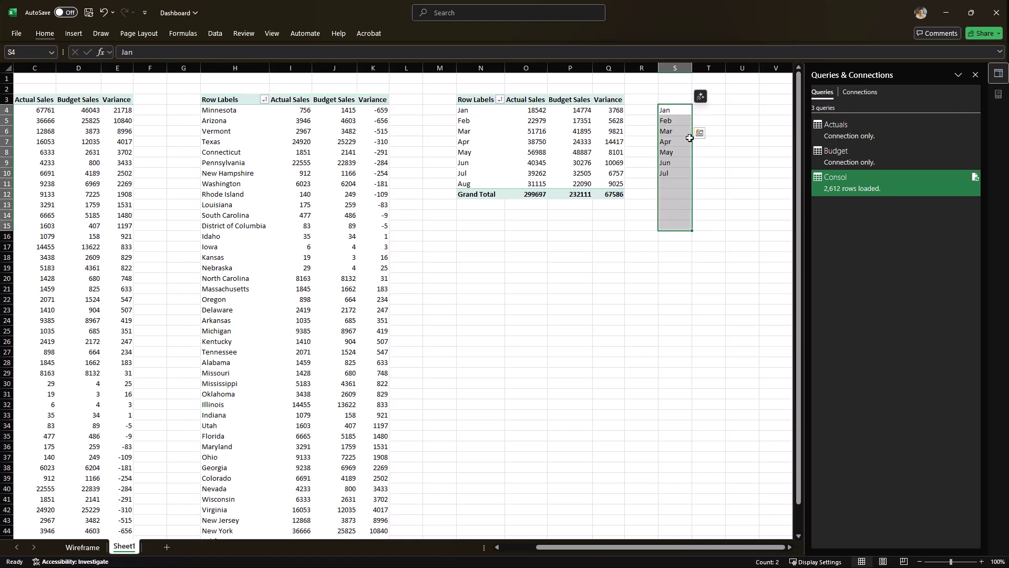
Step: Add the headings Act and Budget in T3 and U3
{"action": "left_click", "coordinate": [709, 100]}
{"action": "type", "text": "Actual"}
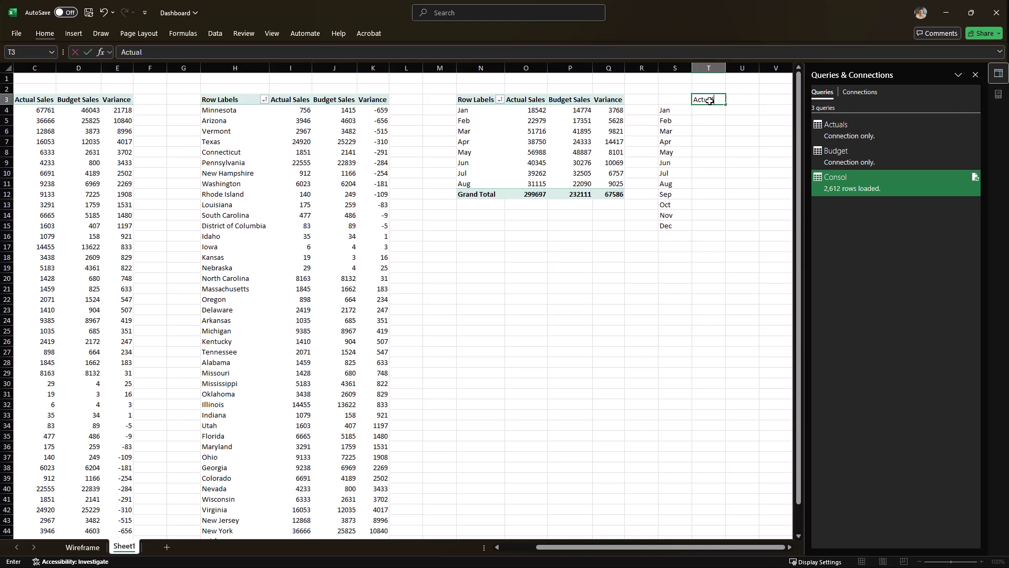
{"action": "key", "text": "Tab"}
{"action": "type", "text": "Budget"}
{"action": "key", "text": "Return"}
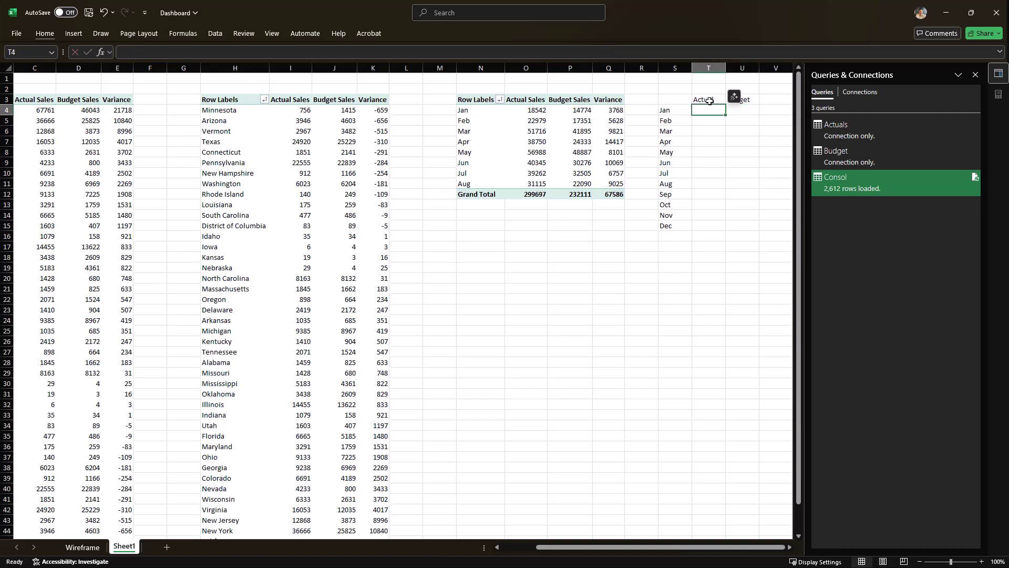
Step: Enter =VLOOKUP(S4,N:P,2,FALSE) in T4 to pull the Actual value
{"action": "type", "text": "=VLOOKUP("}
{"action": "key", "text": "Left"}
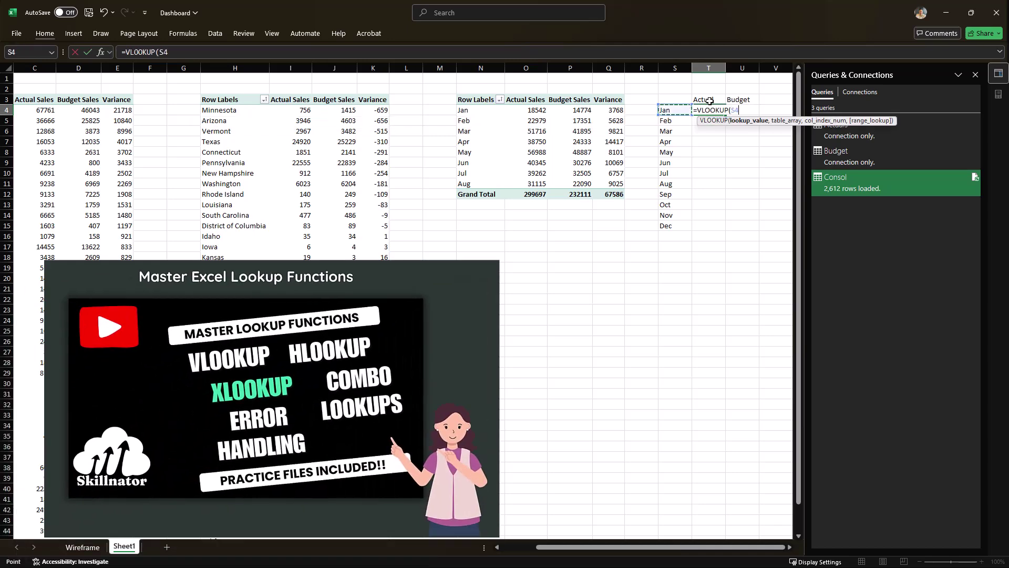
{"action": "type", "text": ","}
{"action": "key", "text": "Left"}
{"action": "key", "text": "Left"}
{"action": "key", "text": "Left"}
{"action": "key", "text": "Left"}
{"action": "key", "text": "Left"}
{"action": "key", "text": "Left"}
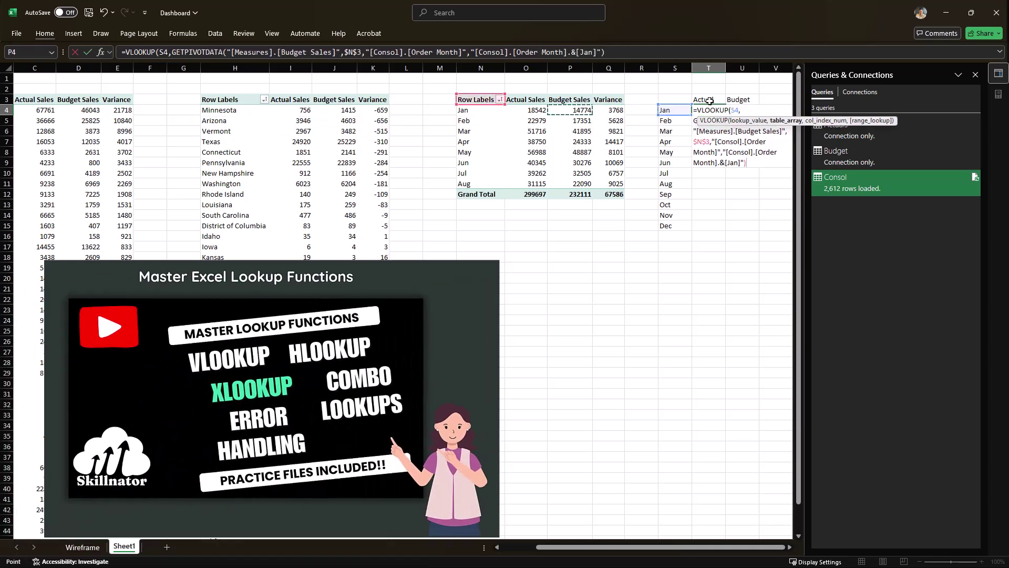
{"action": "key", "text": "ctrl+space"}
{"action": "key", "text": "shift+Right"}
{"action": "key", "text": "shift+Right"}
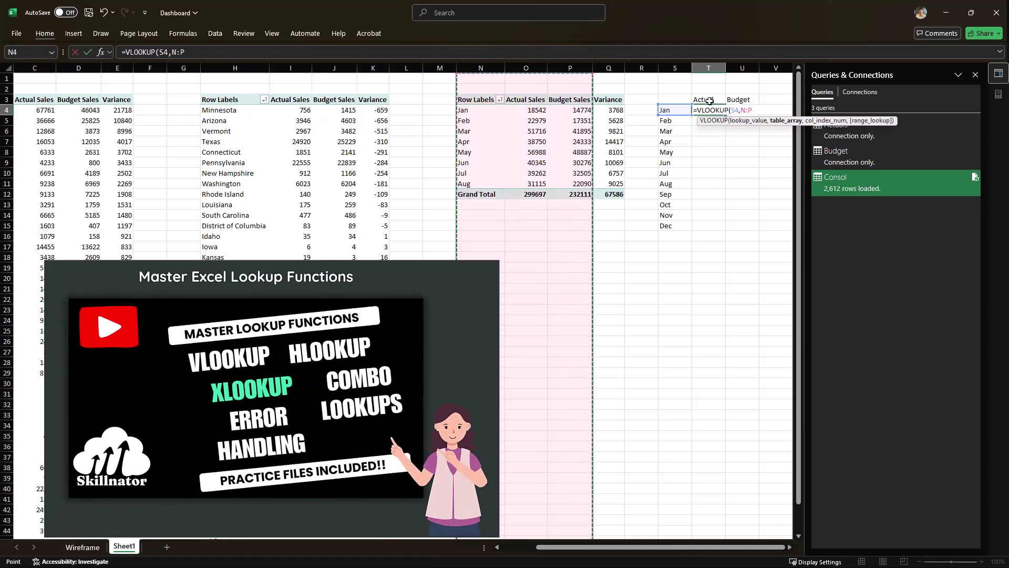
{"action": "type", "text": ",2,FALSE"}
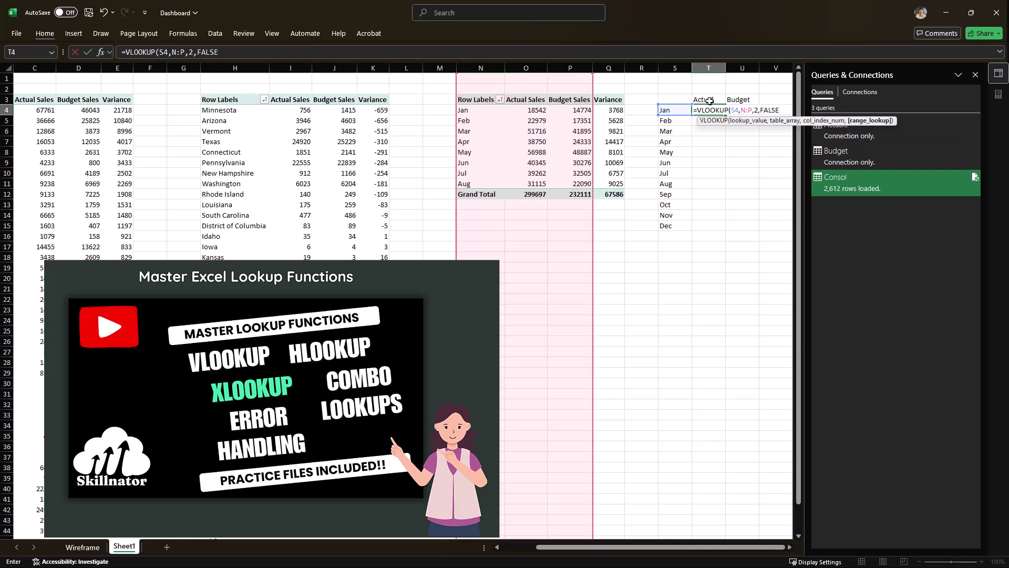
{"action": "type", "text": ")"}
{"action": "key", "text": "F2"}
{"action": "key", "text": "shift+Home"}
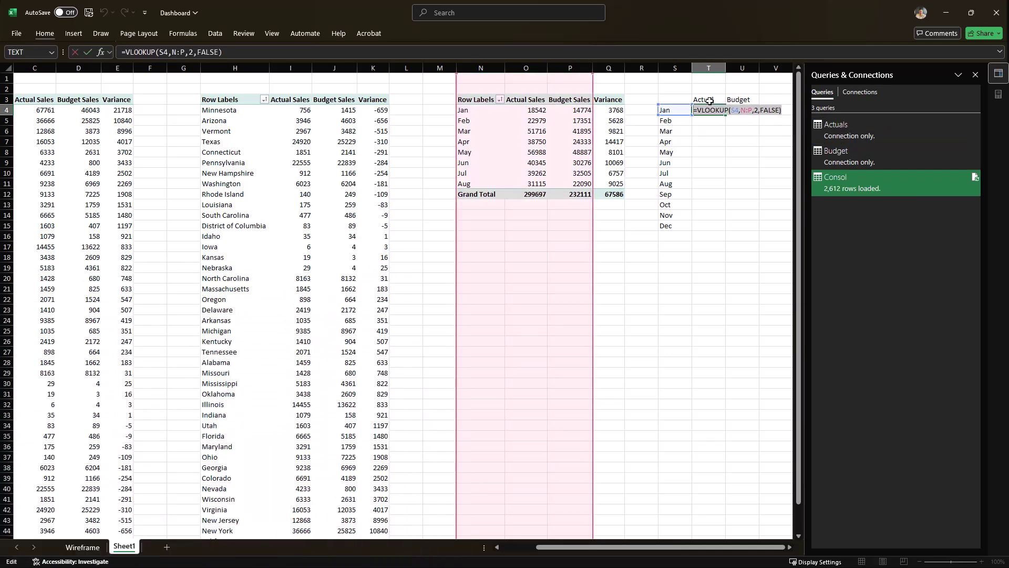
{"action": "key", "text": "Tab"}
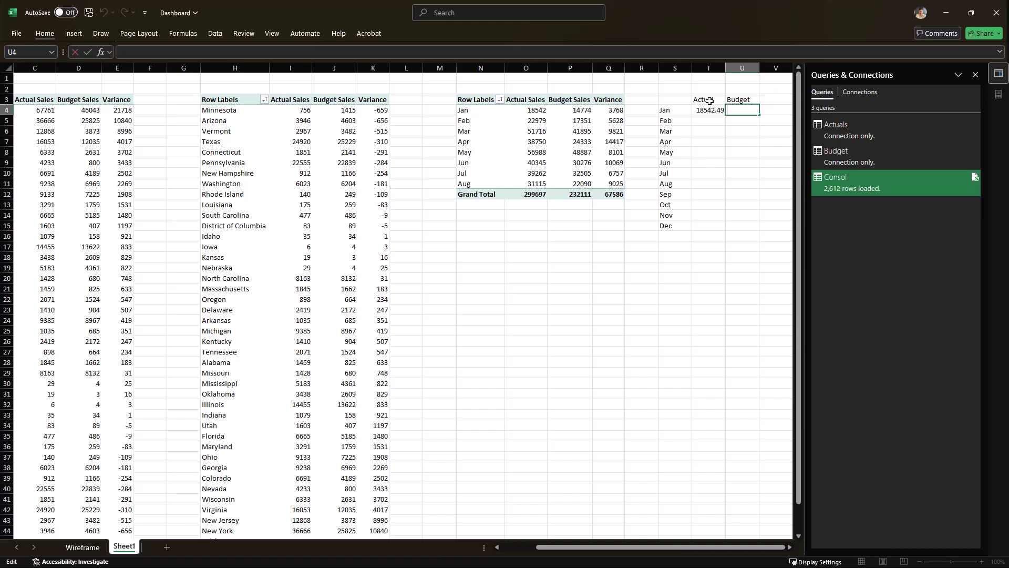
Step: Reuse the lookup formula in U4 for Budget and fill both columns down through Dec
{"action": "key", "text": "F2"}
{"action": "key", "text": "ctrl+v"}
{"action": "key", "text": "Return"}
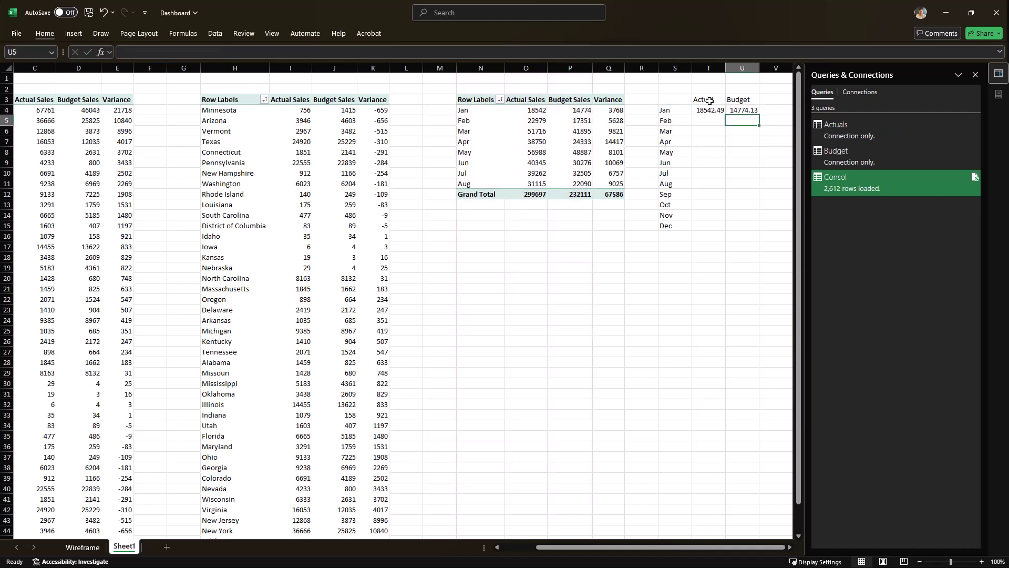
{"action": "key", "text": "Left"}
{"action": "key", "text": "Left"}
{"action": "key", "text": "ctrl+Down"}
{"action": "key", "text": "Right"}
{"action": "key", "text": "ctrl+shift+Up"}
{"action": "key", "text": "shift+Right"}
{"action": "key", "text": "ctrl+d"}
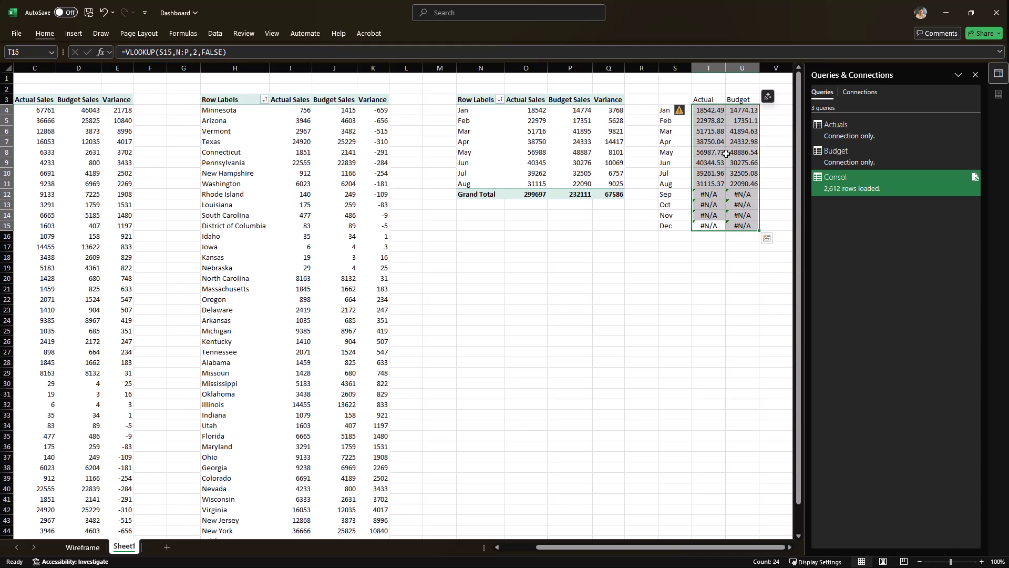
Step: Point the Wireframe chart's data at Sheet1!$S$3:$U$15, then switch to the Live folder
{"action": "left_click", "coordinate": [84, 545]}
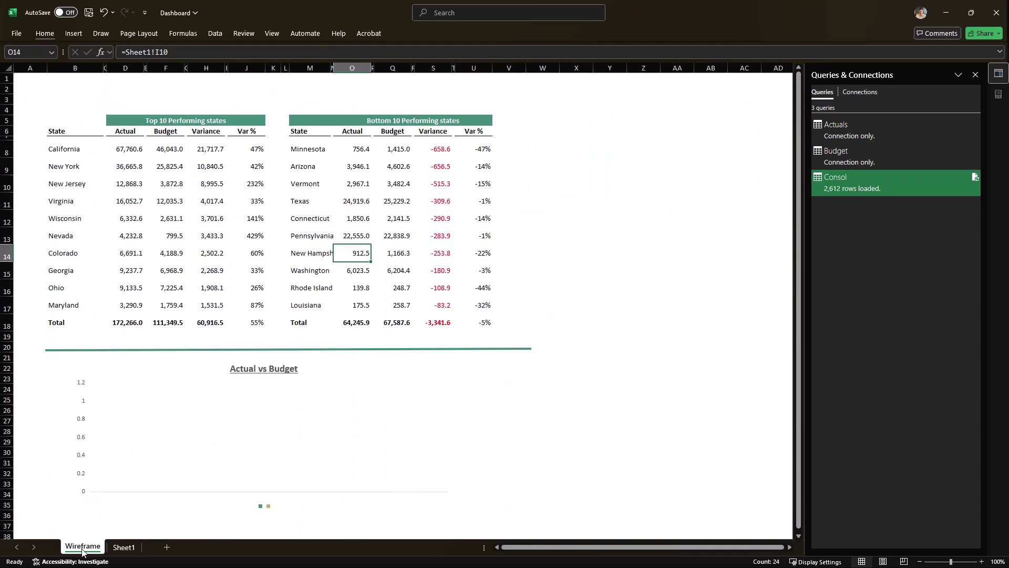
{"action": "right_click", "coordinate": [265, 429]}
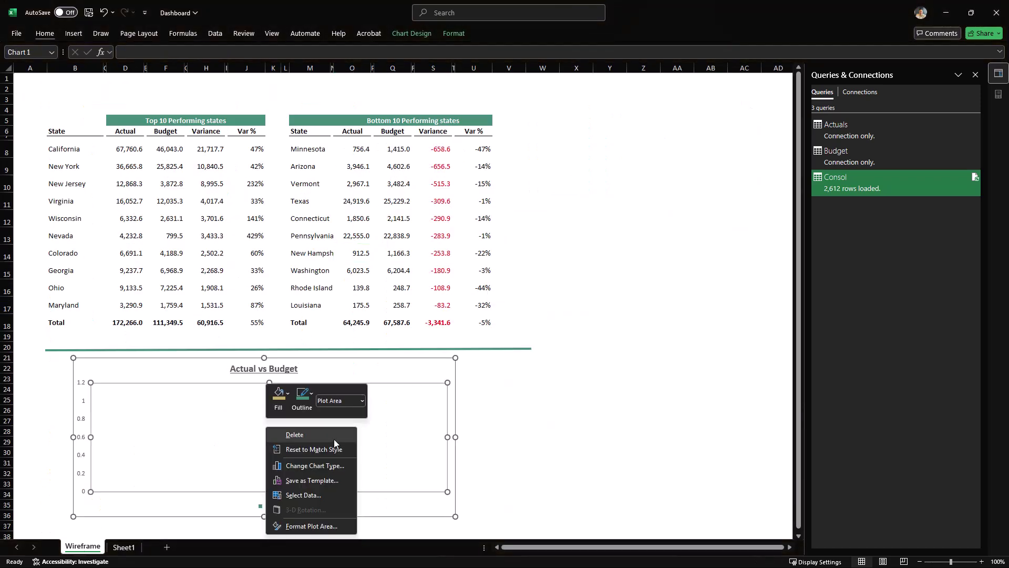
{"action": "left_click", "coordinate": [309, 496]}
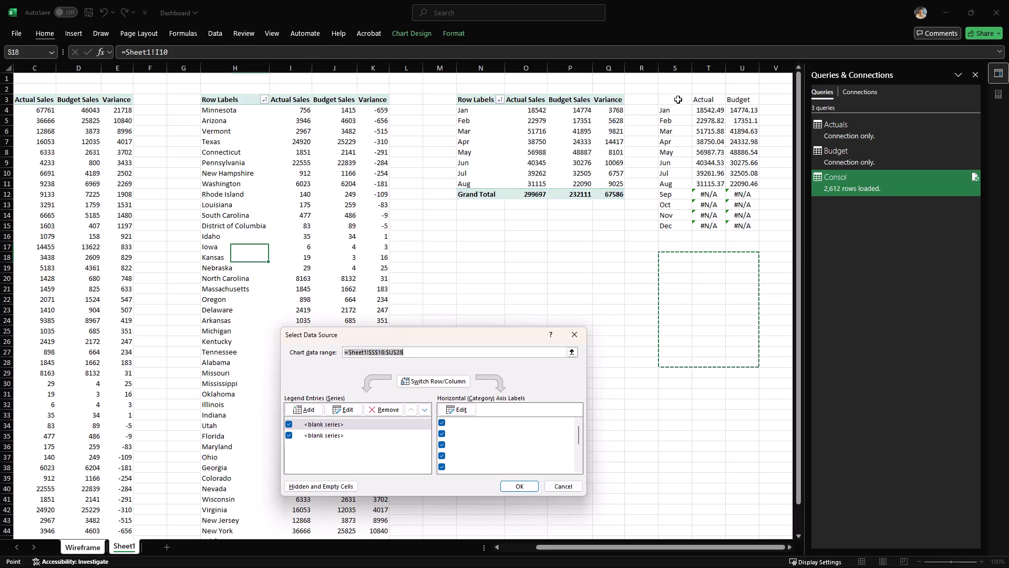
{"action": "left_click_drag", "start_coordinate": [679, 99], "coordinate": [757, 225]}
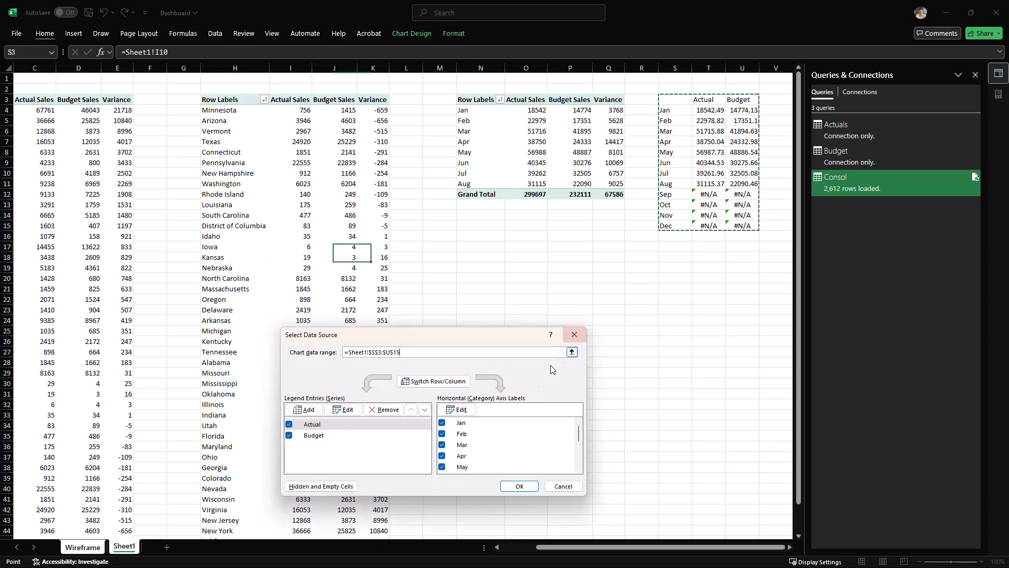
{"action": "left_click", "coordinate": [516, 486]}
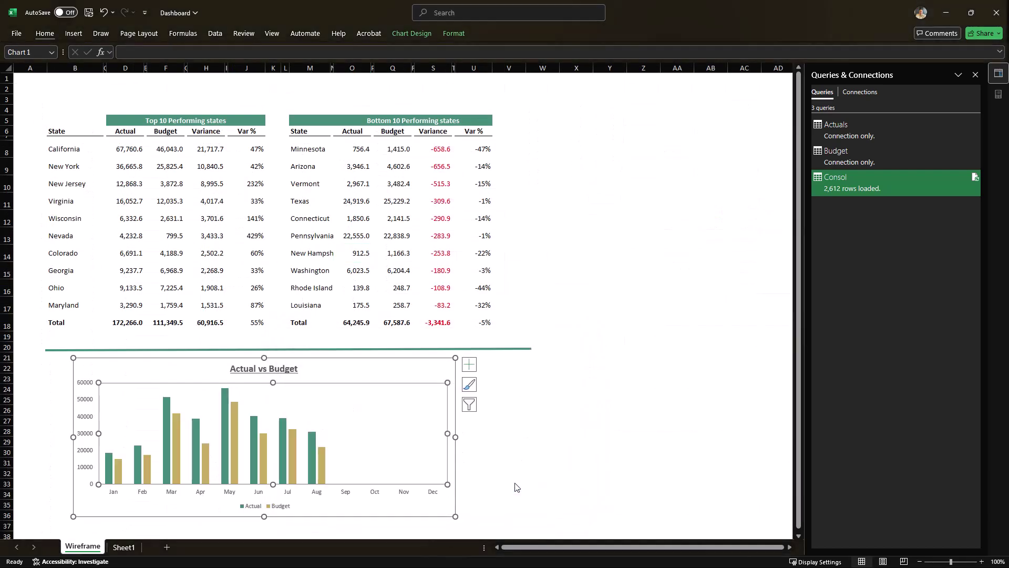
{"action": "left_click", "coordinate": [543, 453]}
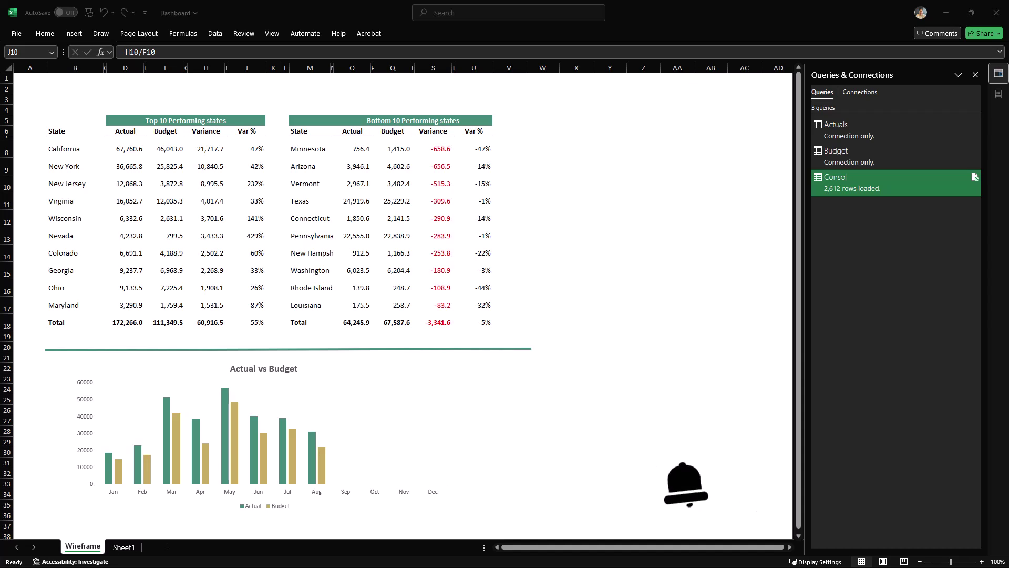
{"action": "key", "text": "alt+Tab"}
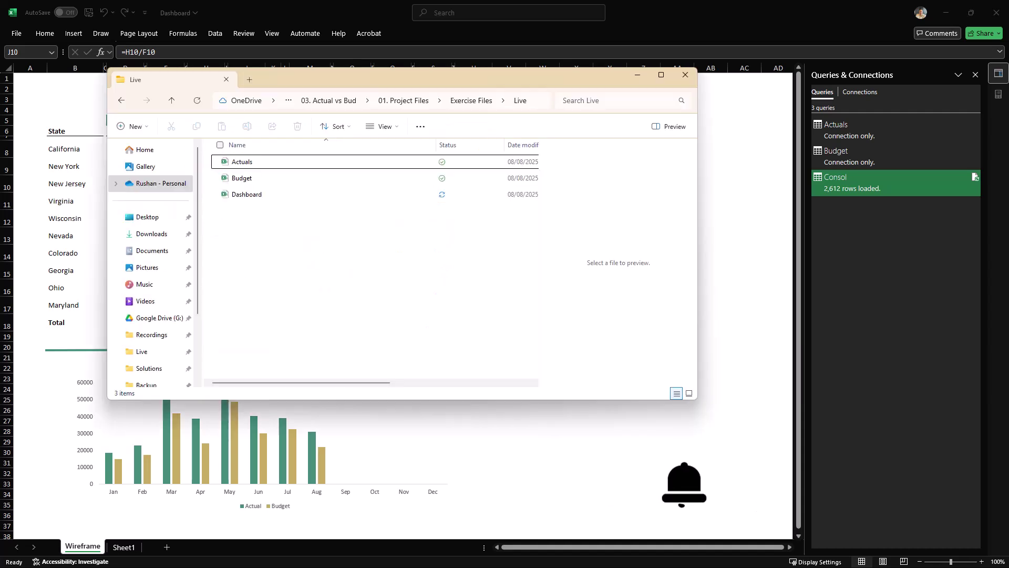
{"action": "left_click", "coordinate": [260, 163]}
{"action": "double_click", "coordinate": [260, 163]}
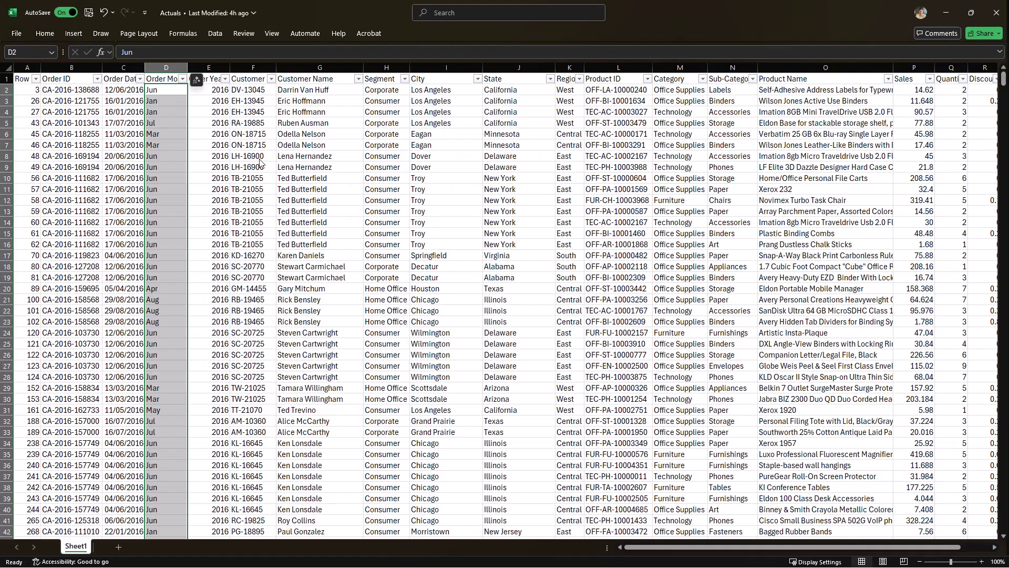
{"action": "left_click", "coordinate": [159, 121]}
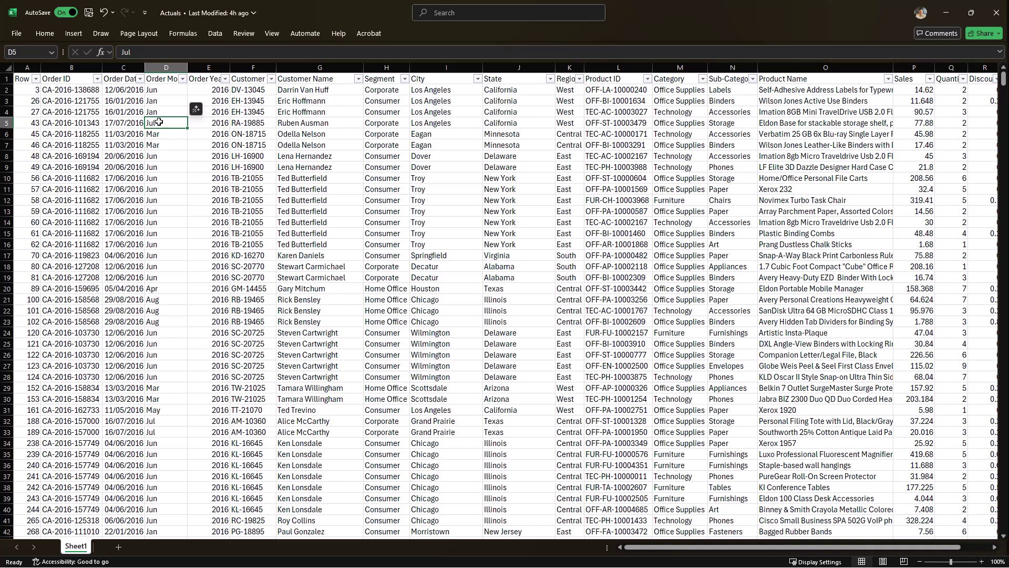
{"action": "key", "text": "ctrl+Up"}
{"action": "key", "text": "alt+Down"}
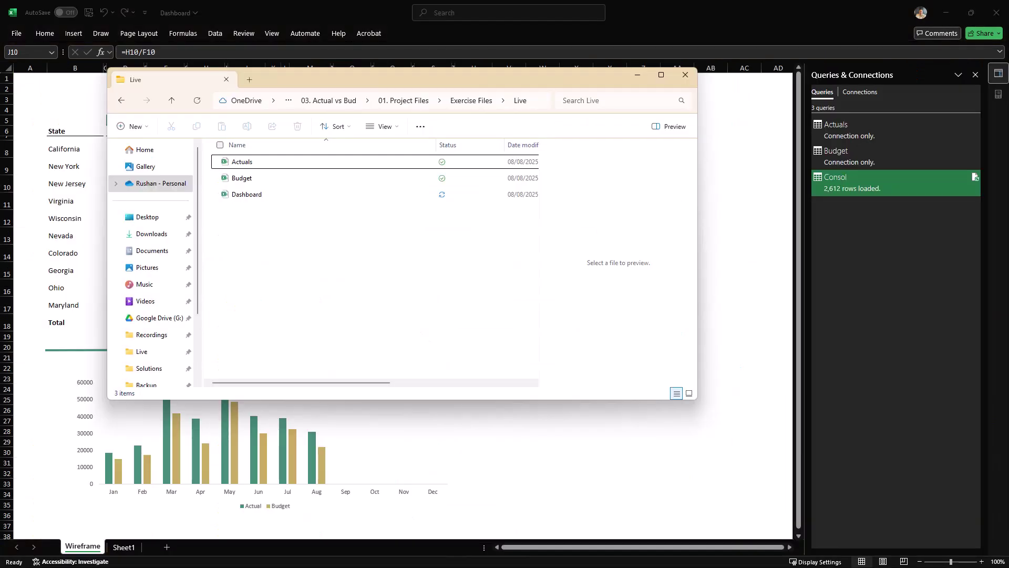
Step: Put the Backup window beside Live and move Actuals in, replacing the existing file
{"action": "key", "text": "alt+Tab"}
{"action": "left_click_drag", "start_coordinate": [382, 282], "coordinate": [457, 251]}
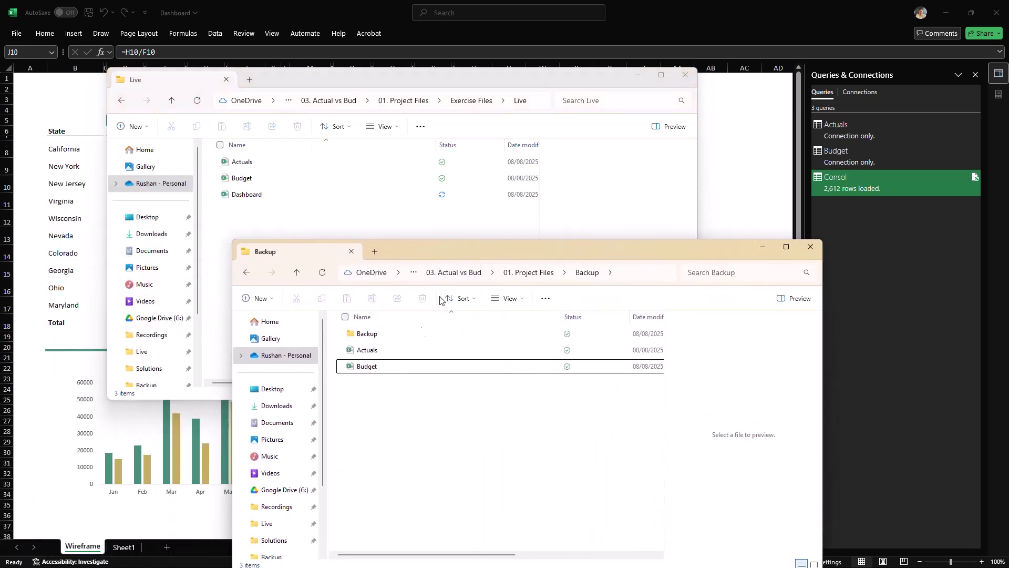
{"action": "left_click", "coordinate": [378, 353]}
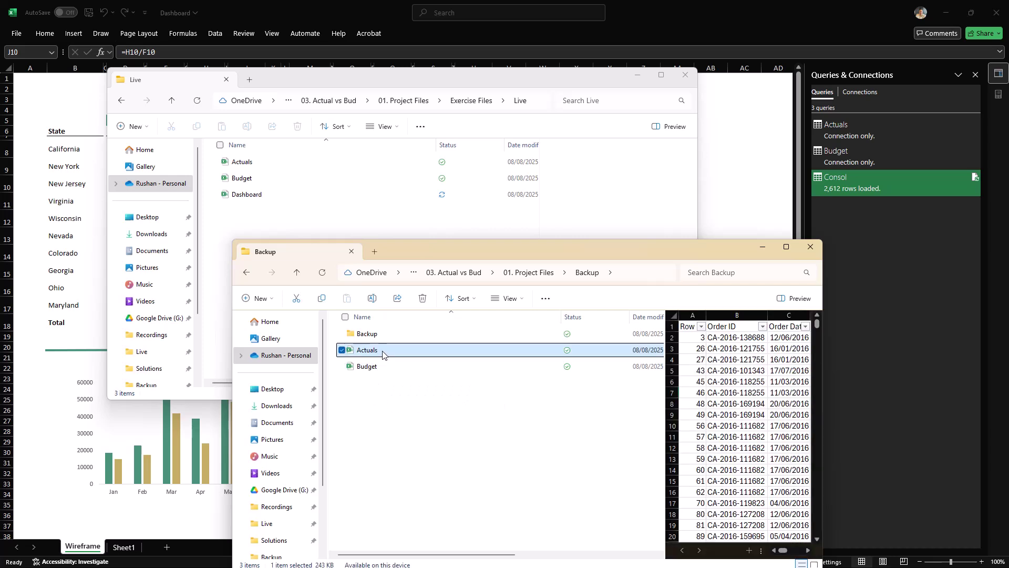
{"action": "left_click_drag", "start_coordinate": [383, 354], "coordinate": [295, 194]}
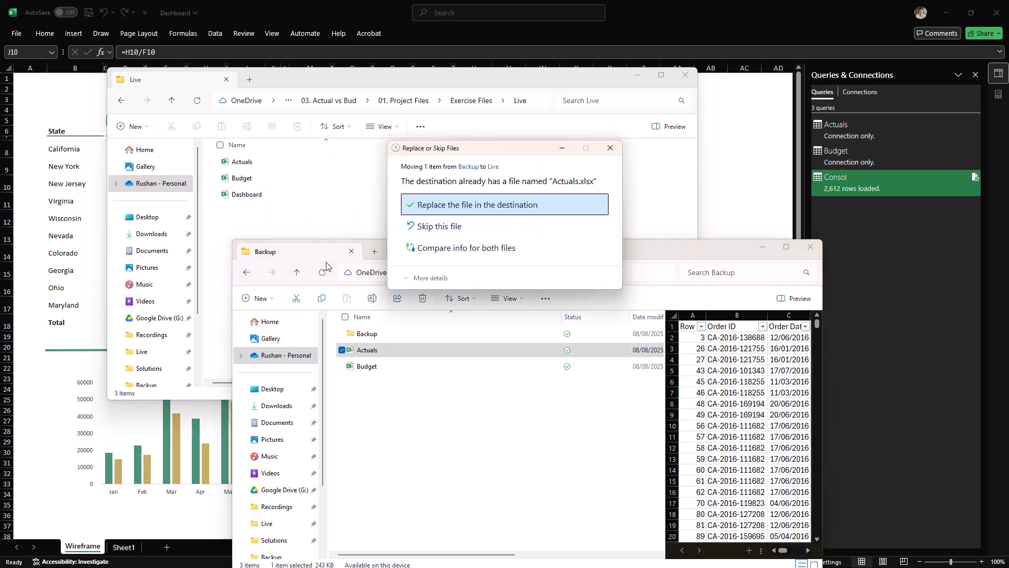
{"action": "left_click", "coordinate": [478, 206]}
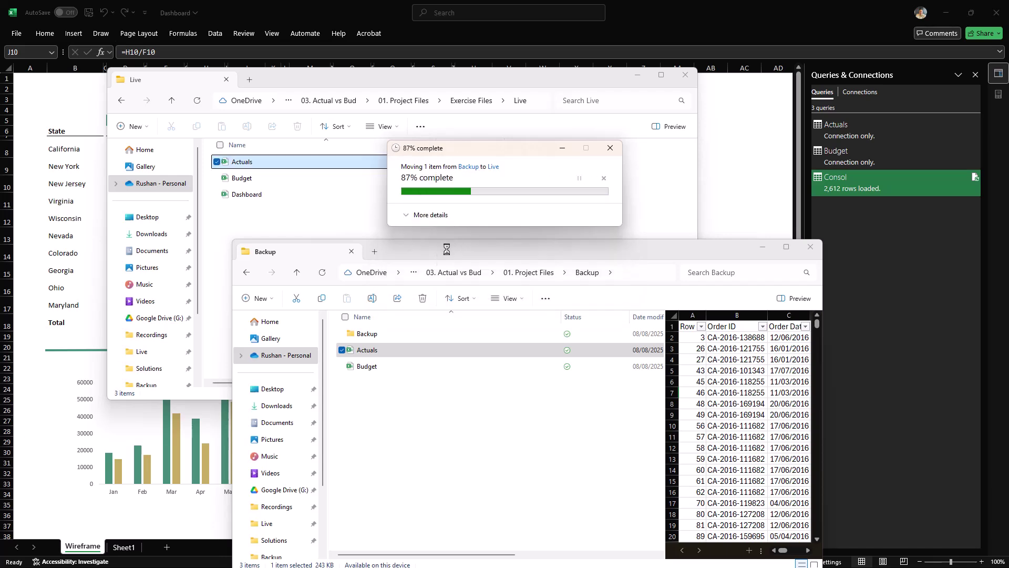
Step: Move Budget into Live, replacing the old Budget.xlsx, and close the Backup window
{"action": "left_click", "coordinate": [382, 351]}
{"action": "left_click_drag", "start_coordinate": [383, 351], "coordinate": [309, 190]}
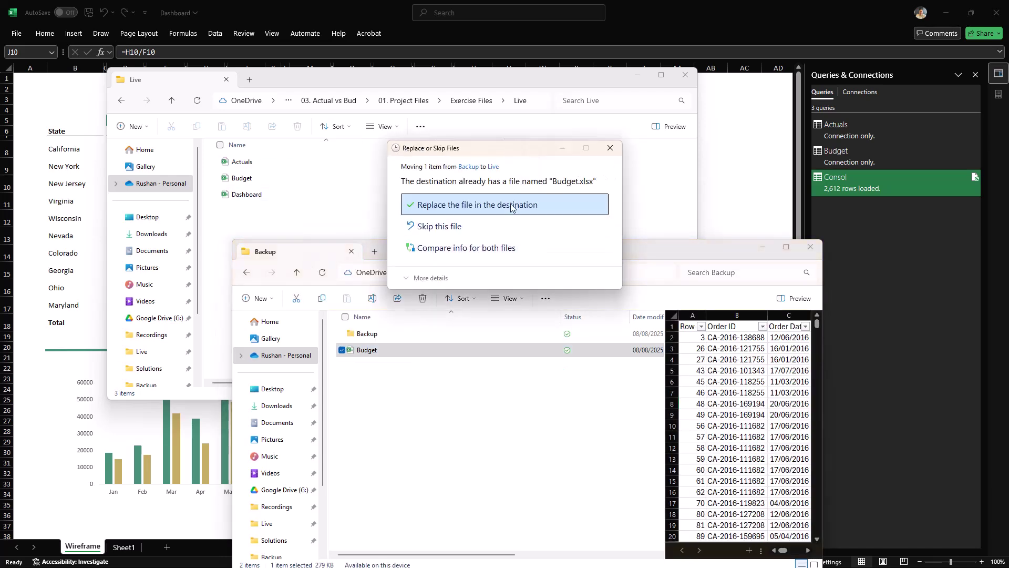
{"action": "left_click", "coordinate": [488, 205]}
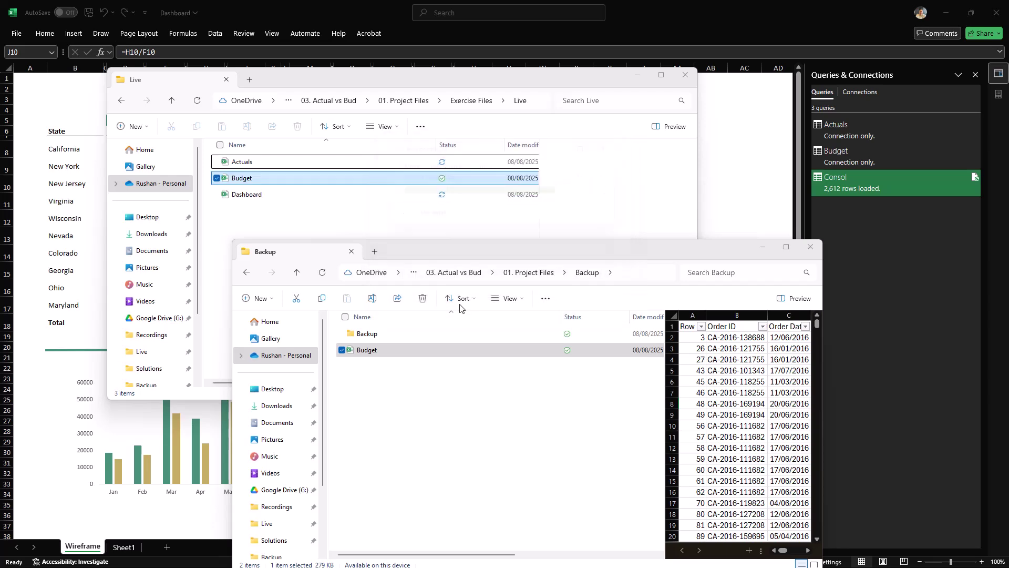
{"action": "left_click_drag", "start_coordinate": [621, 248], "coordinate": [239, 273]}
{"action": "left_click", "coordinate": [429, 272]}
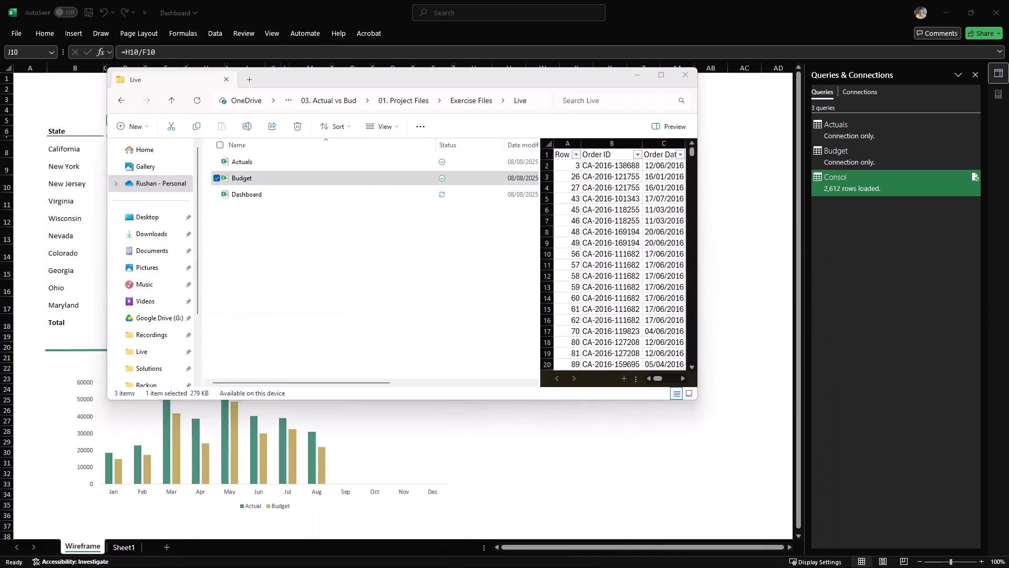
{"action": "left_click", "coordinate": [355, 228]}
{"action": "left_click", "coordinate": [269, 164]}
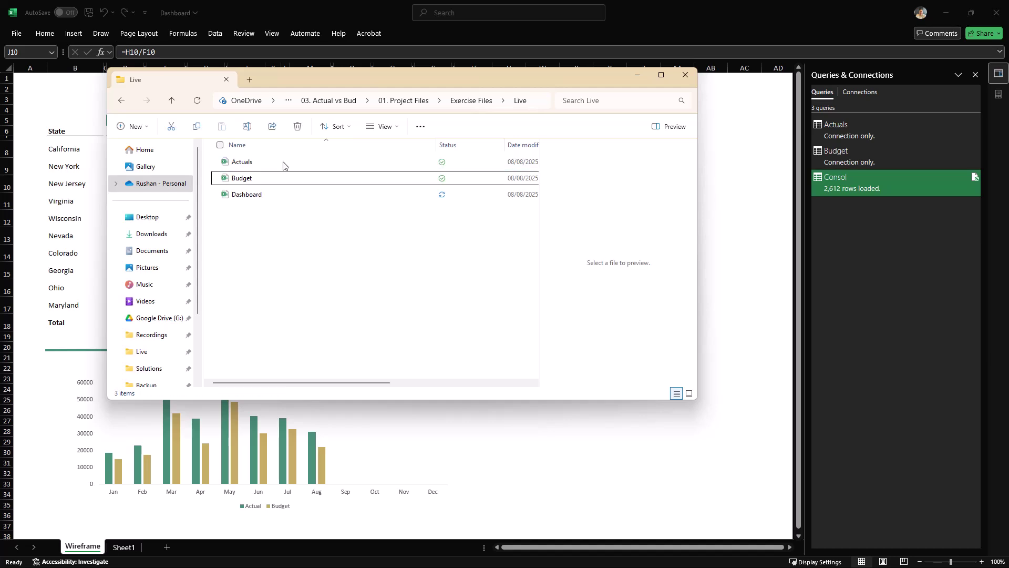
{"action": "left_click", "coordinate": [269, 164]}
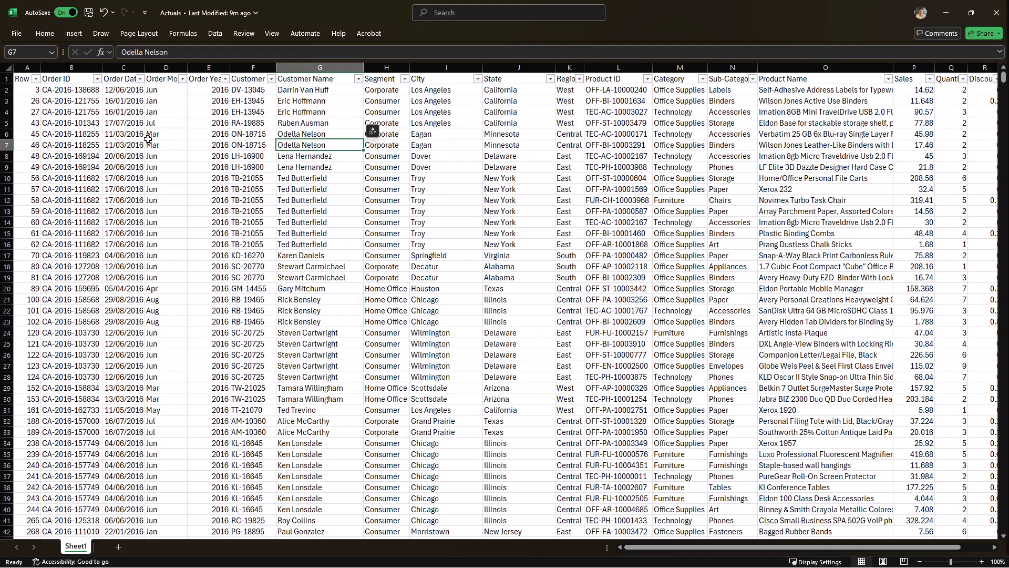
Step: Open the replaced Actuals workbook, check its Order Month filter list, and close it
{"action": "left_click", "coordinate": [182, 78]}
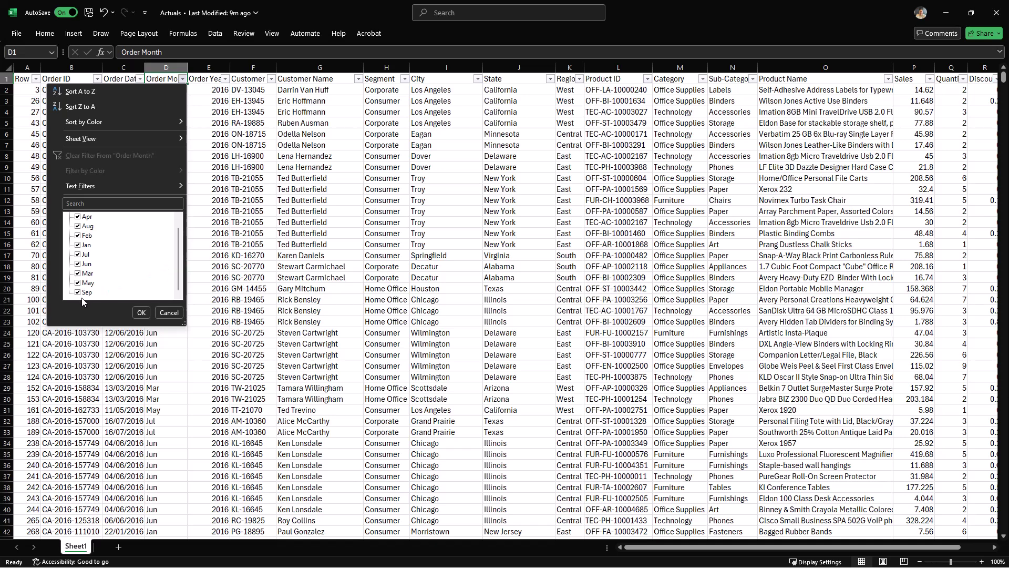
{"action": "left_click", "coordinate": [205, 202]}
{"action": "left_click", "coordinate": [209, 200]}
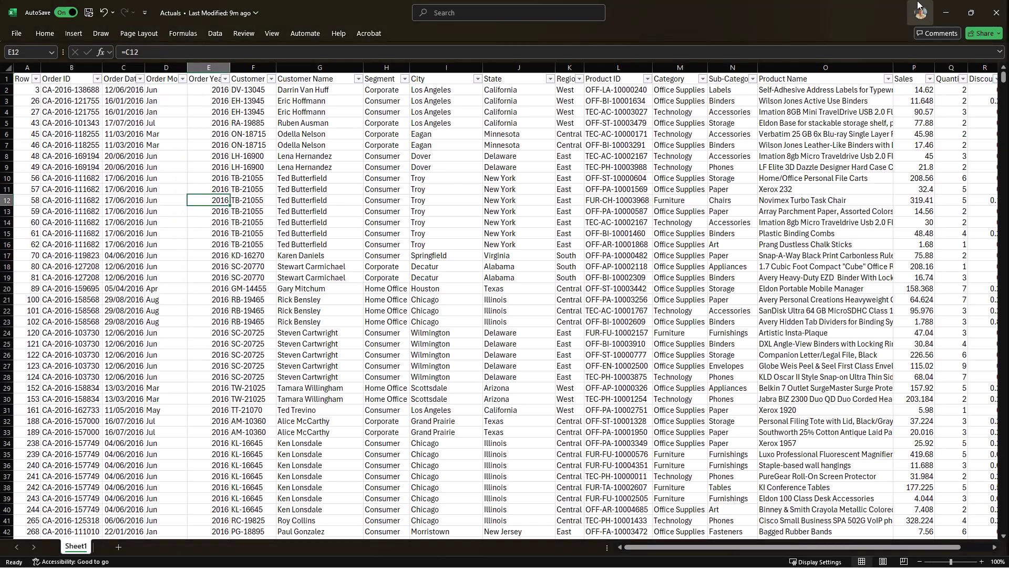
{"action": "left_click", "coordinate": [996, 12]}
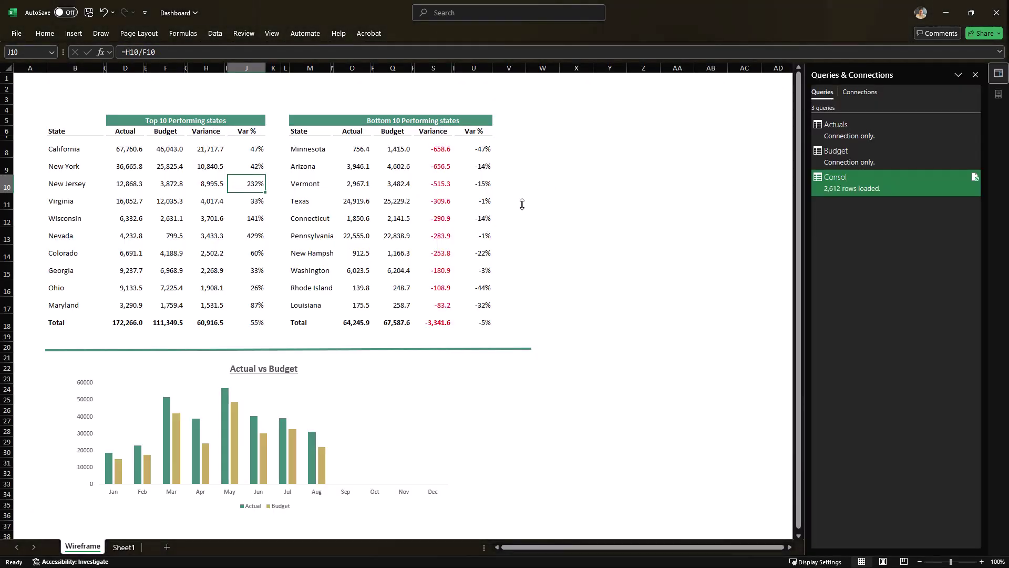
Step: Run Refresh All on the Data tab to reload the replaced source files
{"action": "left_click", "coordinate": [215, 34]}
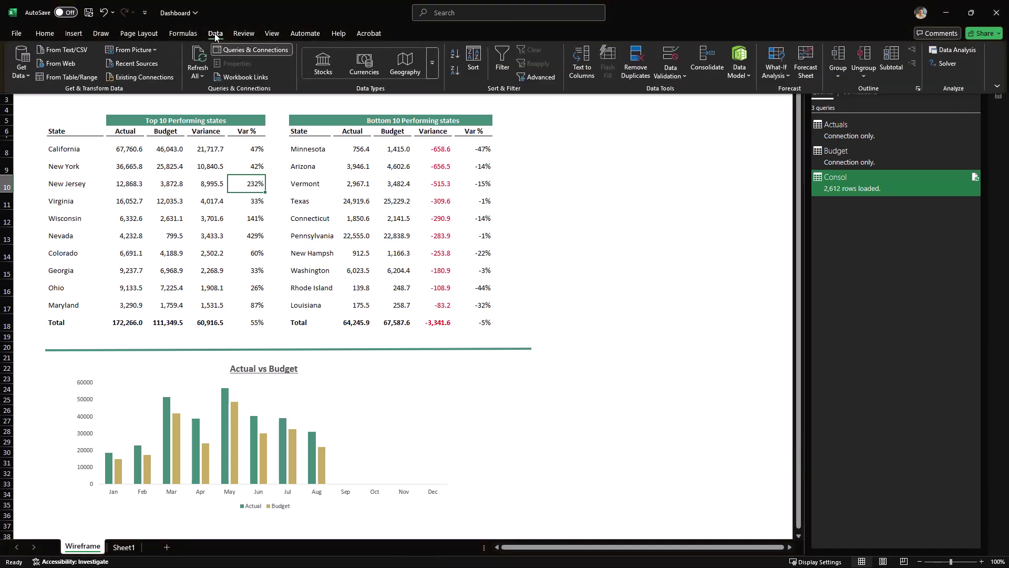
{"action": "left_click", "coordinate": [203, 49]}
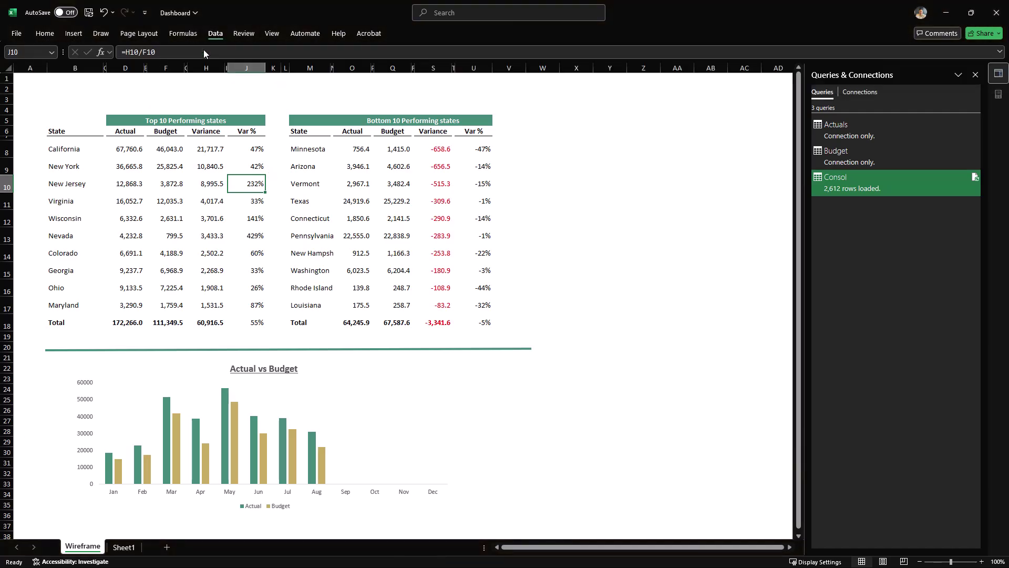